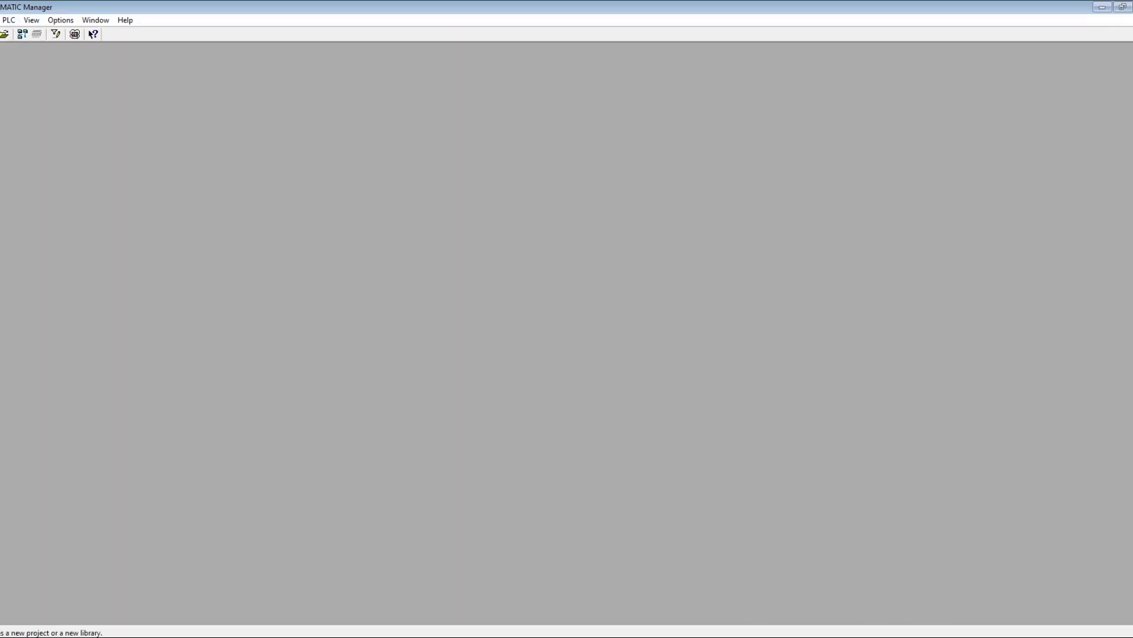
Step: Create a new project named DEMO_PROFIBUS in the default storage location and maximize its window
click(5, 35)
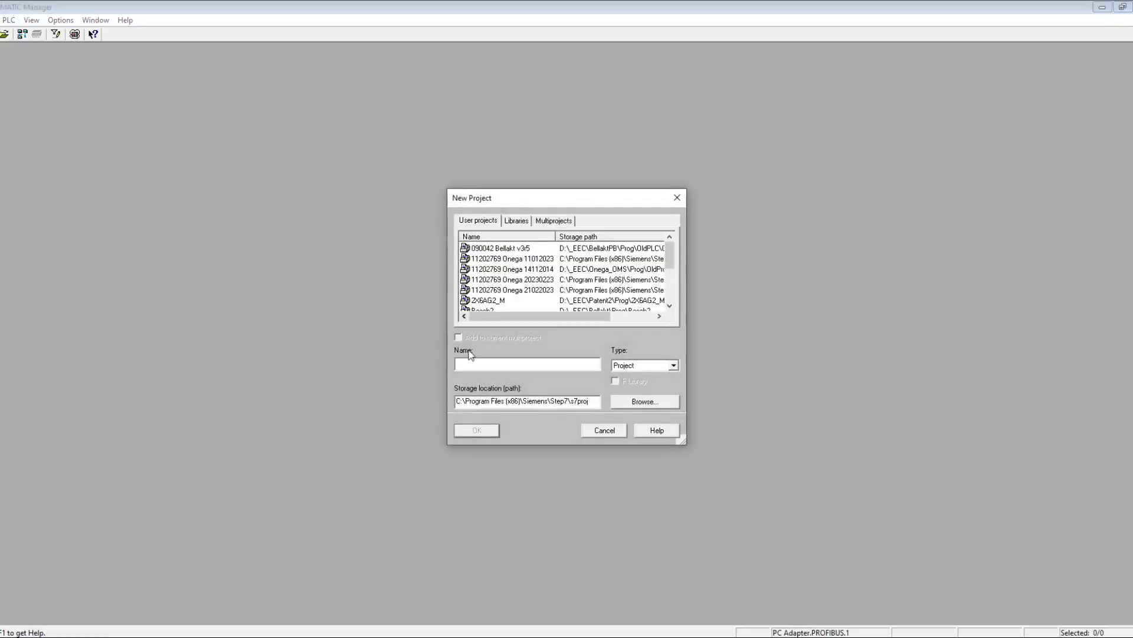
text(DEMO_PROFIBUS)
click(479, 431)
double_click(713, 70)
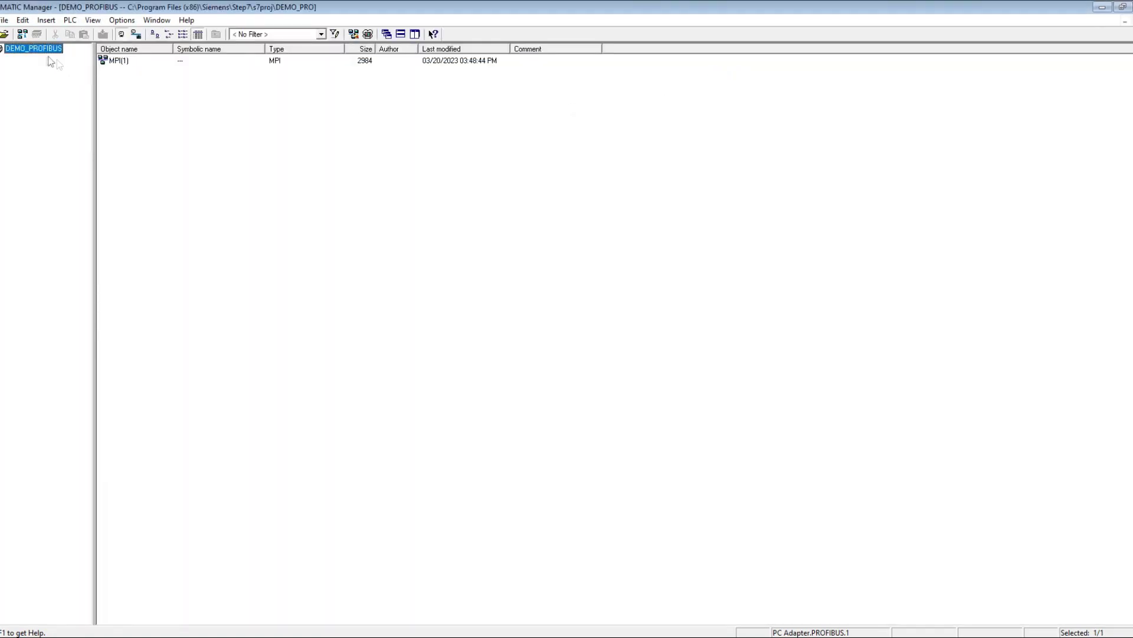
Step: Insert a SIMATIC 300 station into the DEMO_PROFIBUS project and open its hardware configuration
right_click(188, 123)
mouse_move(208, 193)
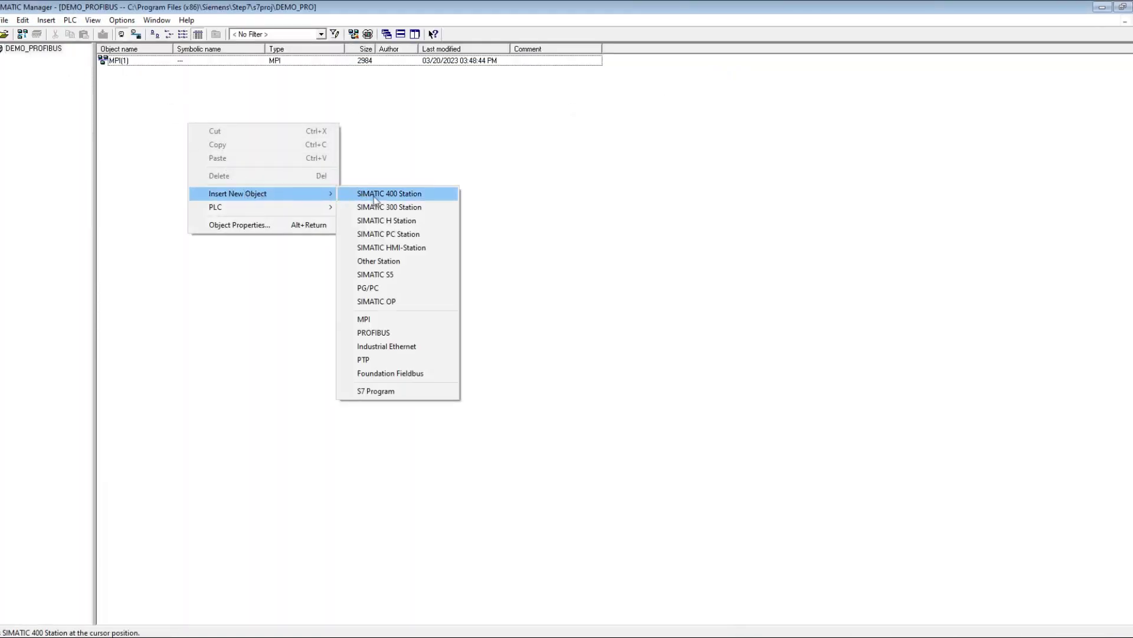
click(385, 206)
click(256, 140)
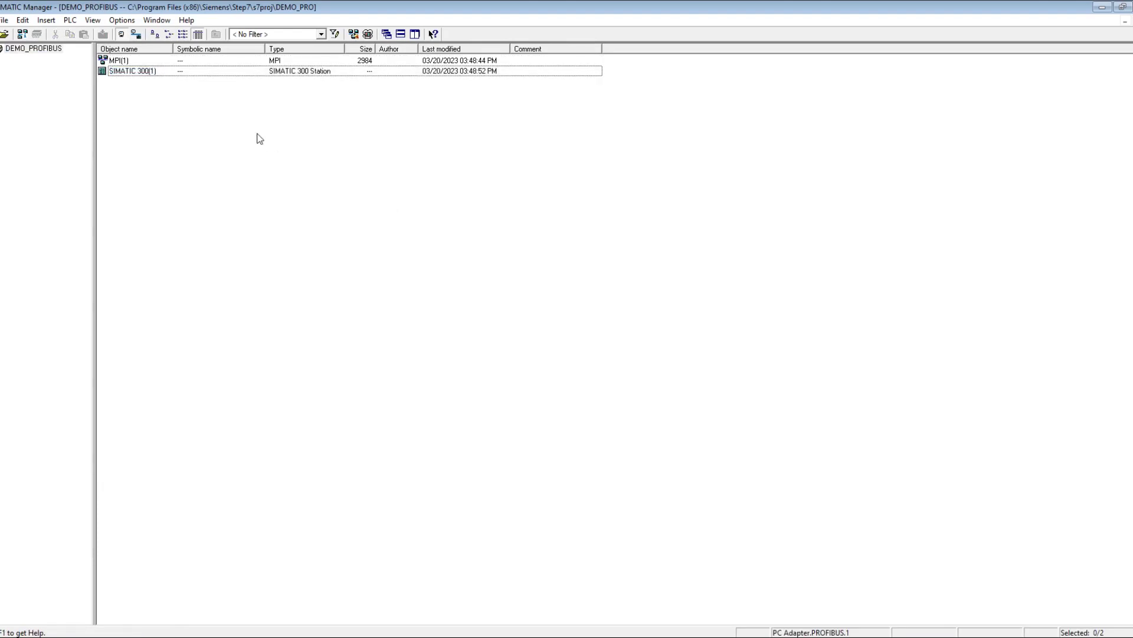
double_click(126, 72)
double_click(121, 62)
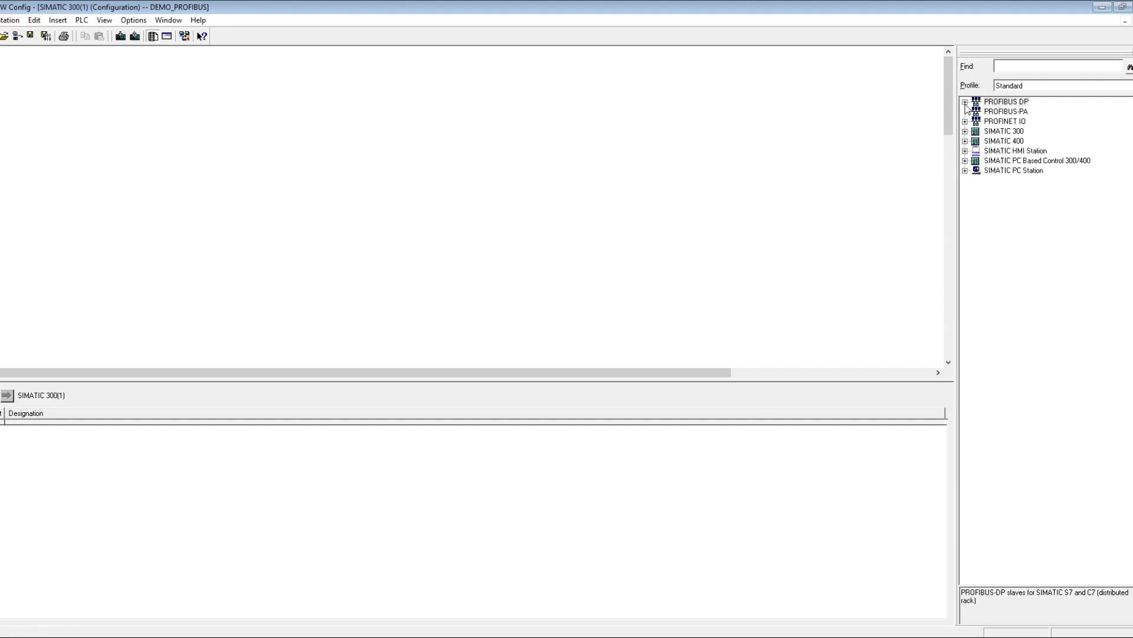
Step: Place a RACK-300 Rail from the SIMATIC 300 catalog into the empty station configuration
click(965, 131)
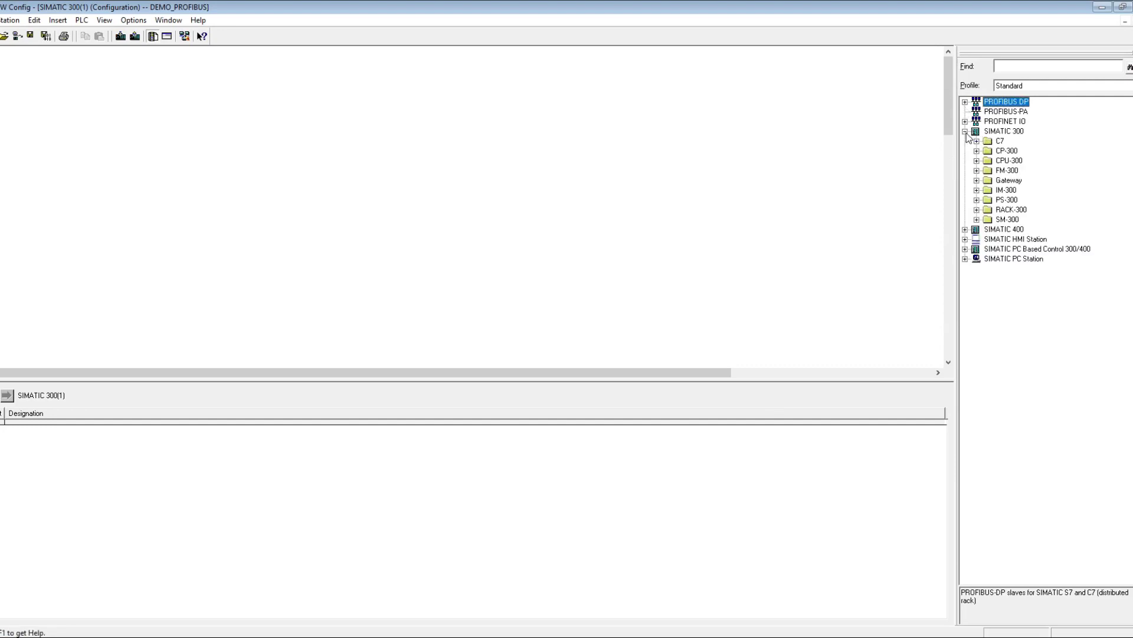
click(977, 210)
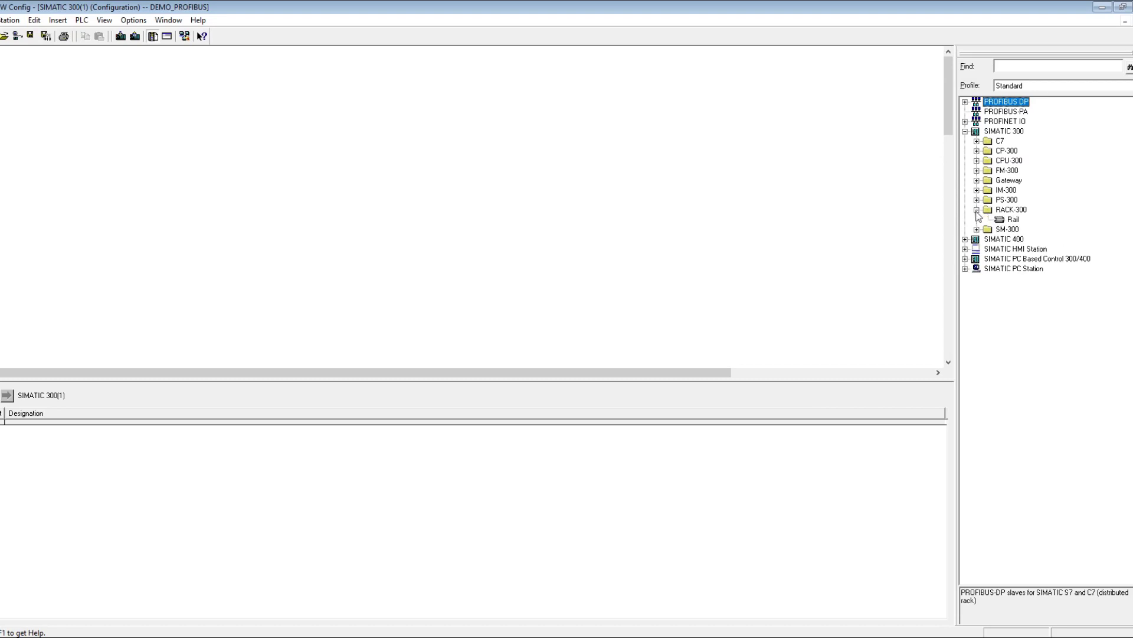
click(1013, 220)
drag(1015, 225, 255, 140)
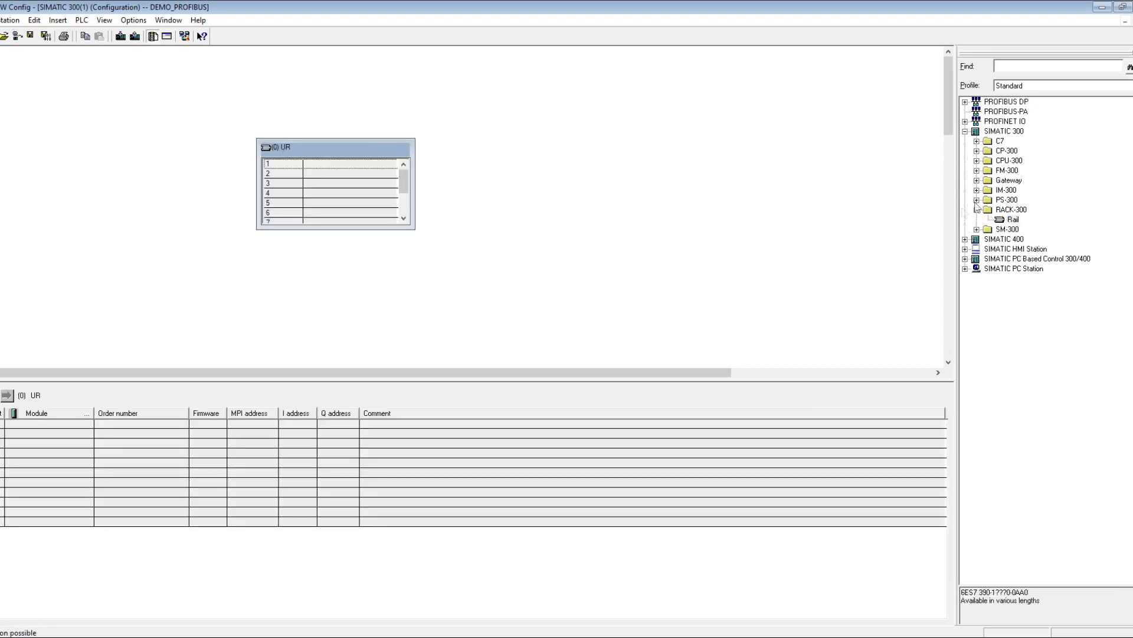
Step: Insert CPU 315-2 DP 6ES7 315-2AG10-0AB0 V2.0 into rack slot 2 without networking it, then reposition and enlarge the rack
click(976, 161)
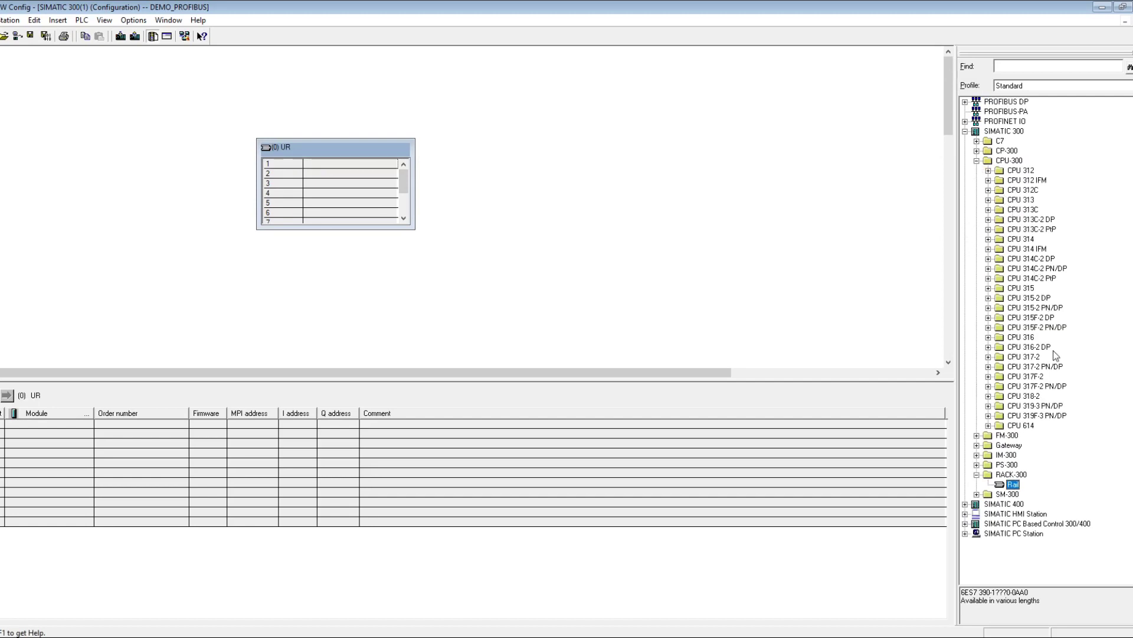
click(989, 317)
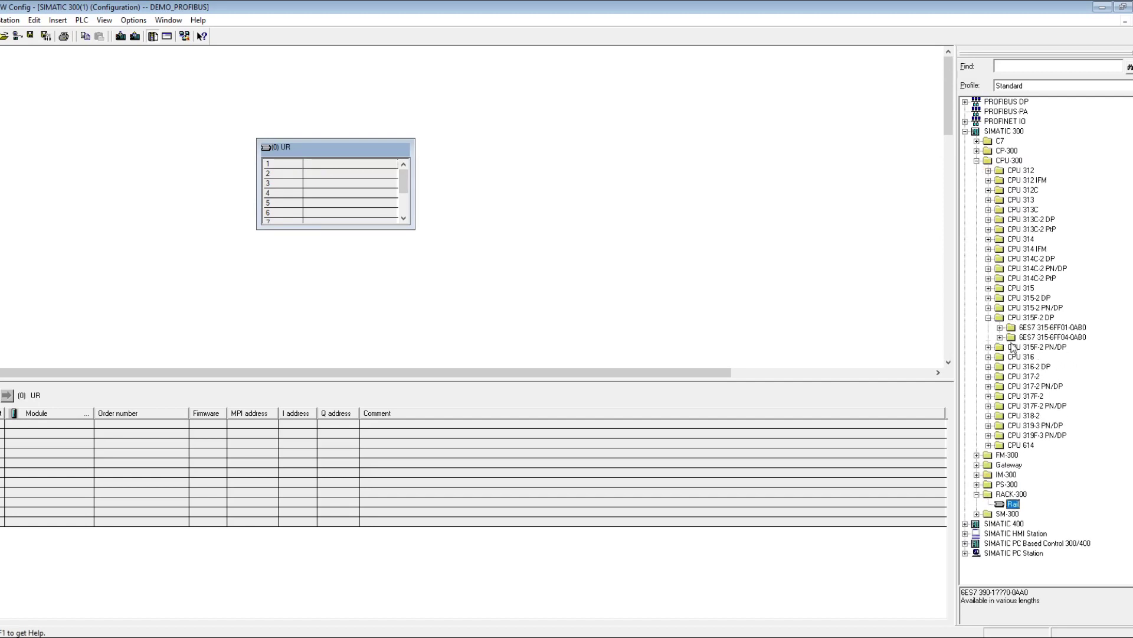
click(988, 317)
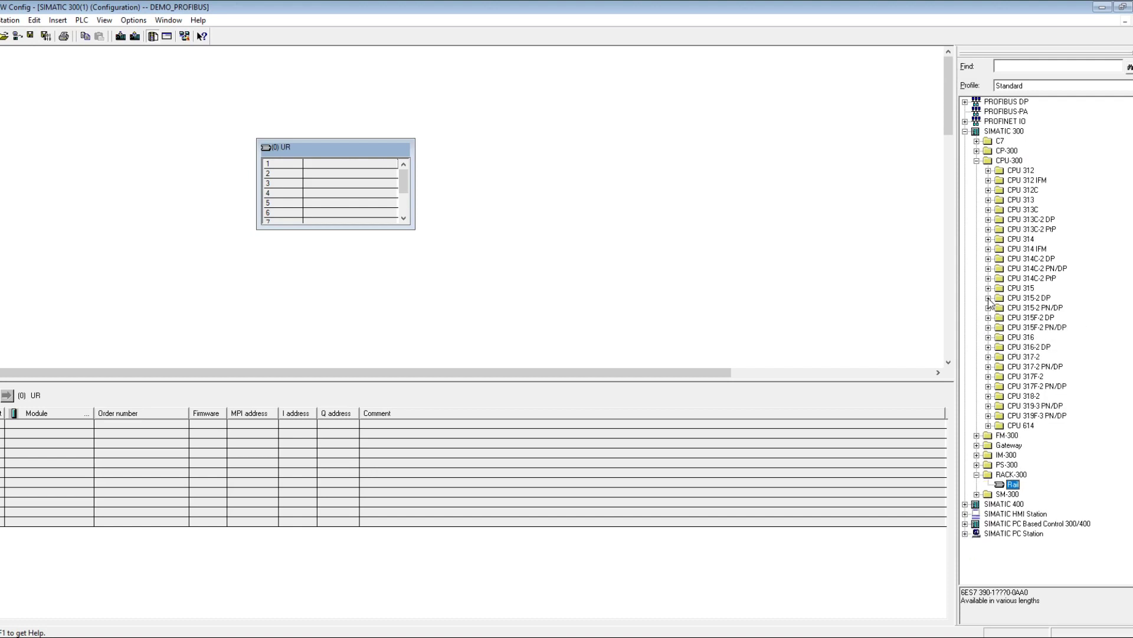
click(989, 299)
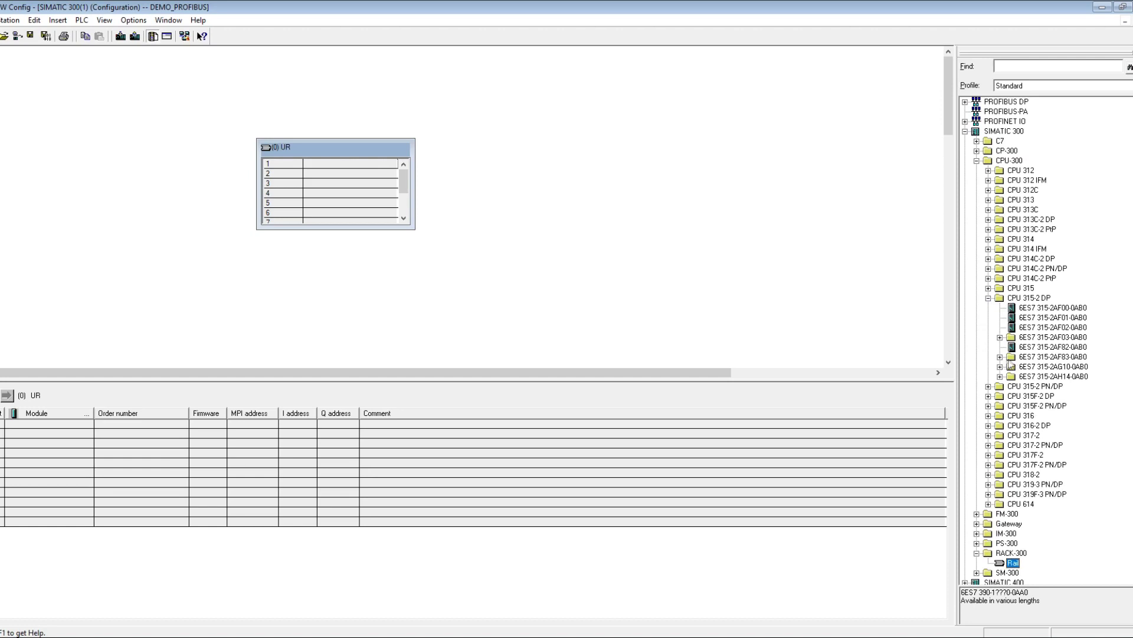
click(1000, 366)
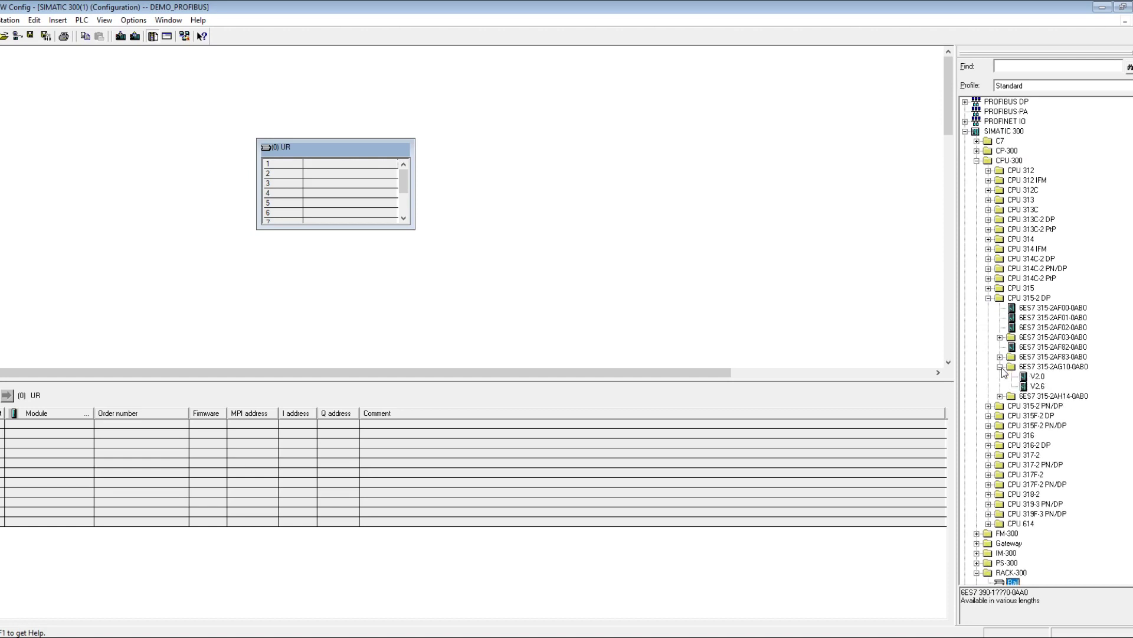
click(1039, 378)
drag(1043, 384, 362, 171)
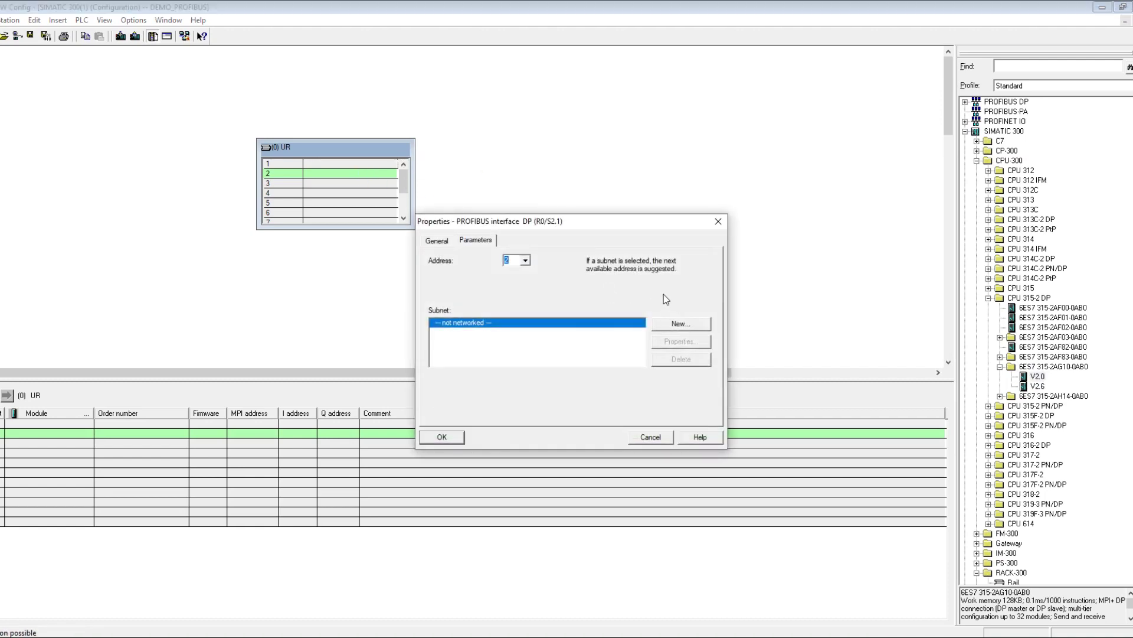
click(441, 437)
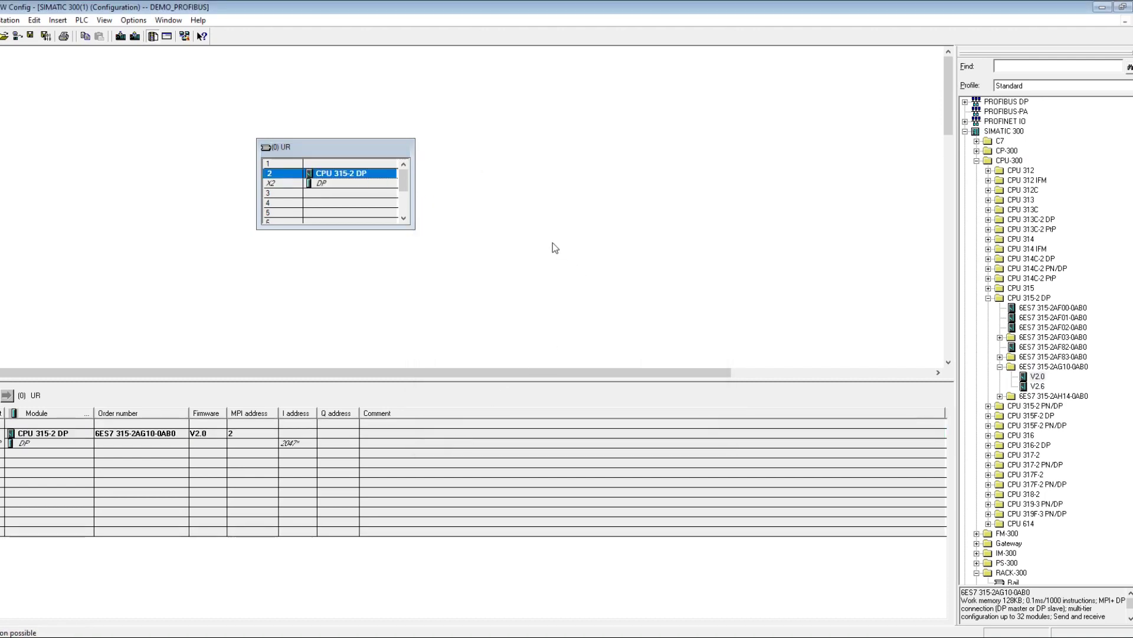
drag(353, 143, 181, 78)
drag(240, 158, 284, 204)
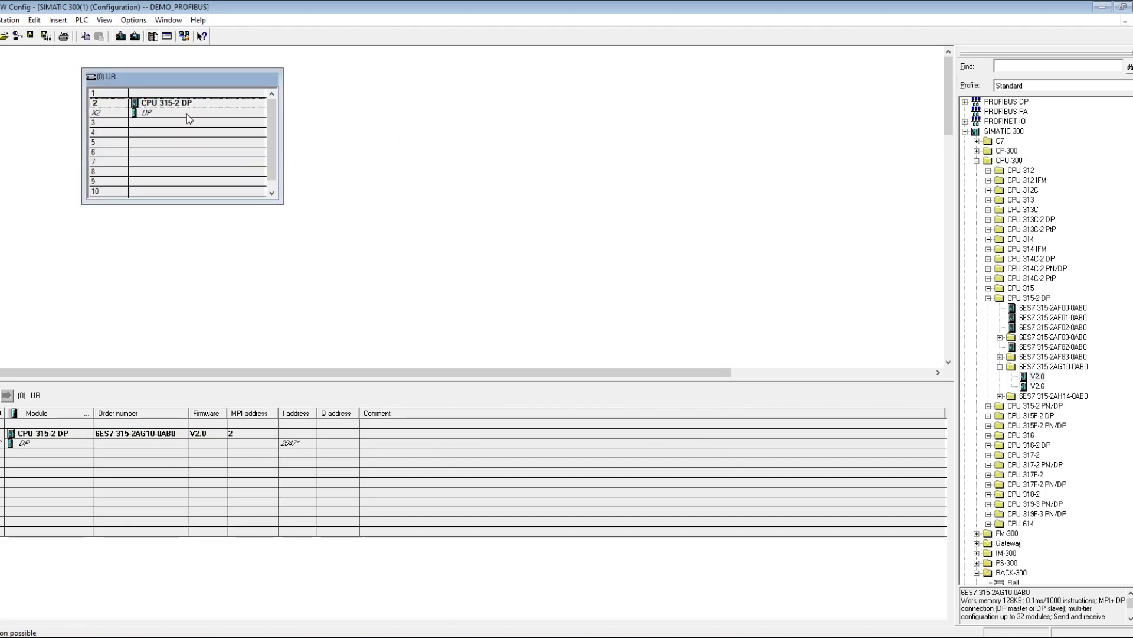
Step: Connect the CPU's DP interface to a new PROFIBUS subnet with default settings, keeping address 2
double_click(187, 113)
click(572, 345)
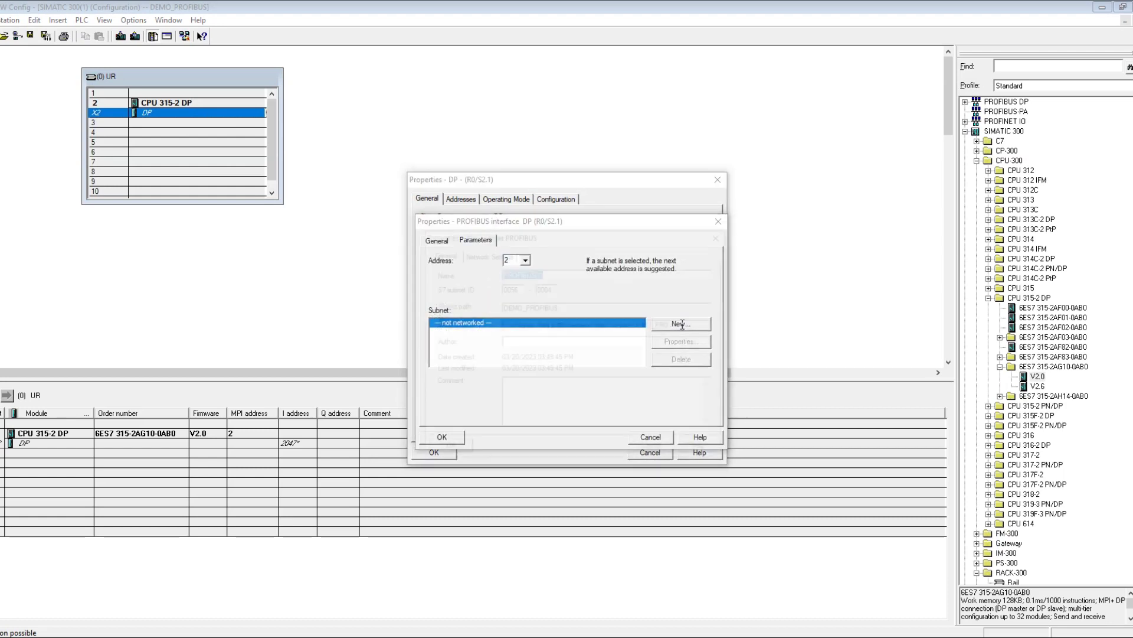
click(681, 323)
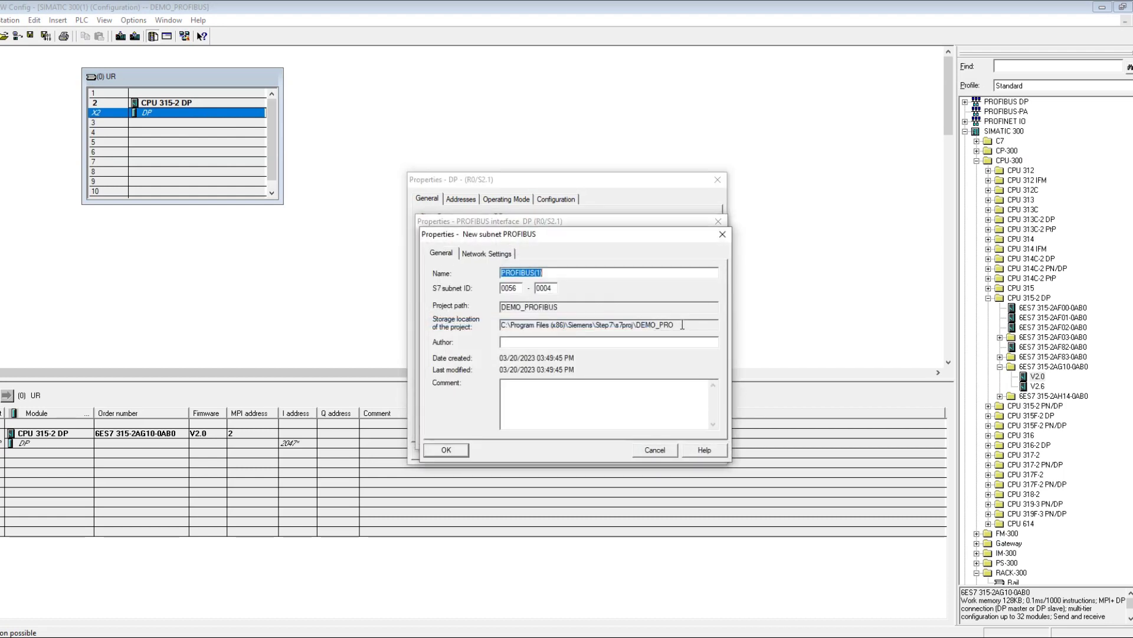
click(463, 449)
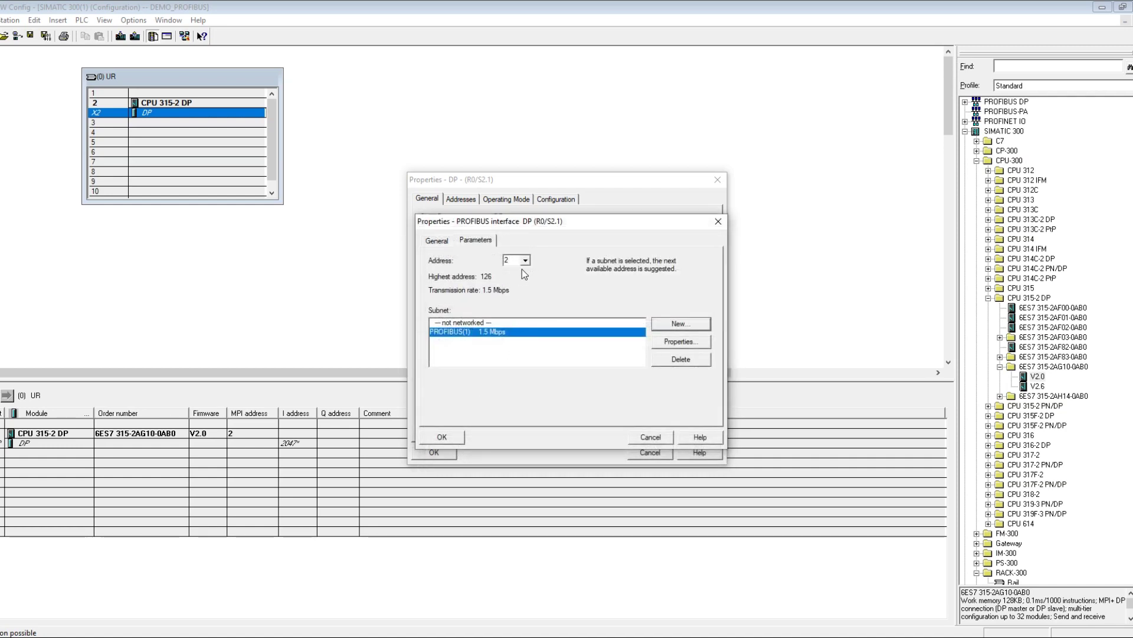
click(455, 438)
click(452, 450)
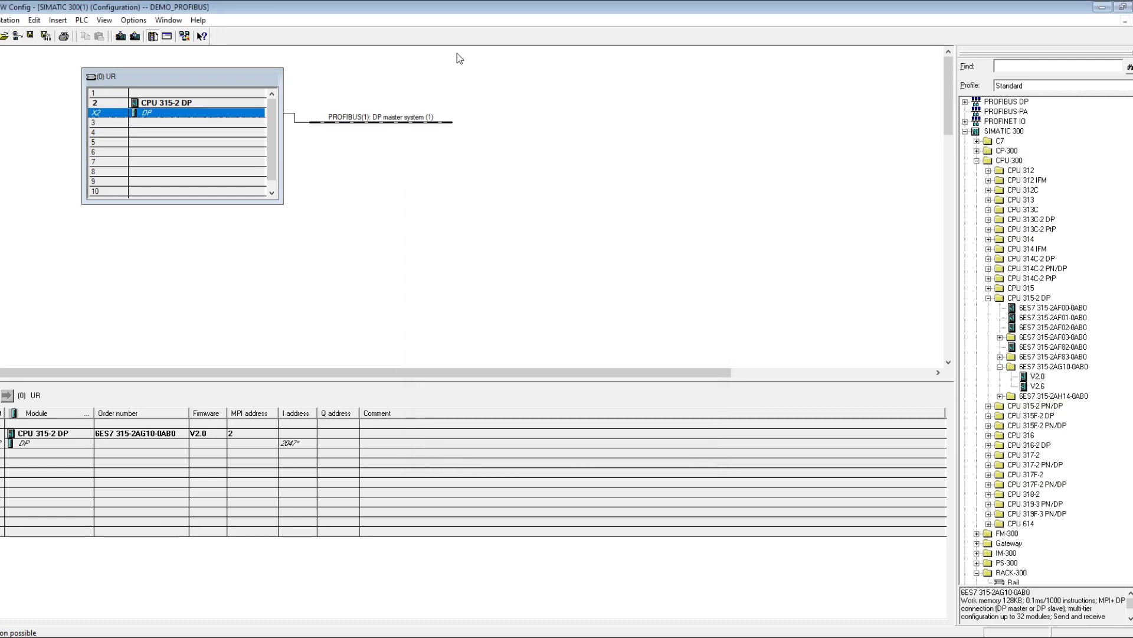
Step: Install the GSD file MD38DP2D.GSD from the Desktop directory, replacing the already installed version
click(133, 21)
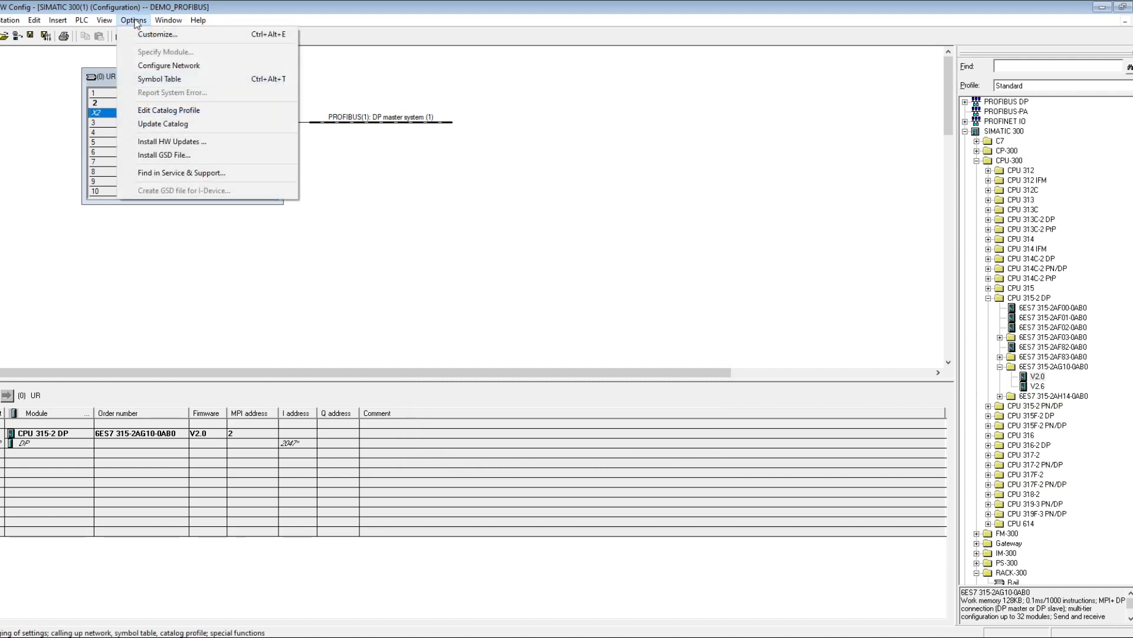
click(175, 156)
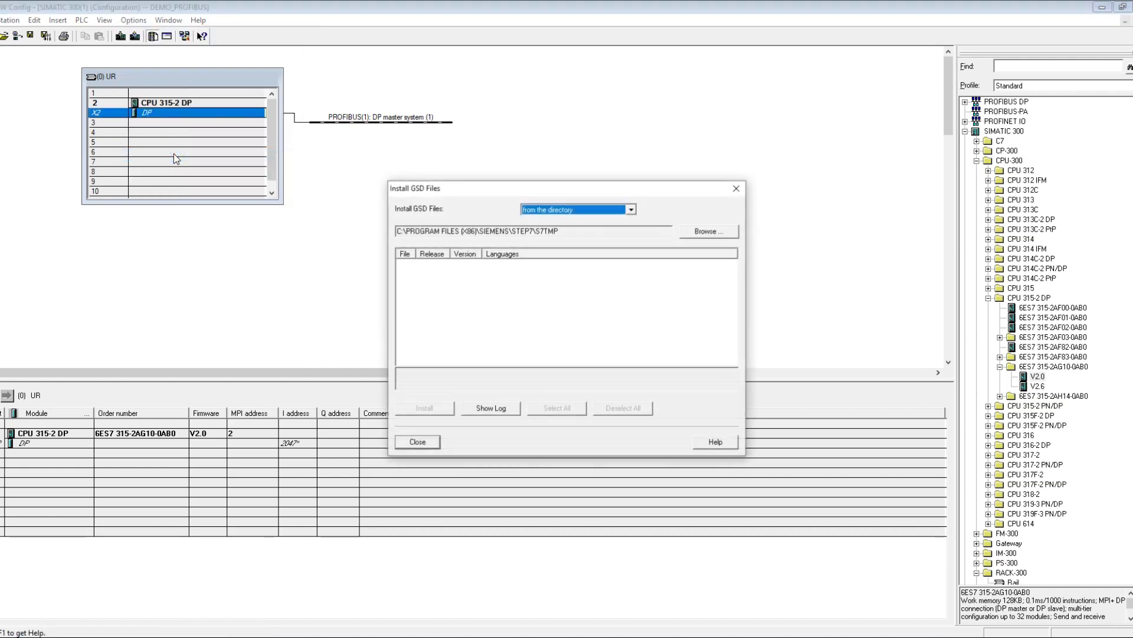
click(709, 231)
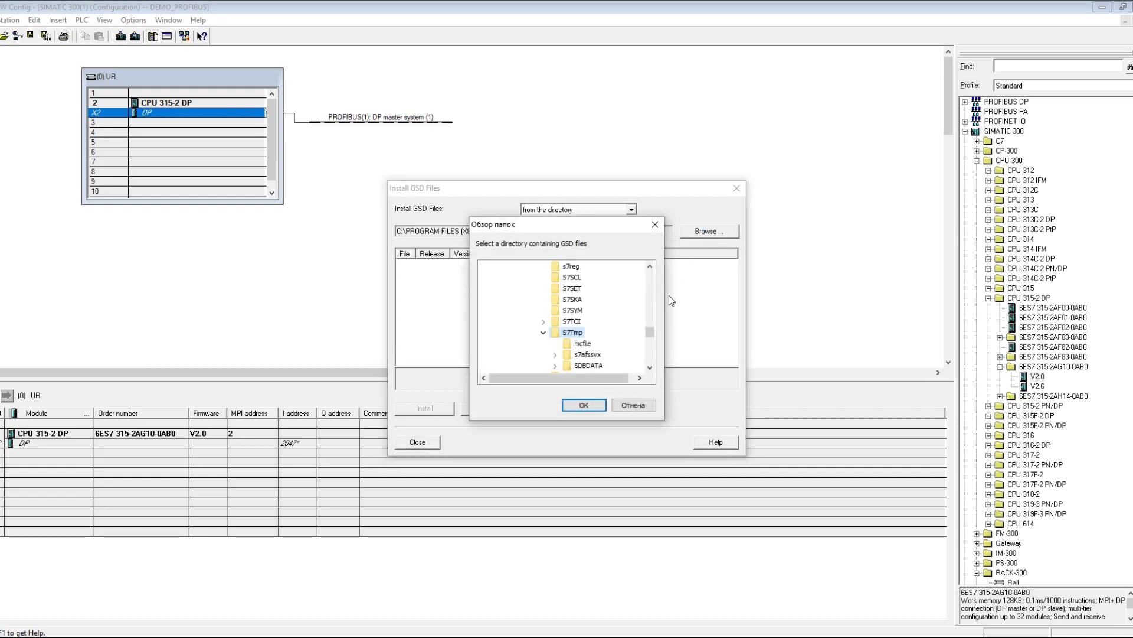
drag(653, 330, 654, 270)
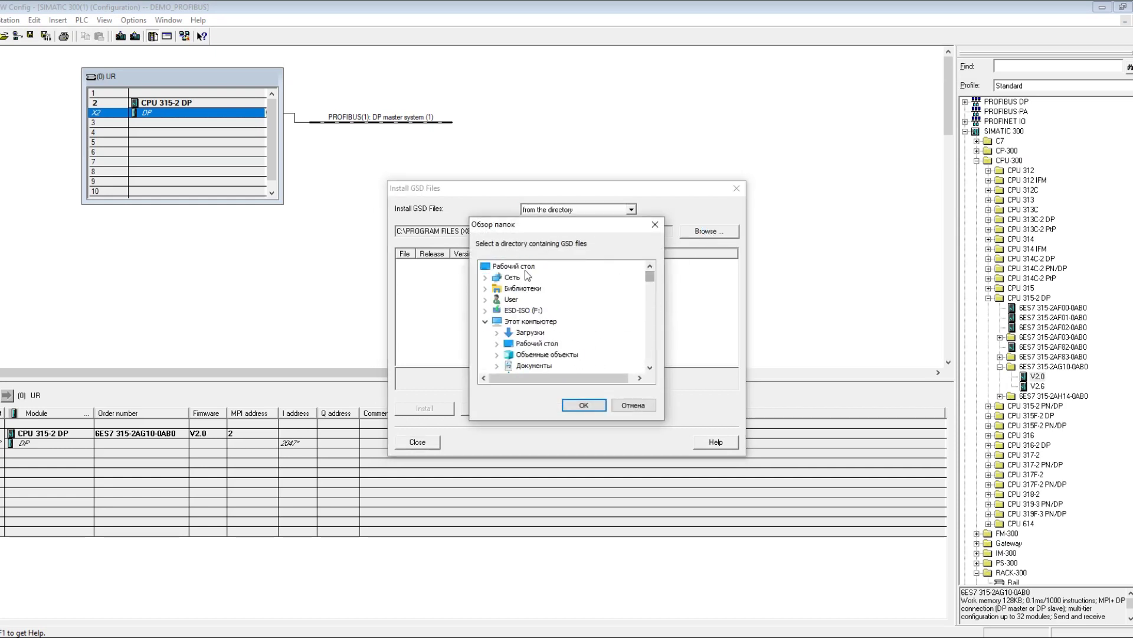
click(524, 268)
click(590, 402)
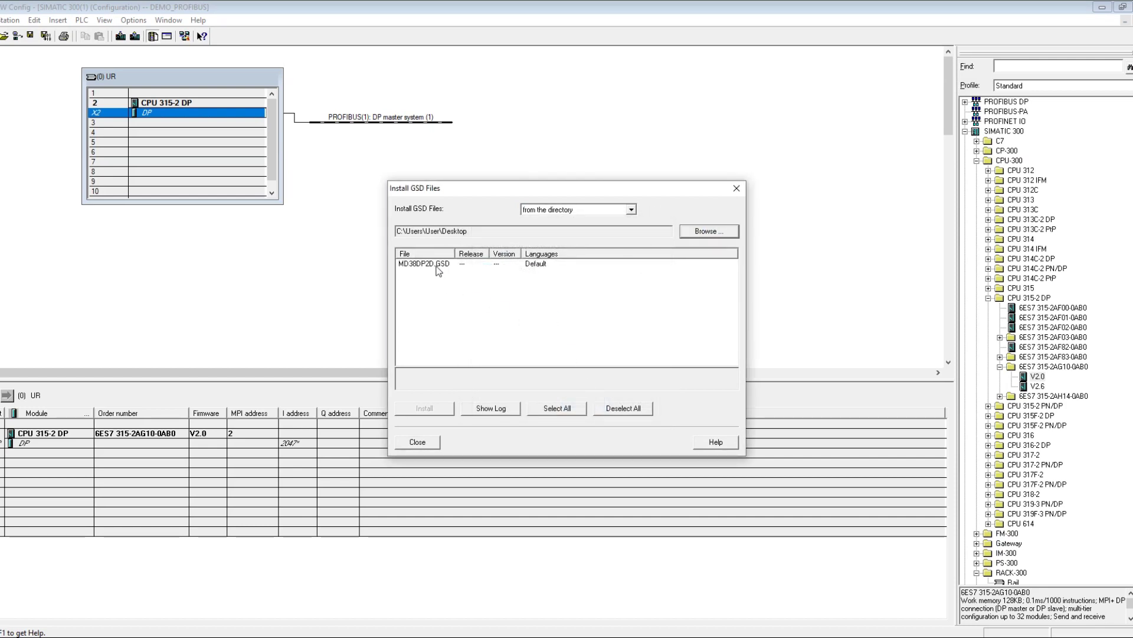
click(437, 267)
click(442, 409)
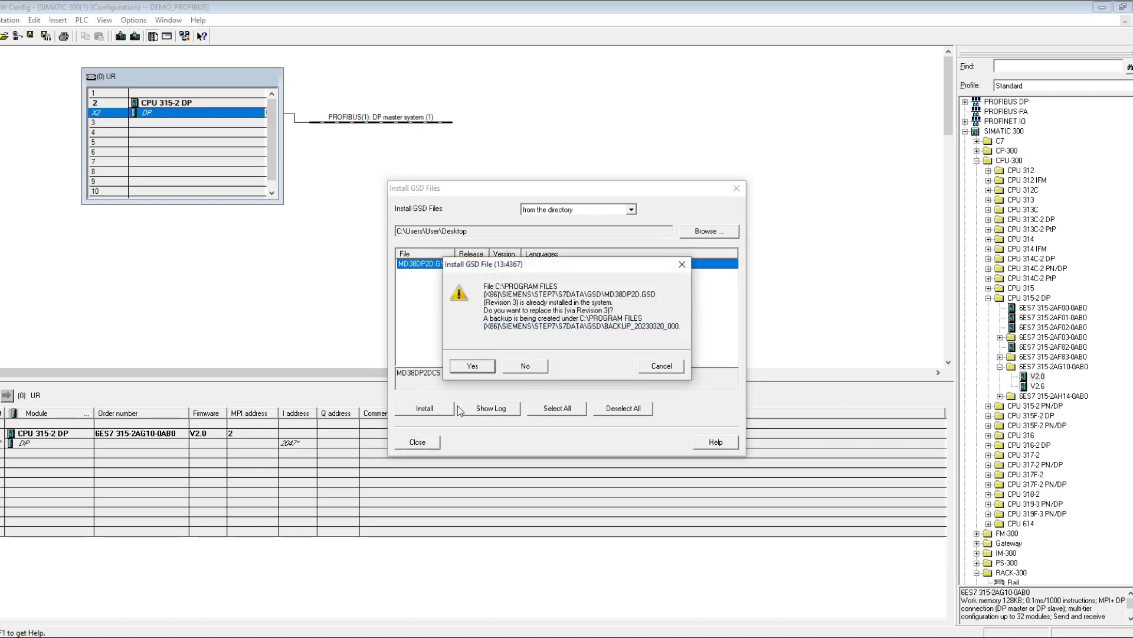
click(472, 366)
click(495, 347)
click(430, 444)
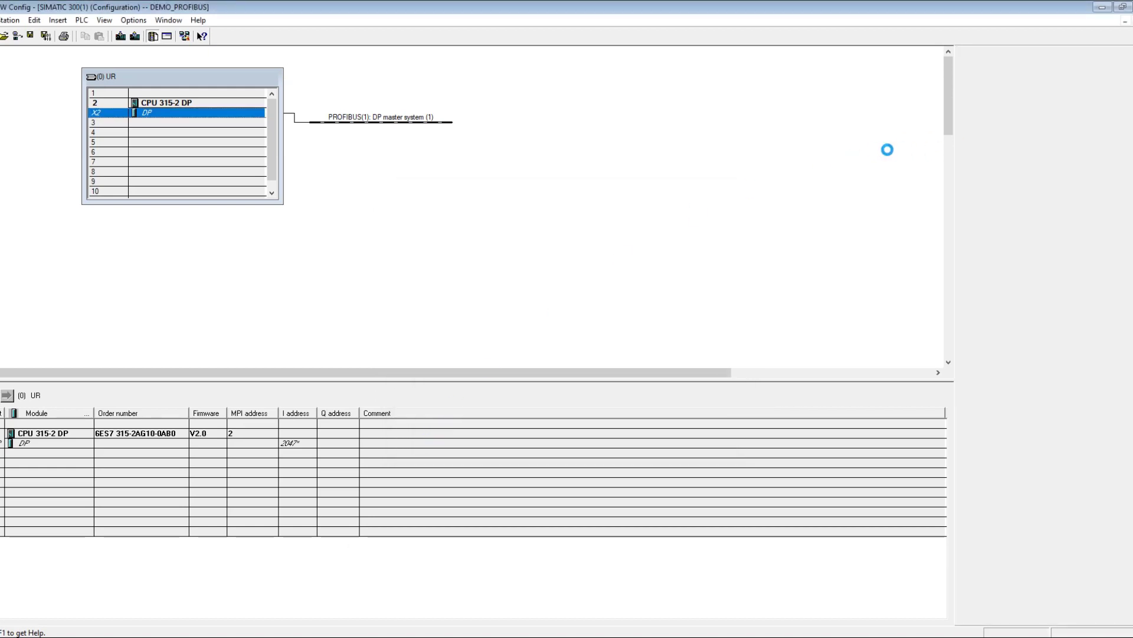
Step: Add the INOVANCE MD38DP2DCS slave from the PROFIBUS DP general field devices to the PROFIBUS(1) DP master system
click(965, 102)
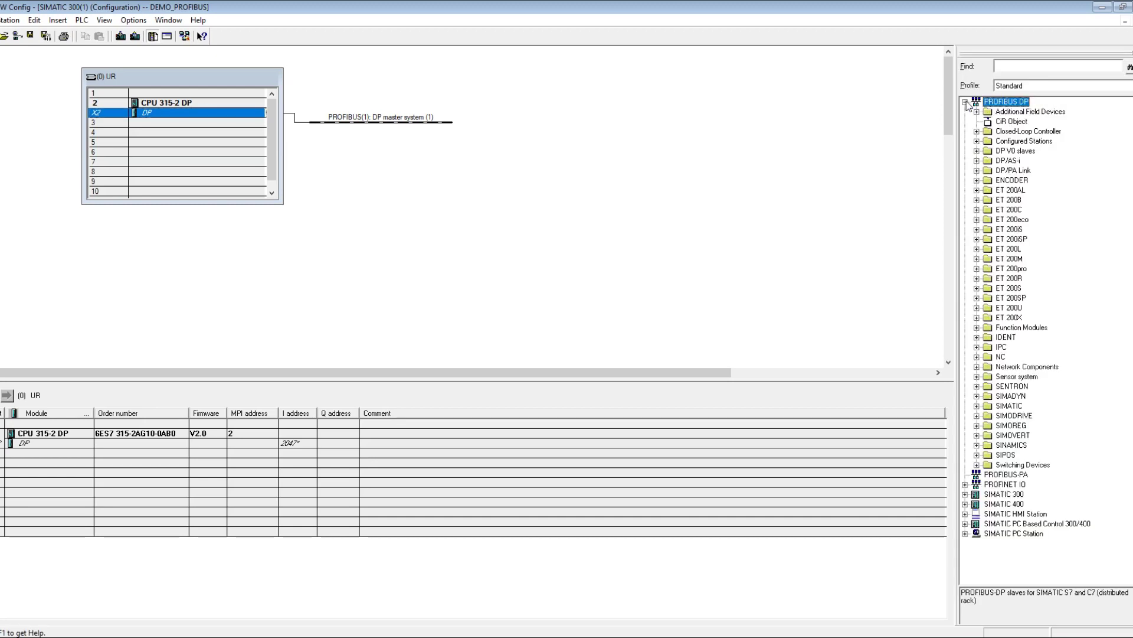
click(977, 112)
click(988, 121)
click(999, 131)
click(1011, 141)
click(1023, 151)
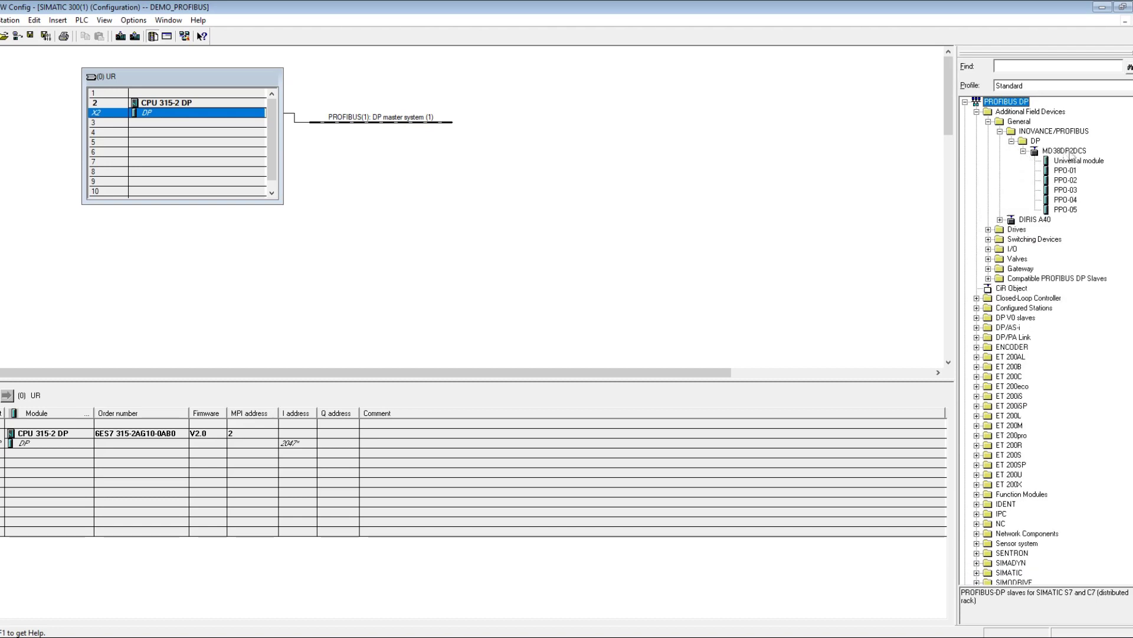
click(1062, 151)
drag(1067, 156, 395, 126)
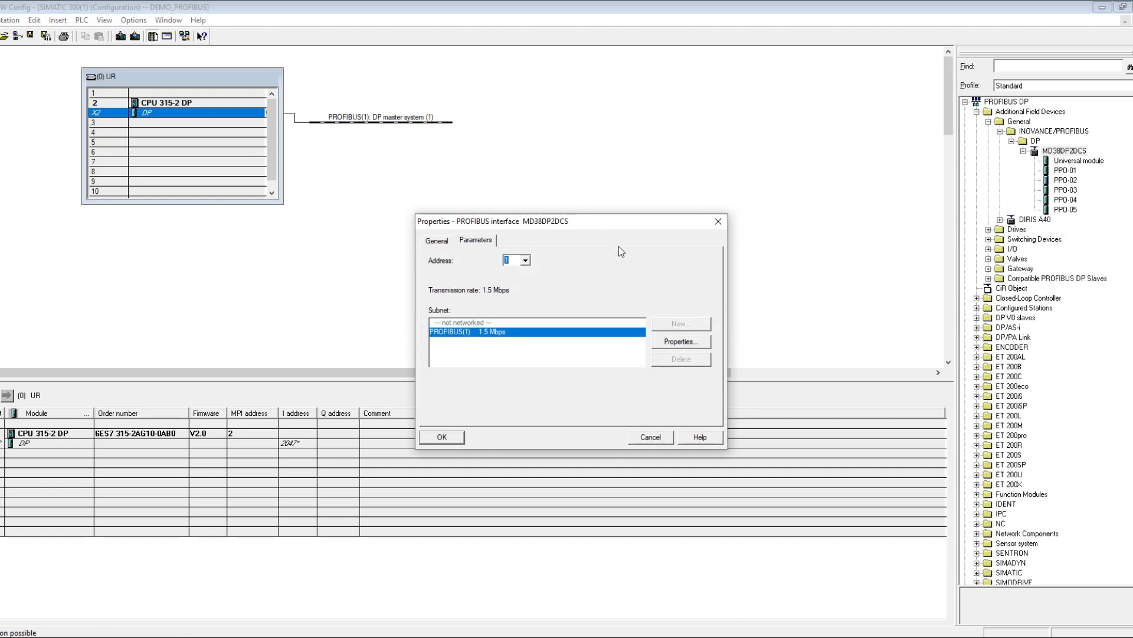
Step: Check the PROFIBUS(1) subnet's network settings and set the MD38DP2DCS slave's address to 3
click(679, 341)
click(490, 253)
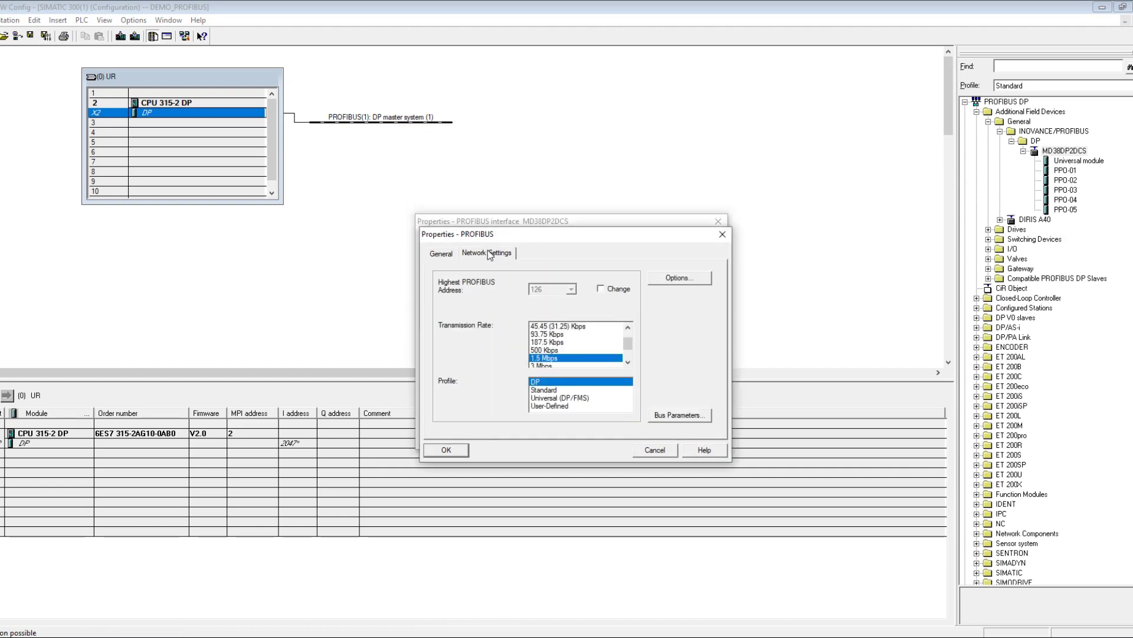
click(451, 255)
click(454, 450)
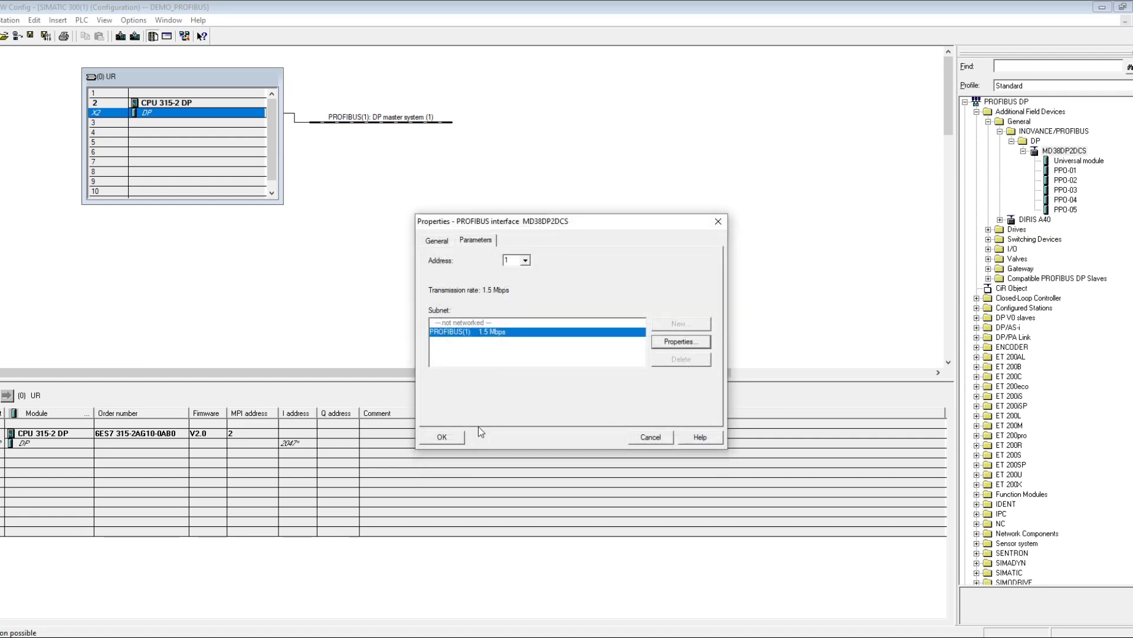
click(525, 260)
click(517, 284)
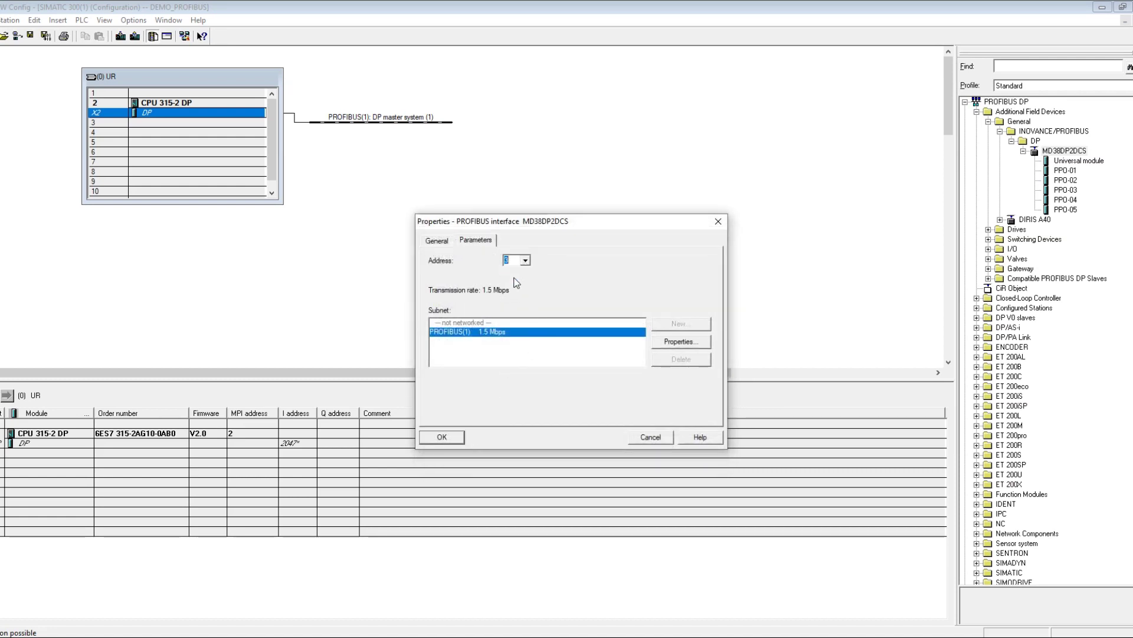
click(456, 439)
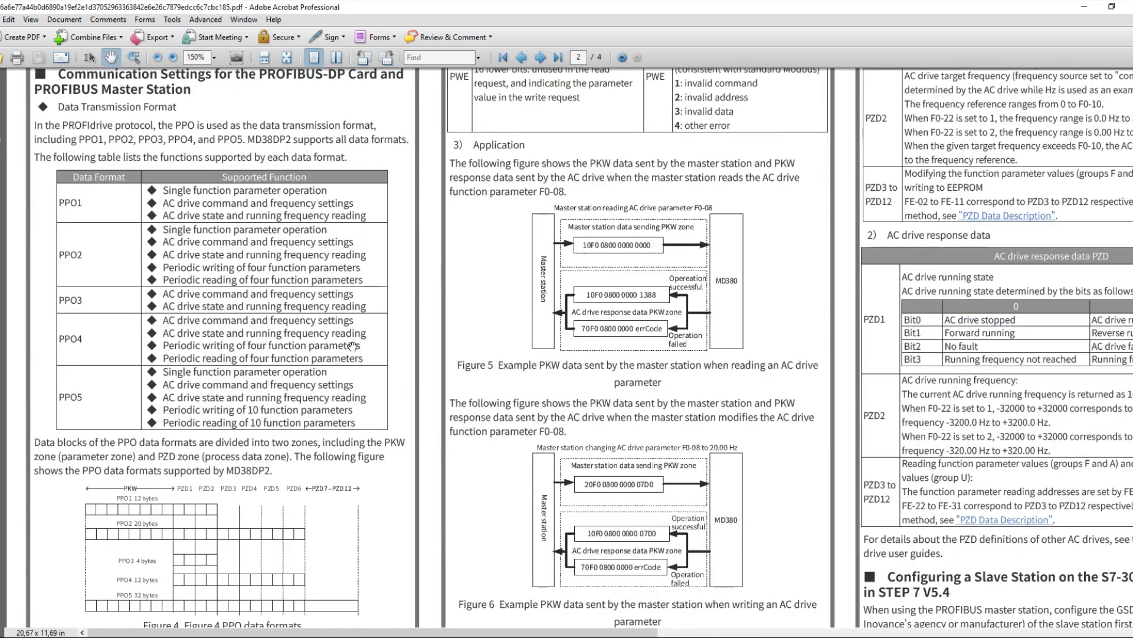
Step: Examine the PPO data formats and their supported functions in the PROFIBUS-DP card's PDF guide
scroll(161, 460, down, 5)
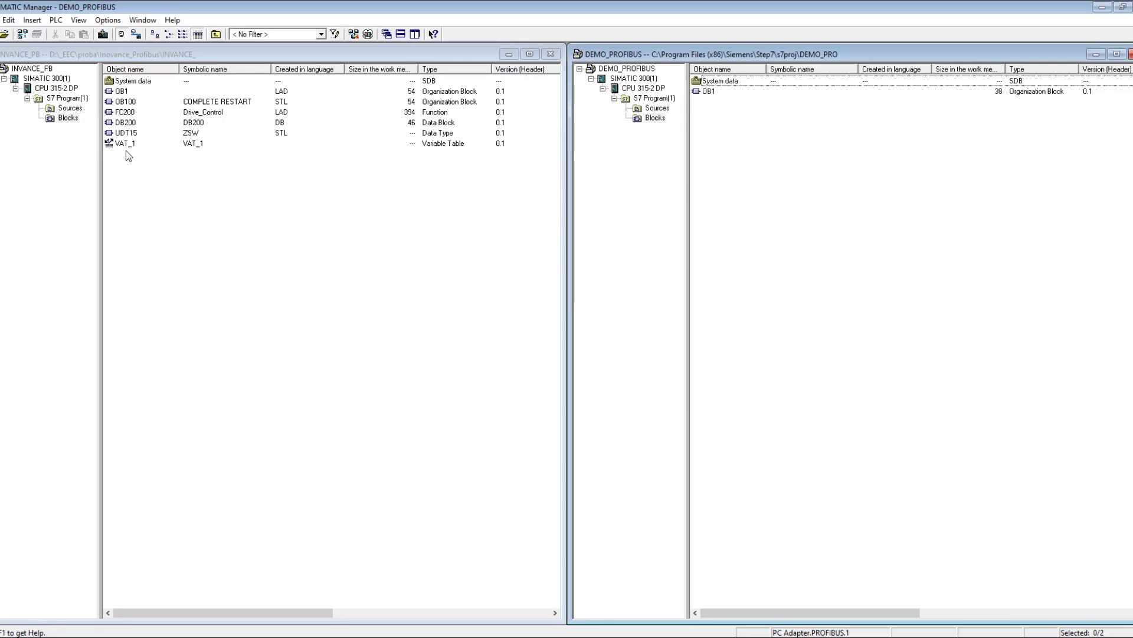
Step: Insert a new data type with the default name into the DEMO_PROFIBUS Blocks folder and open it for editing
right_click(777, 249)
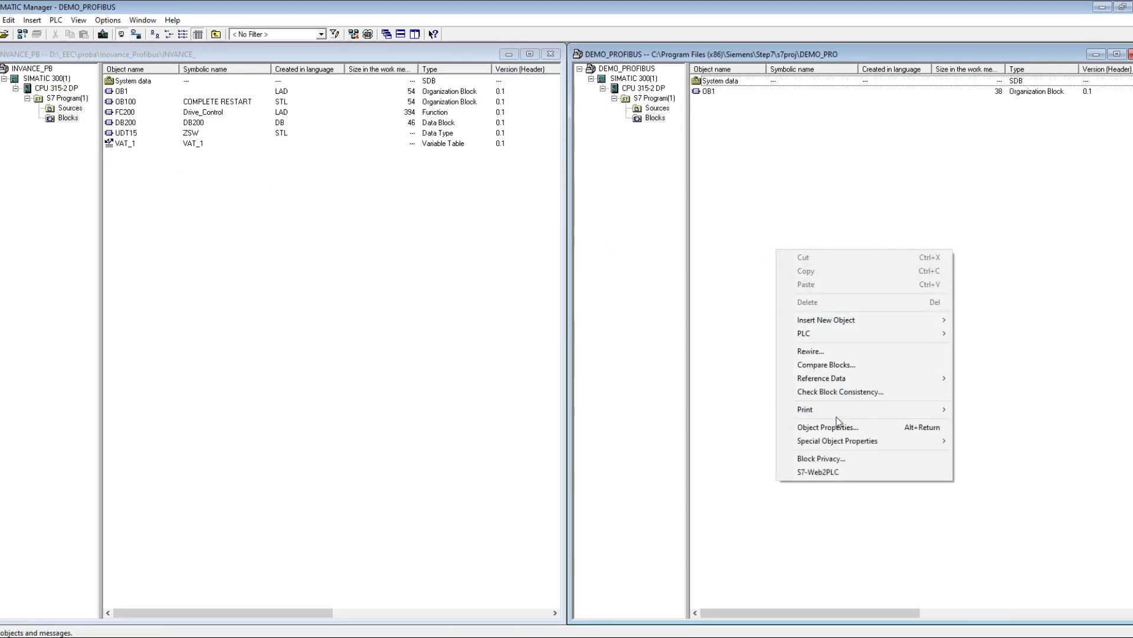
mouse_move(856, 320)
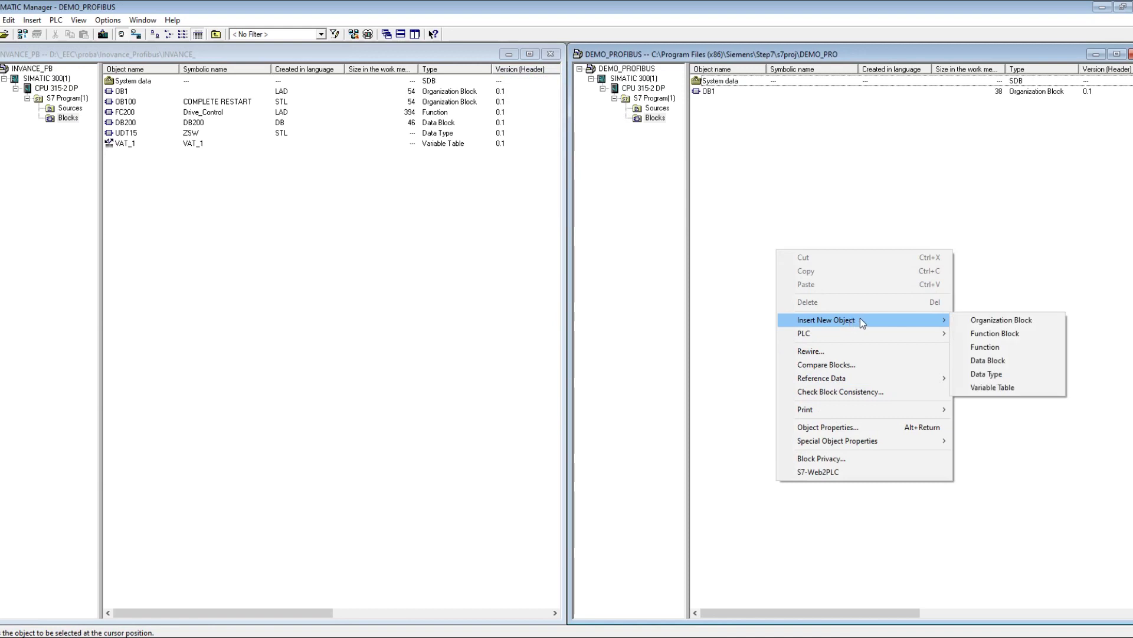
click(1005, 375)
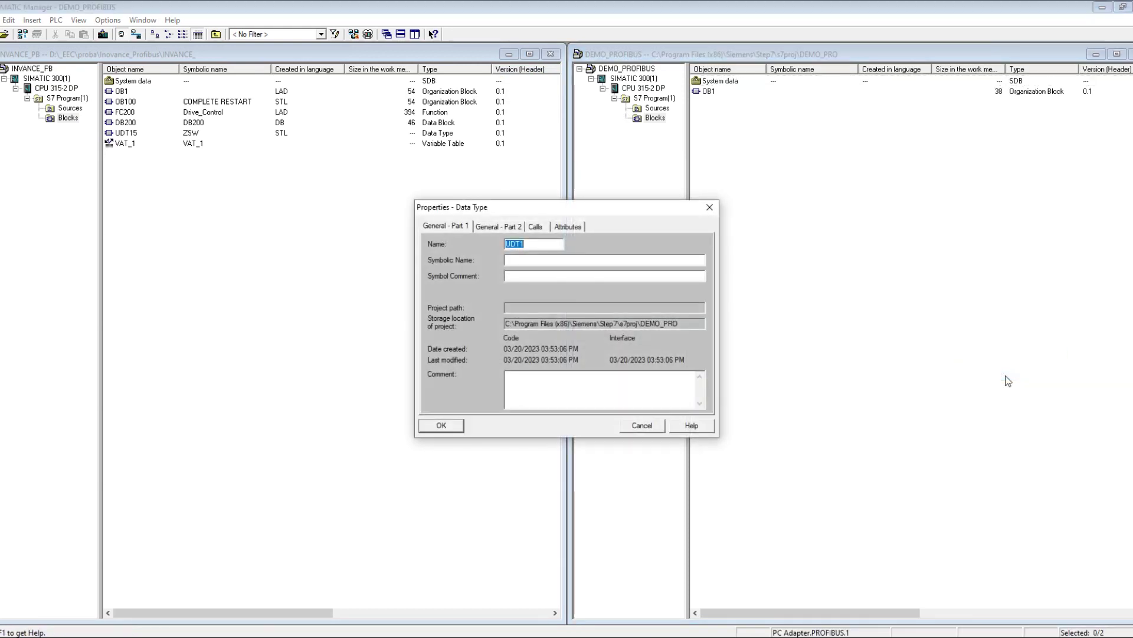
click(455, 427)
double_click(747, 104)
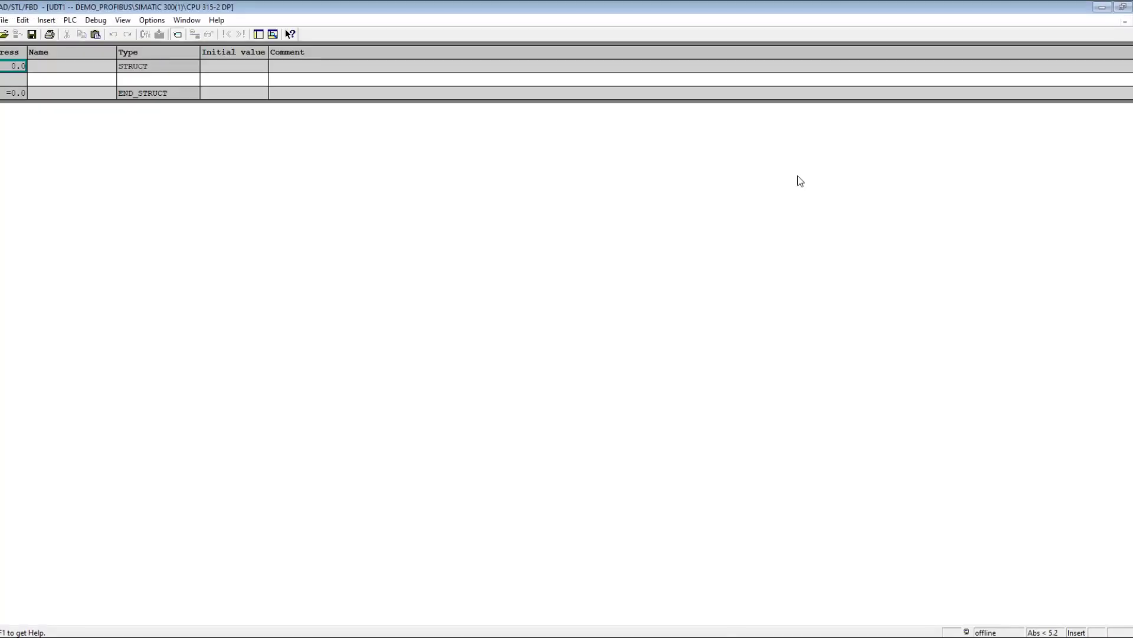
Step: Add a BOOL variable named qwerty to the new data type's structure and save the block
click(71, 79)
text(qwerty)
click(156, 82)
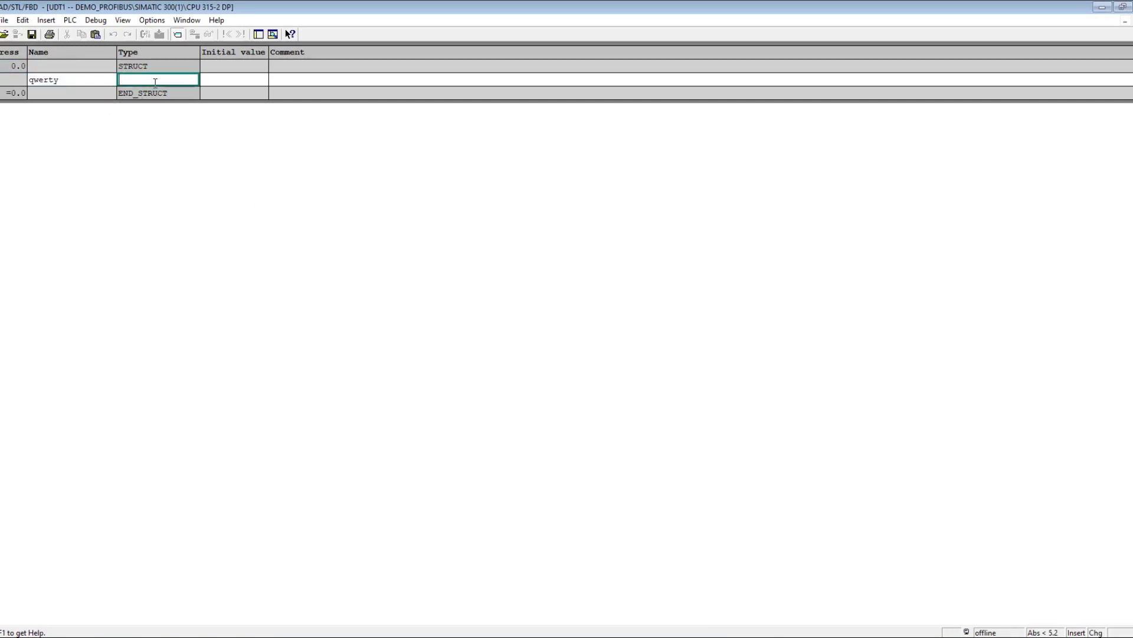
key(Return)
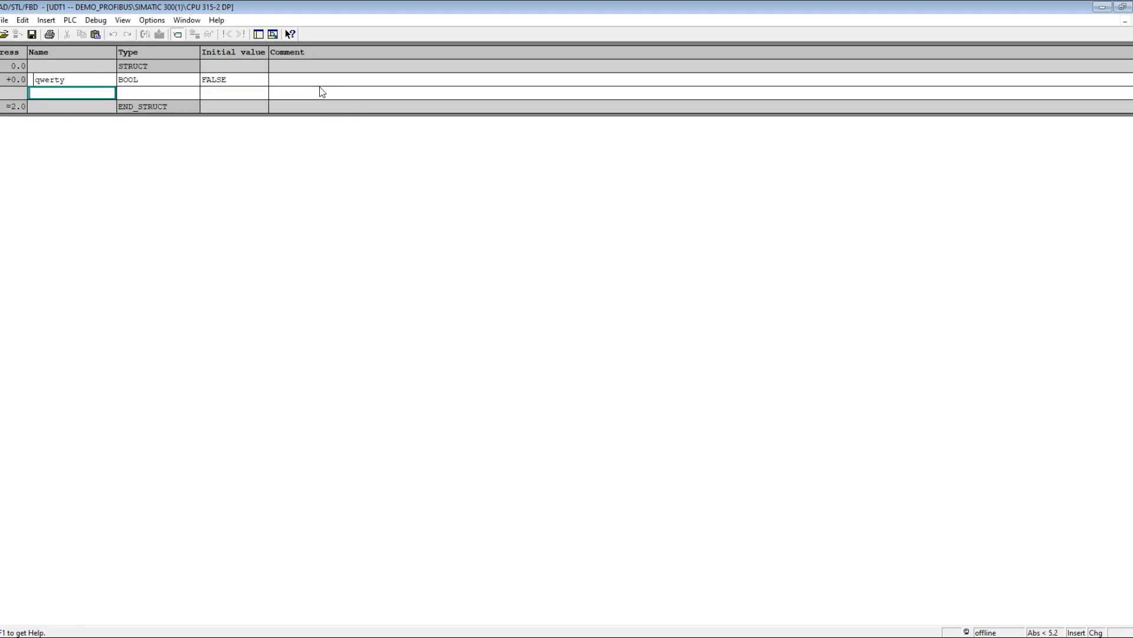
click(32, 34)
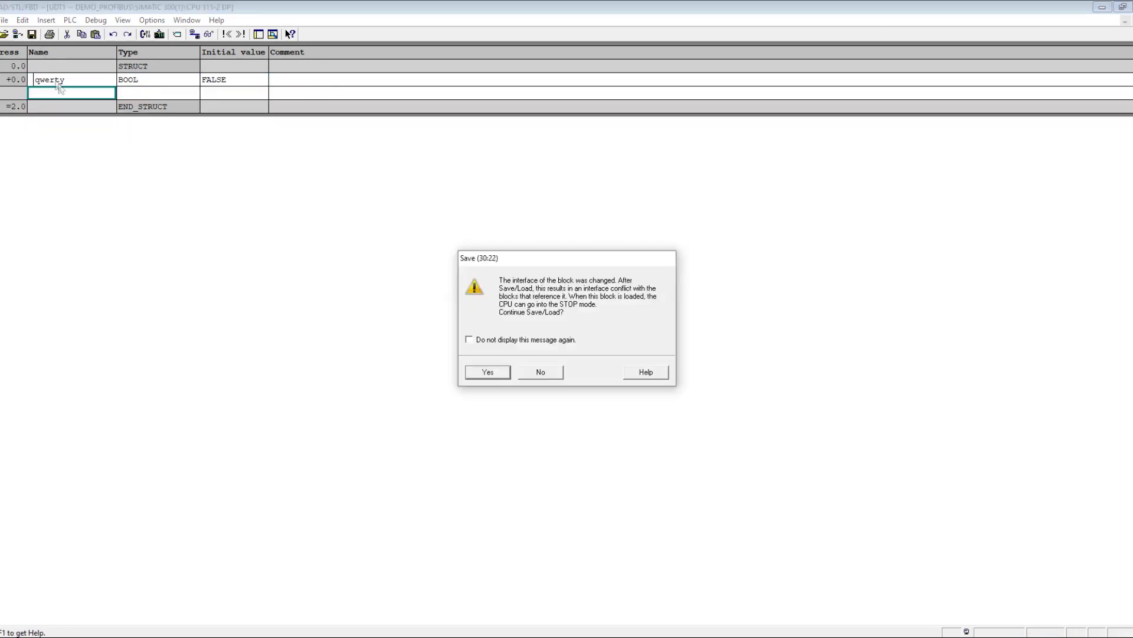
click(490, 369)
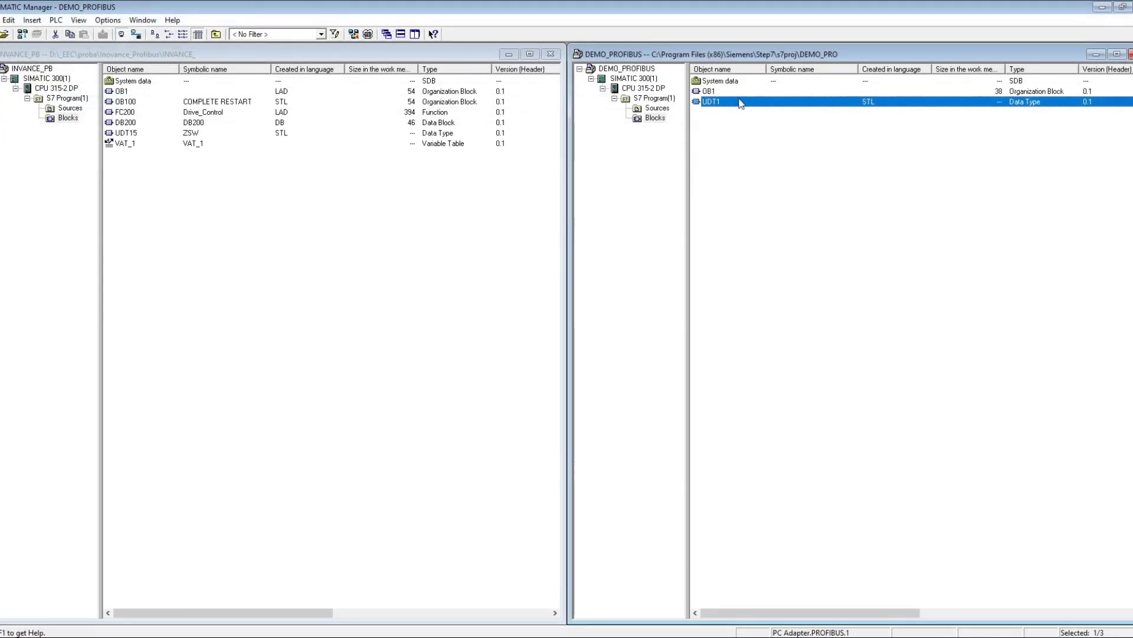
Step: Delete data type UDT1 from the DEMO_PROFIBUS blocks, including its symbolic name
right_click(741, 101)
click(787, 170)
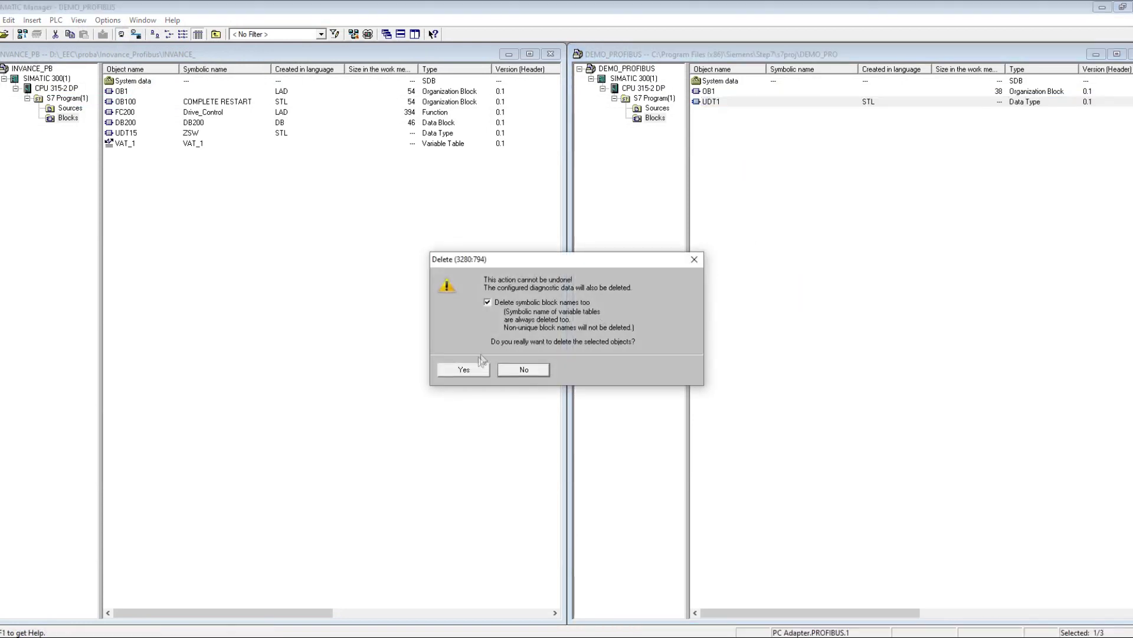
click(475, 367)
Step: Copy data type UDT15 from the INVANCE_PB project into the DEMO_PROFIBUS blocks and examine its Running, CwRotation and Fault bits
drag(125, 136, 871, 229)
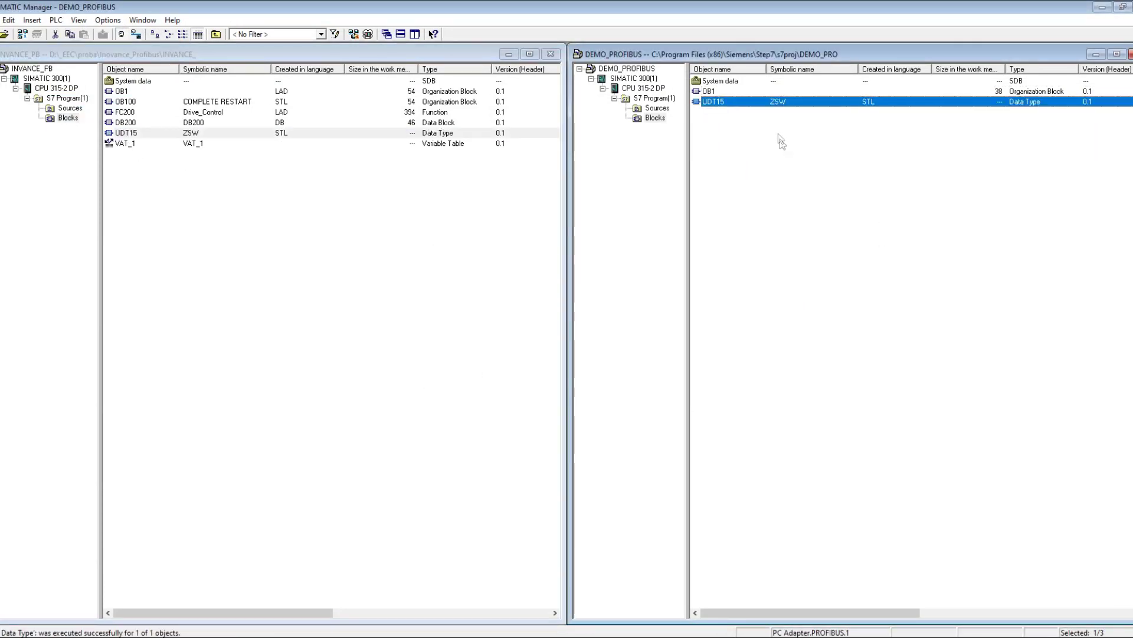
double_click(765, 102)
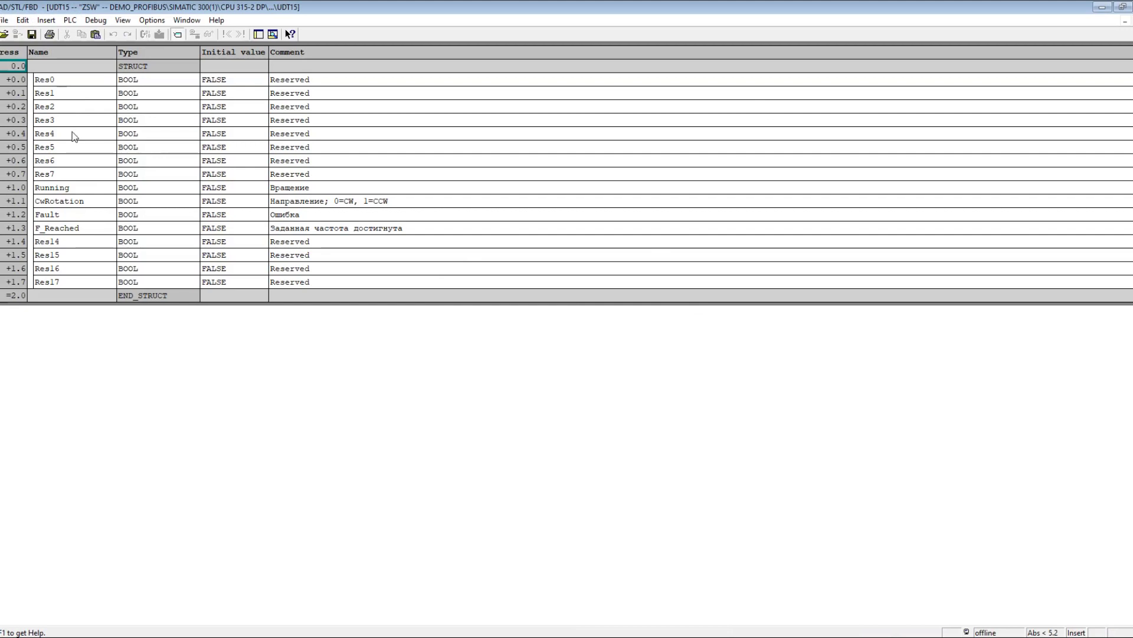
click(8, 189)
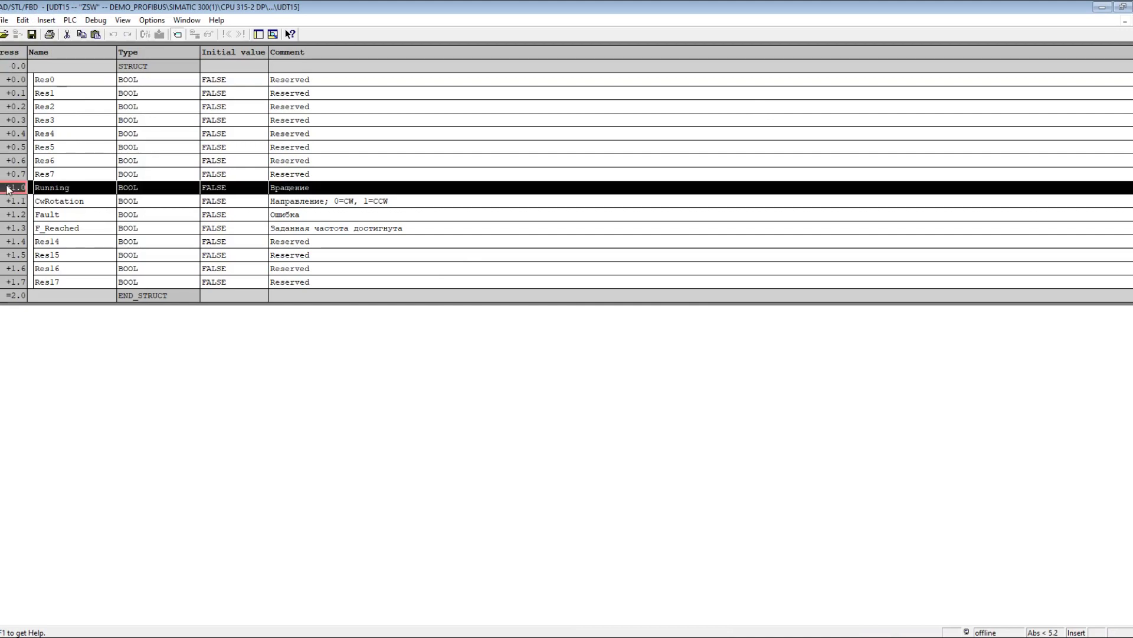
click(7, 201)
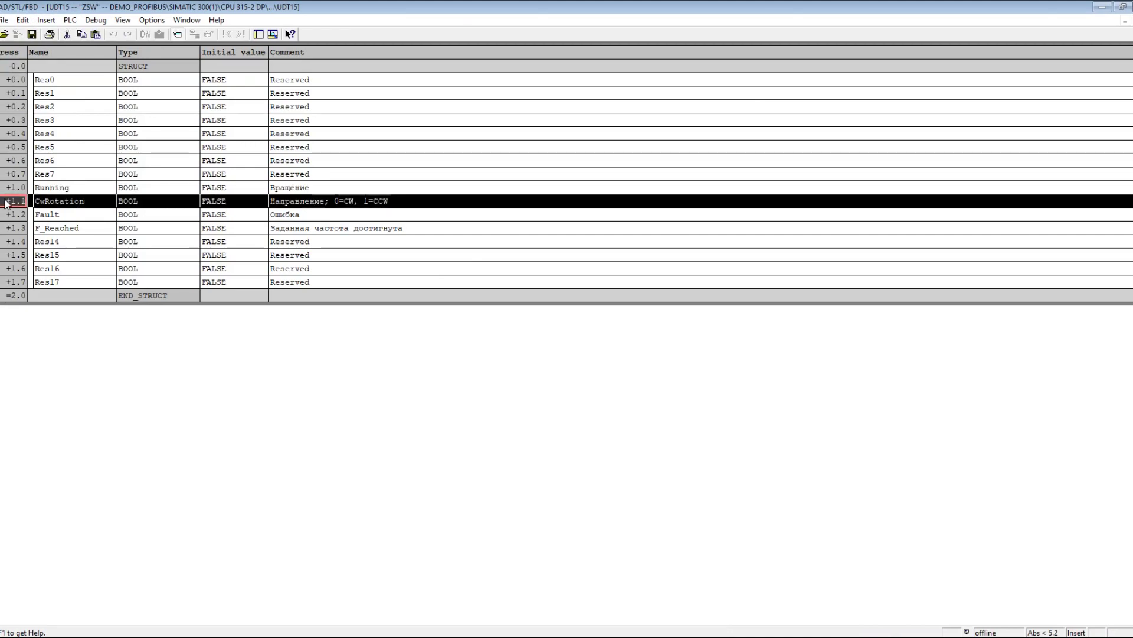
click(4, 216)
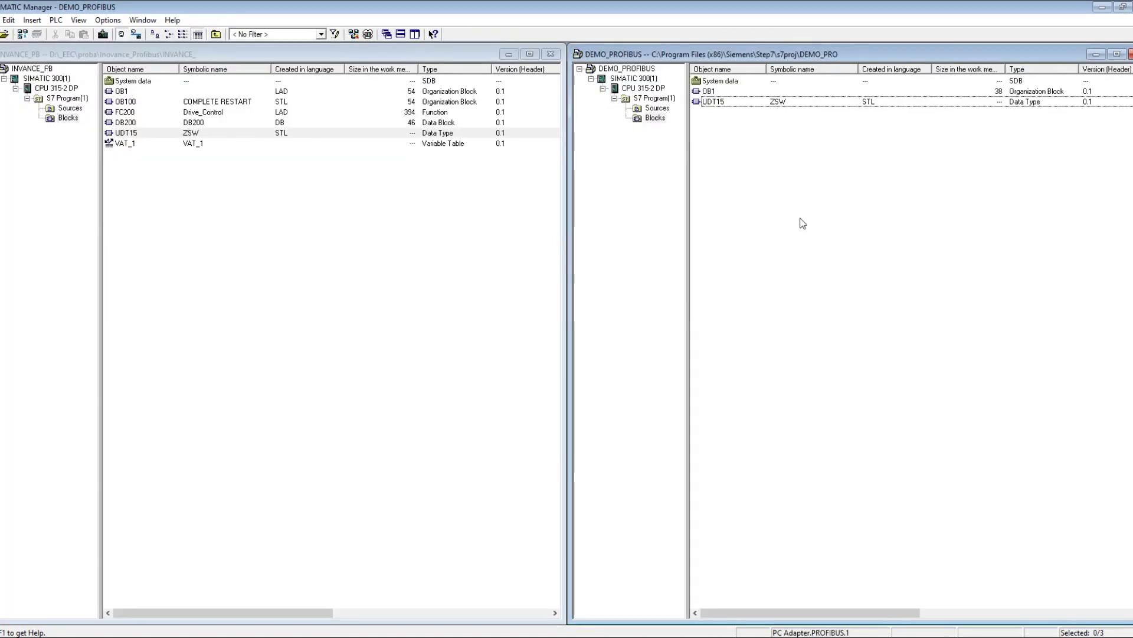
Step: Insert a new shared data block with the default name into the DEMO_PROFIBUS blocks and open it
right_click(799, 220)
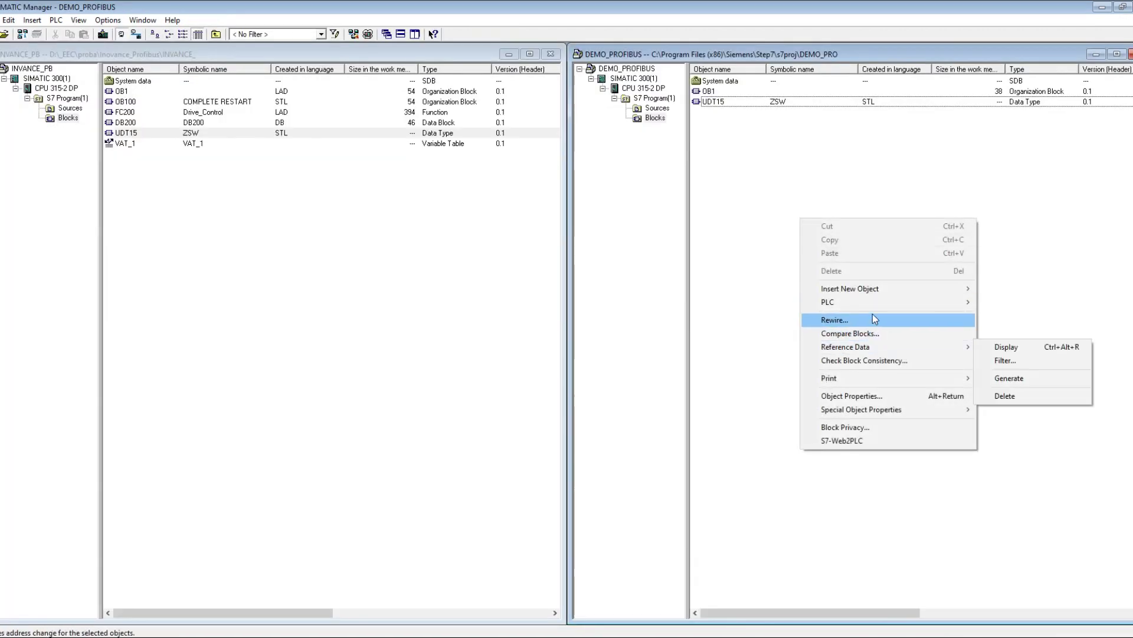
mouse_move(873, 289)
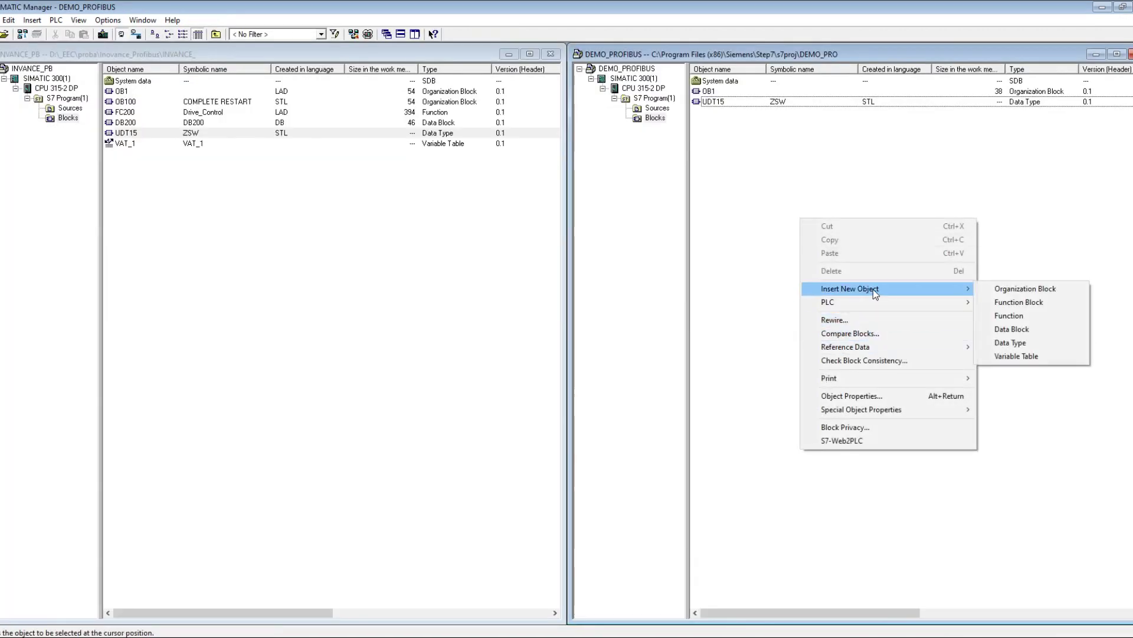
click(1007, 329)
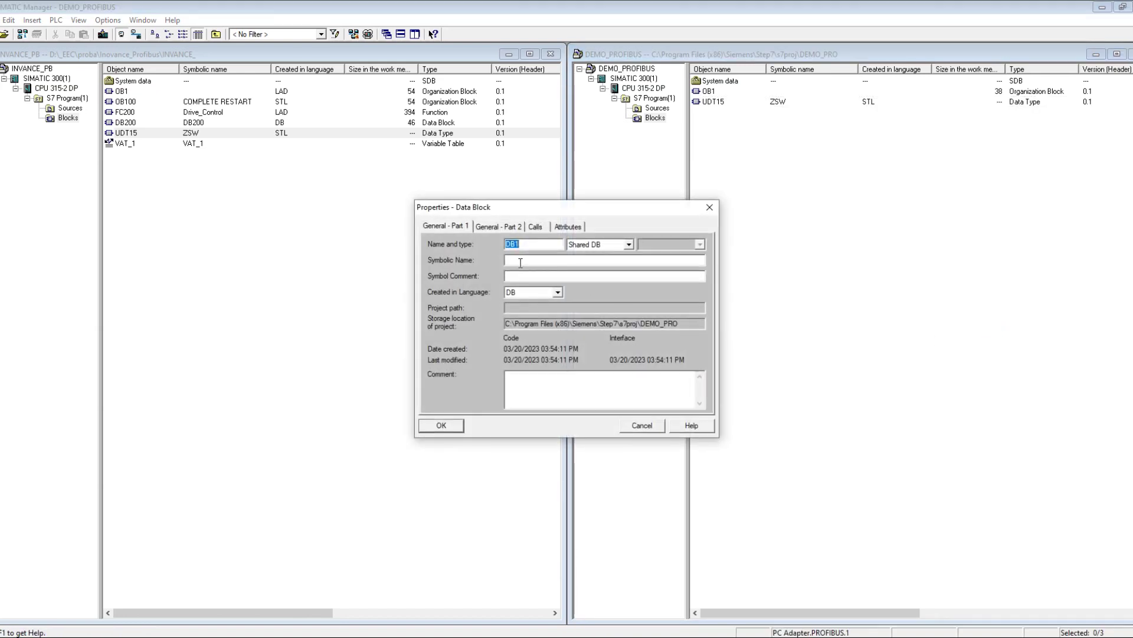
click(452, 424)
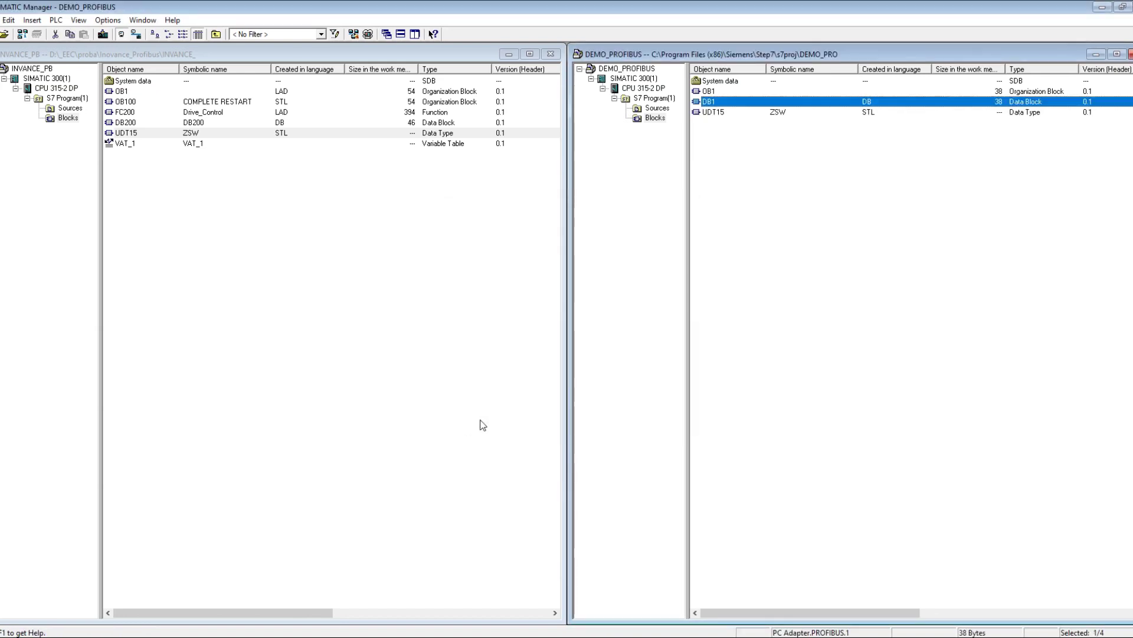
click(783, 216)
double_click(734, 102)
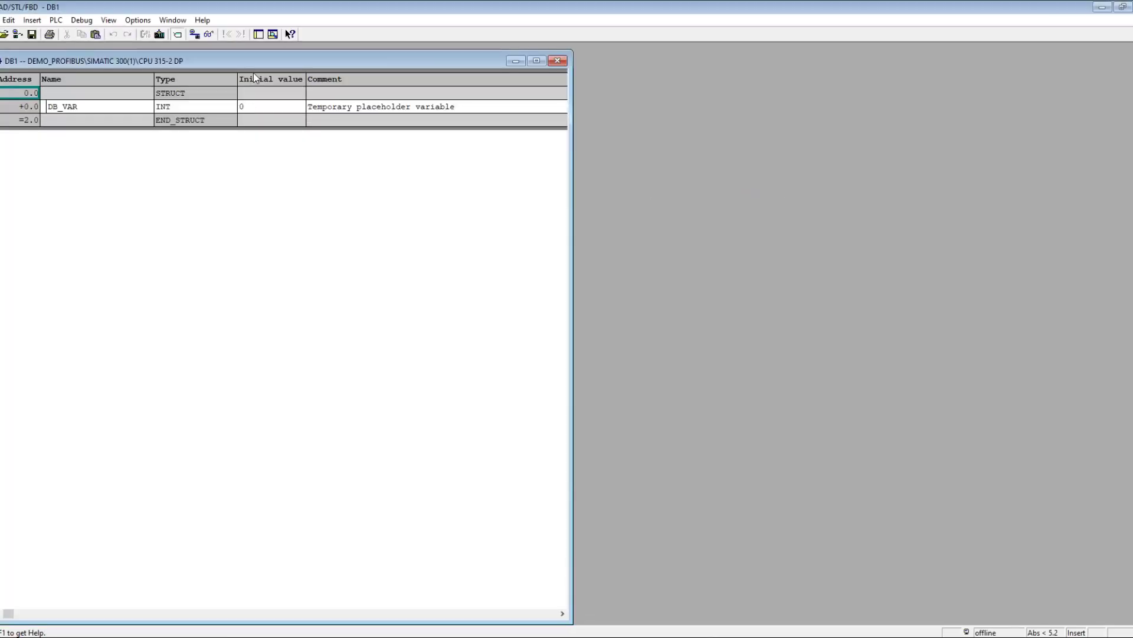
double_click(264, 56)
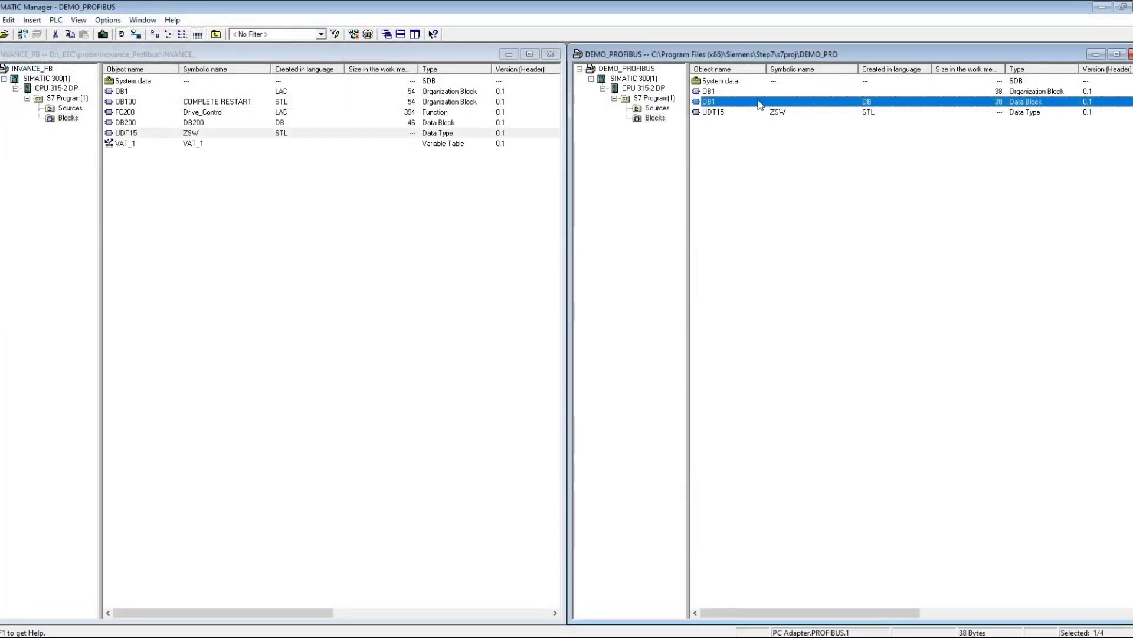
Step: Delete data block DB1 from the DEMO_PROFIBUS blocks, including its symbolic name
right_click(759, 101)
click(795, 171)
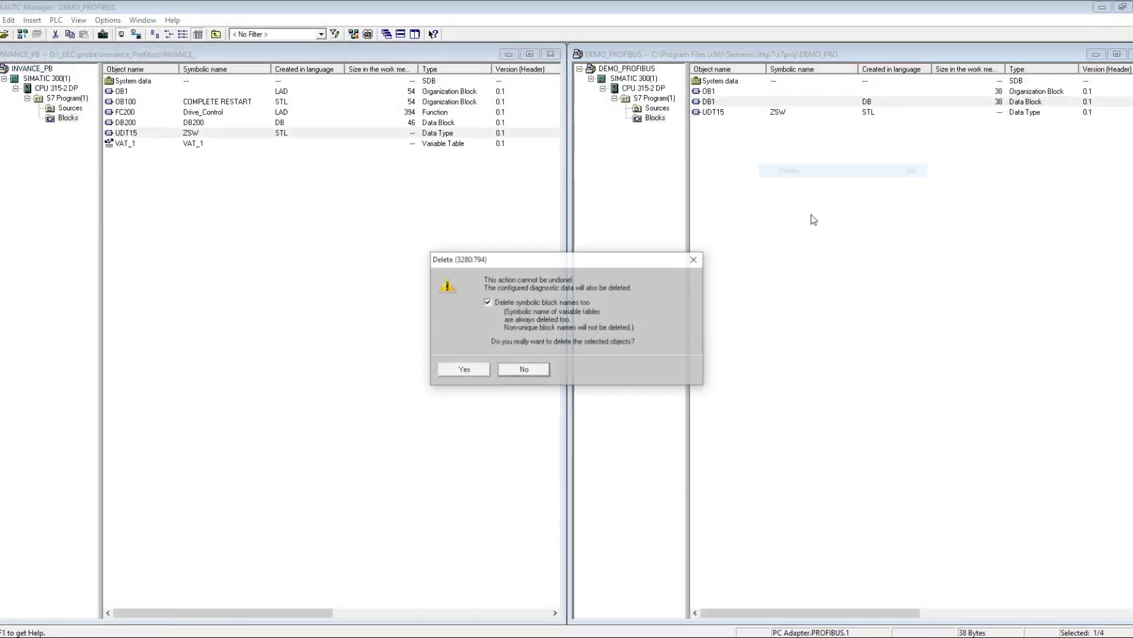
click(472, 369)
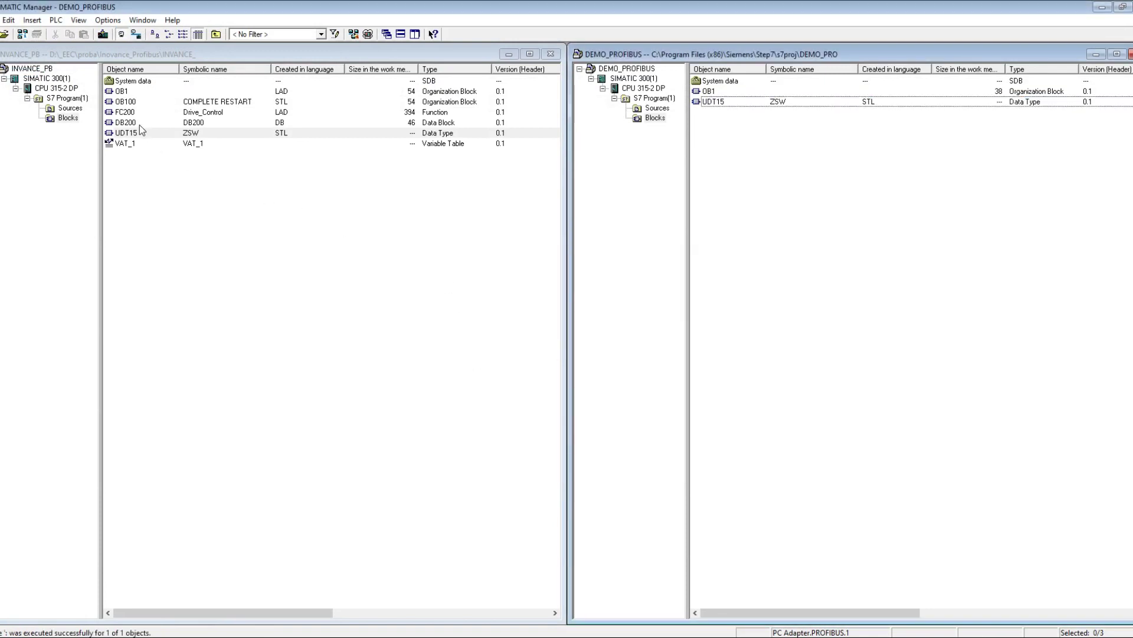
Step: Copy data block DB200 from the INVANCE_PB project into the DEMO_PROFIBUS blocks and inspect its variables in Data View
drag(137, 123, 780, 225)
double_click(748, 104)
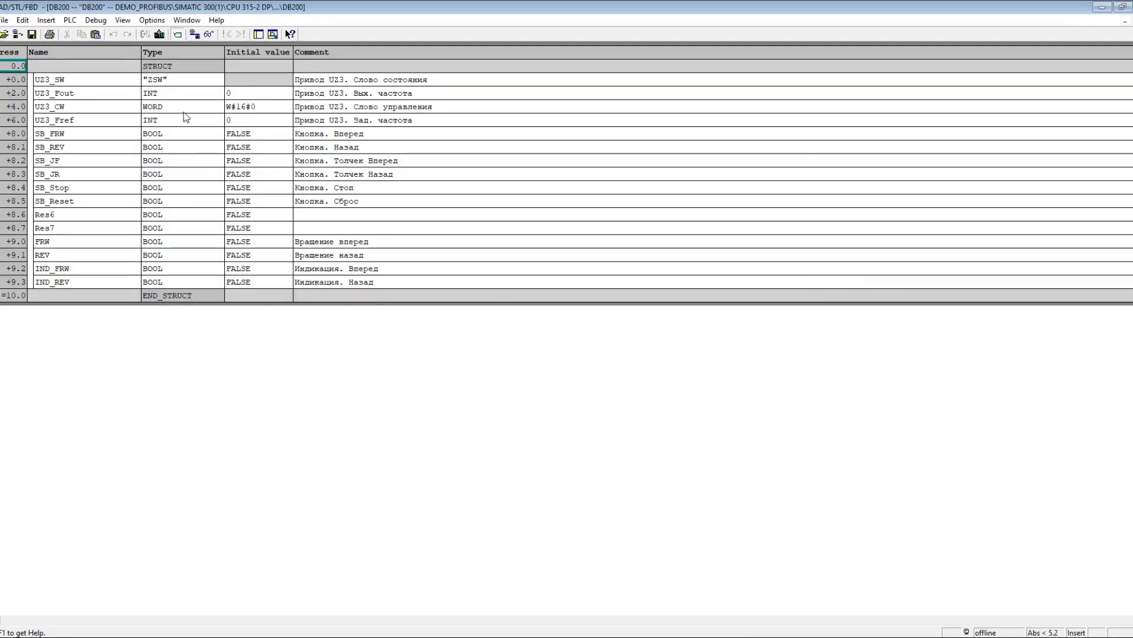
click(10, 83)
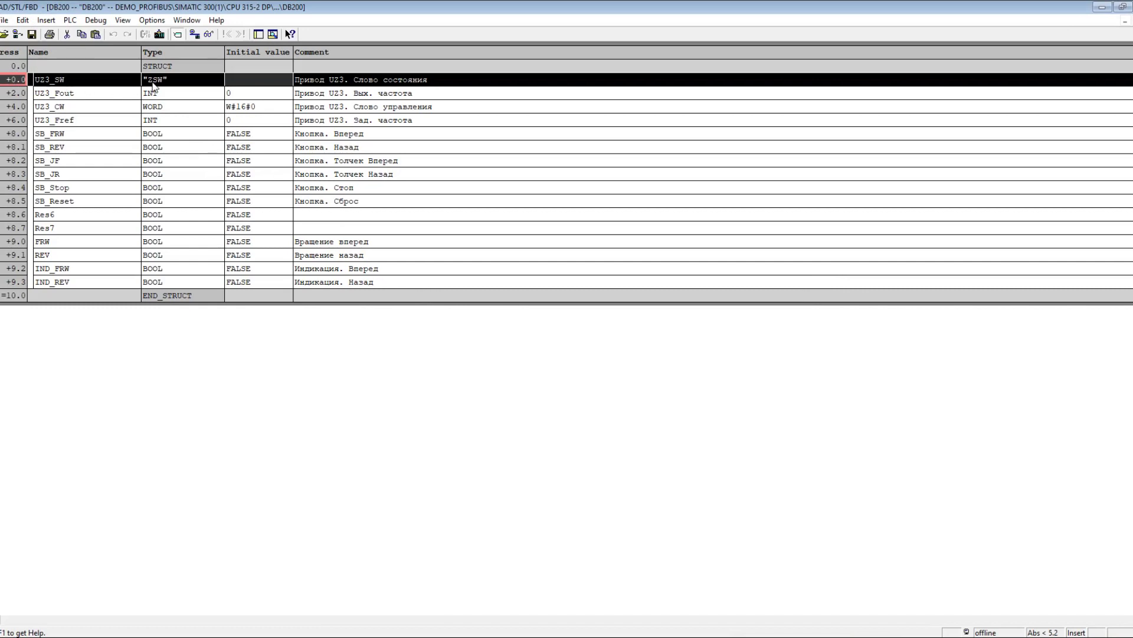
click(122, 20)
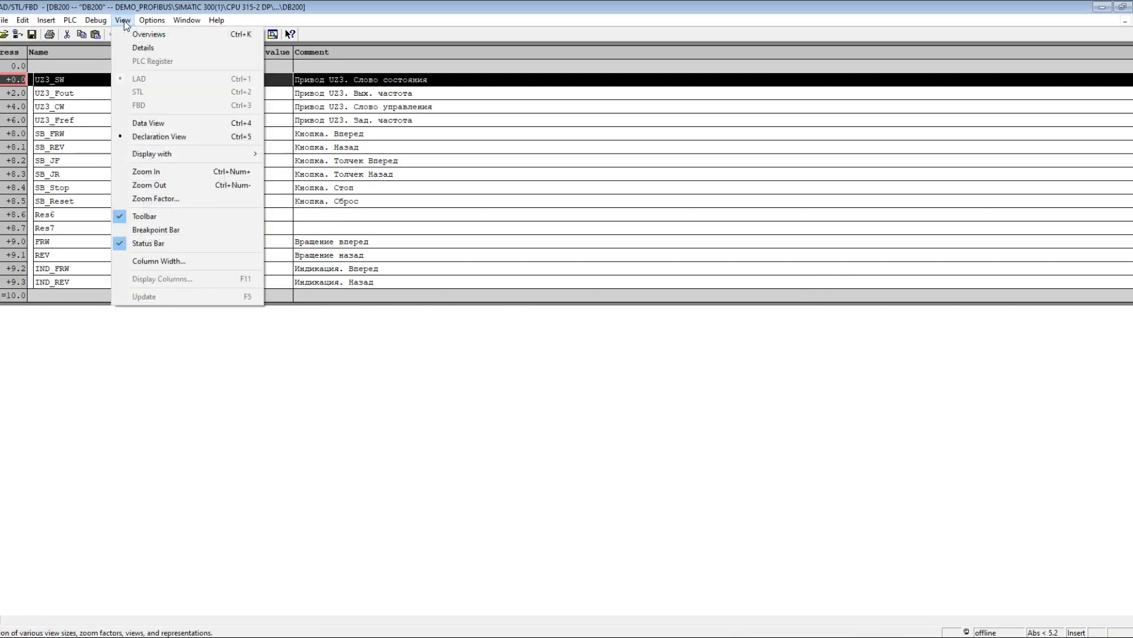
click(160, 123)
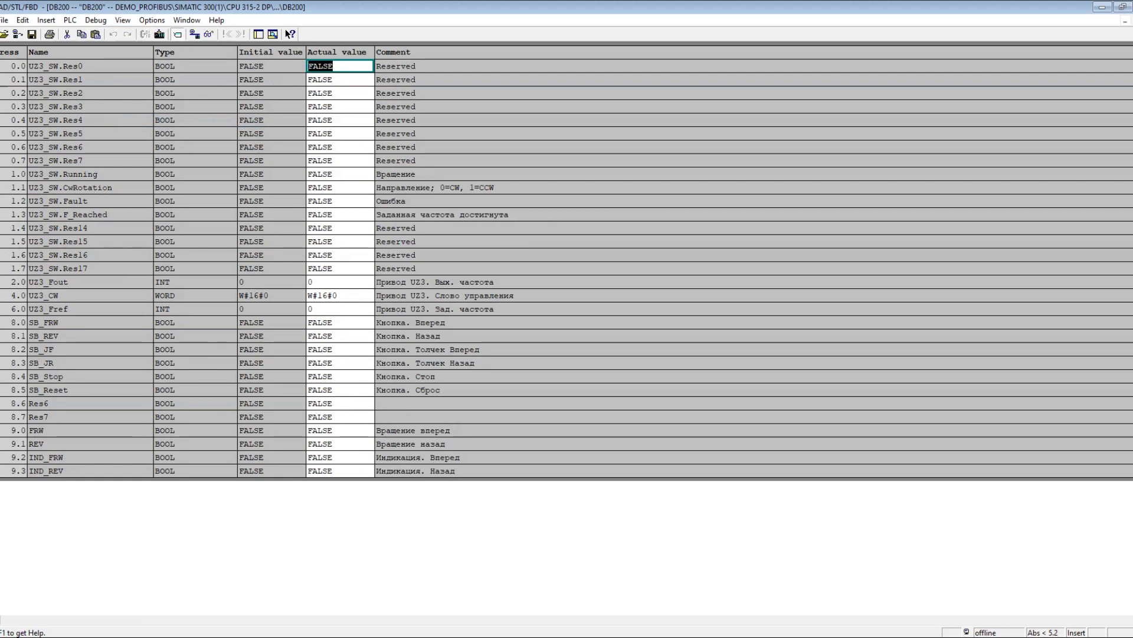
click(10, 174)
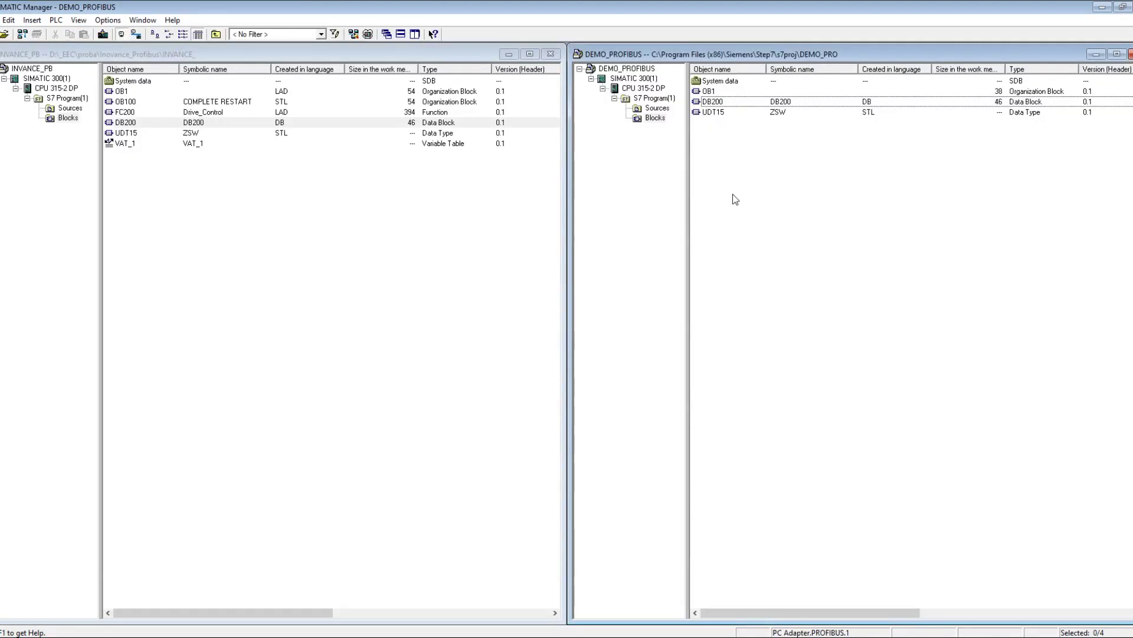
Step: Insert a new function with default properties into the DEMO_PROFIBUS blocks and open it in LAD representation
right_click(732, 194)
mouse_move(796, 264)
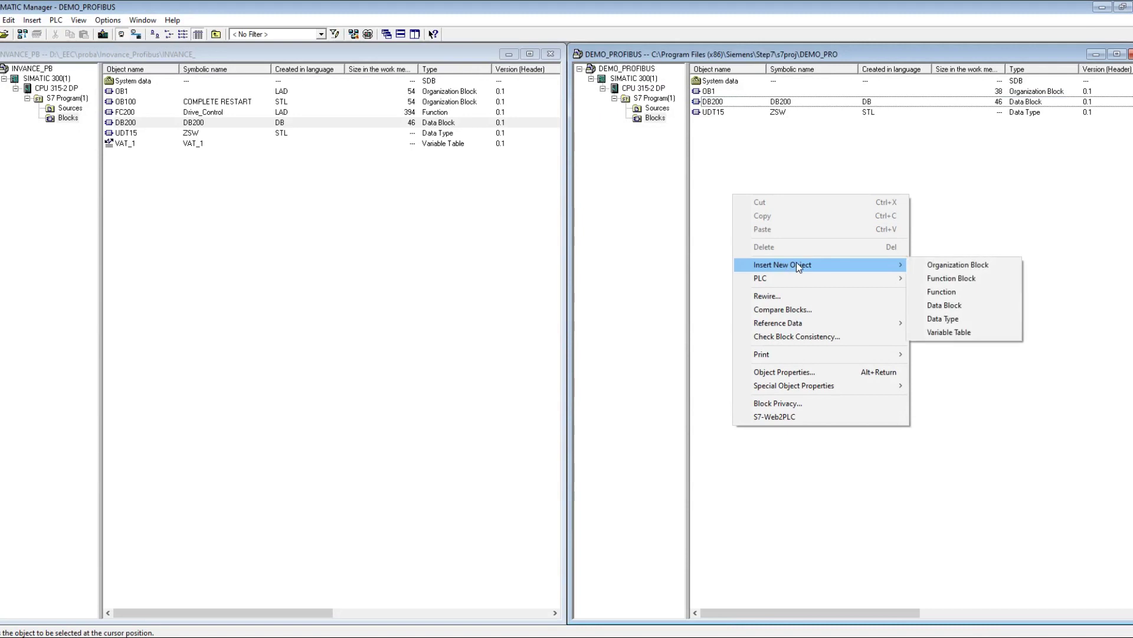
click(945, 292)
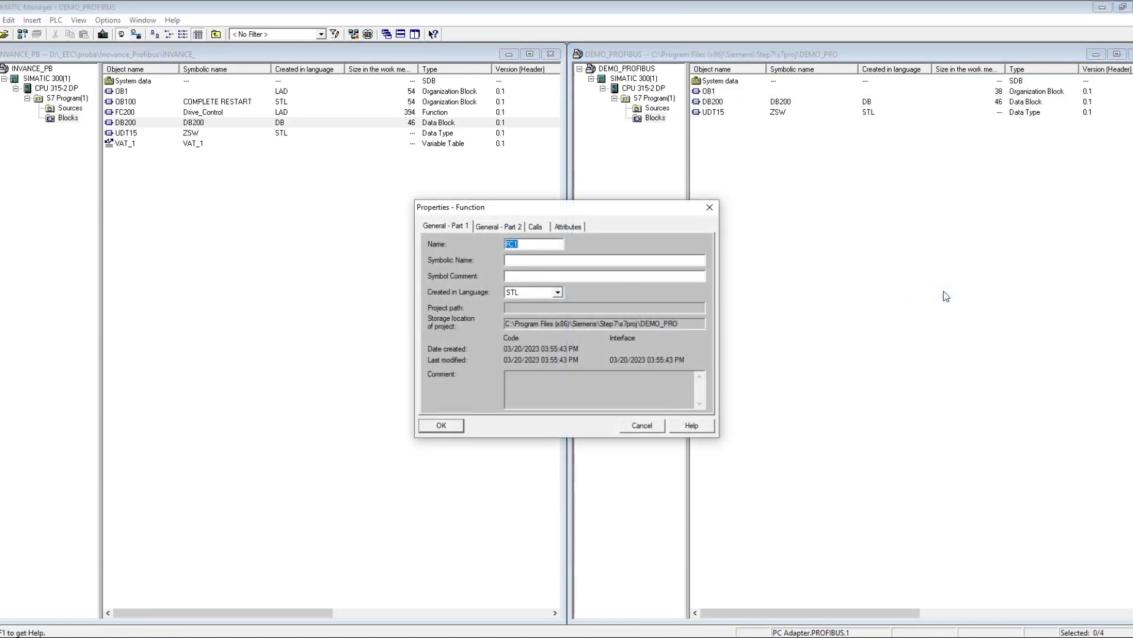
click(460, 426)
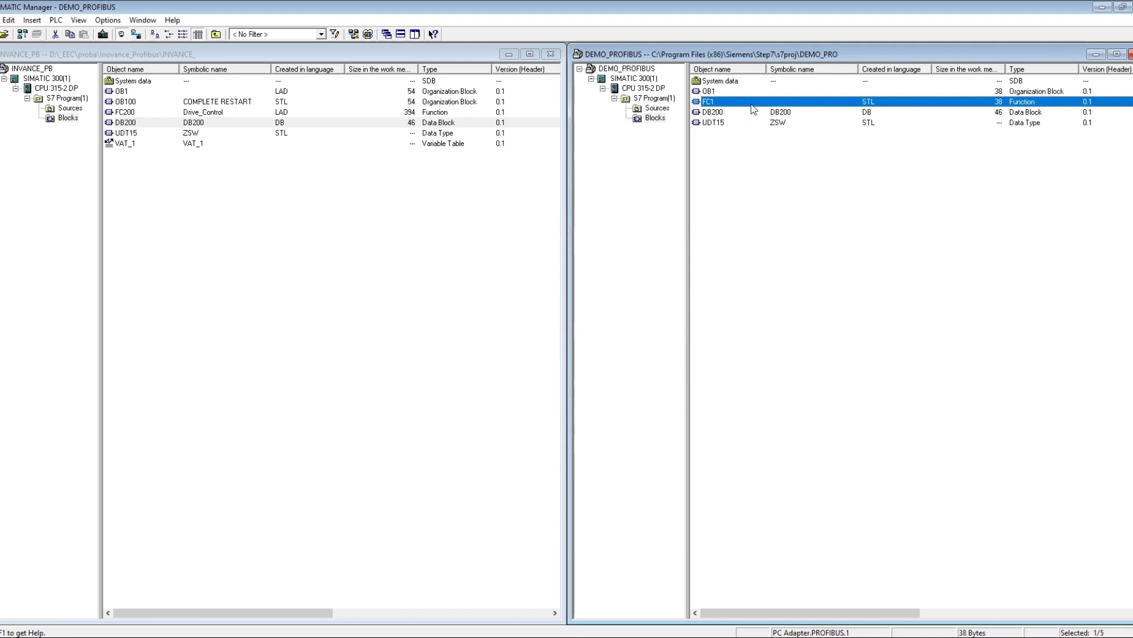
double_click(754, 102)
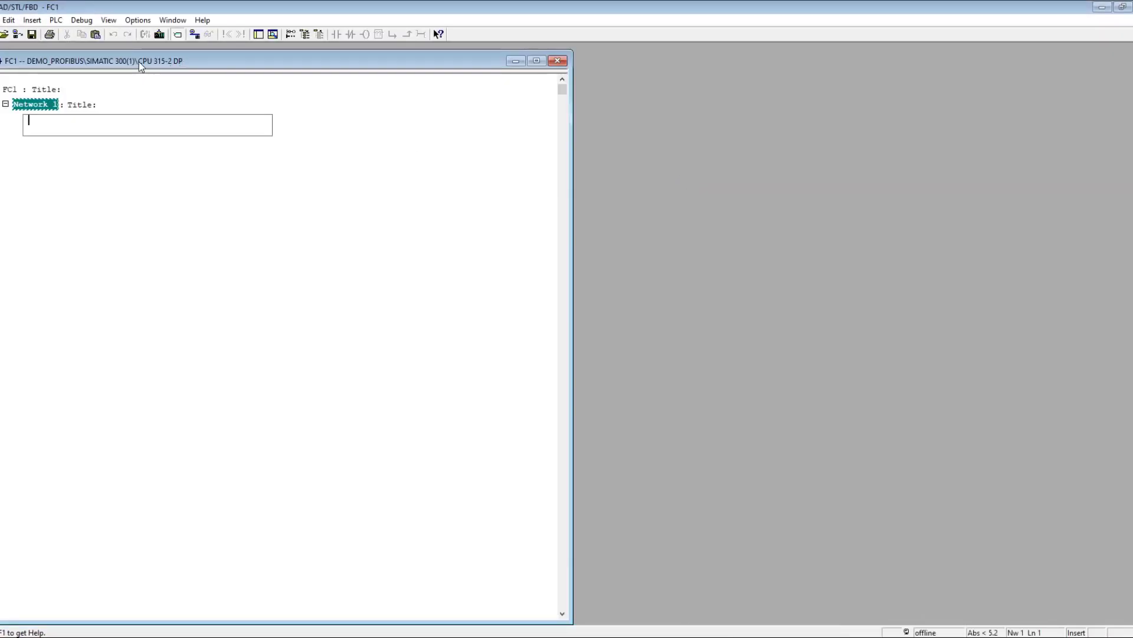
double_click(139, 61)
click(122, 20)
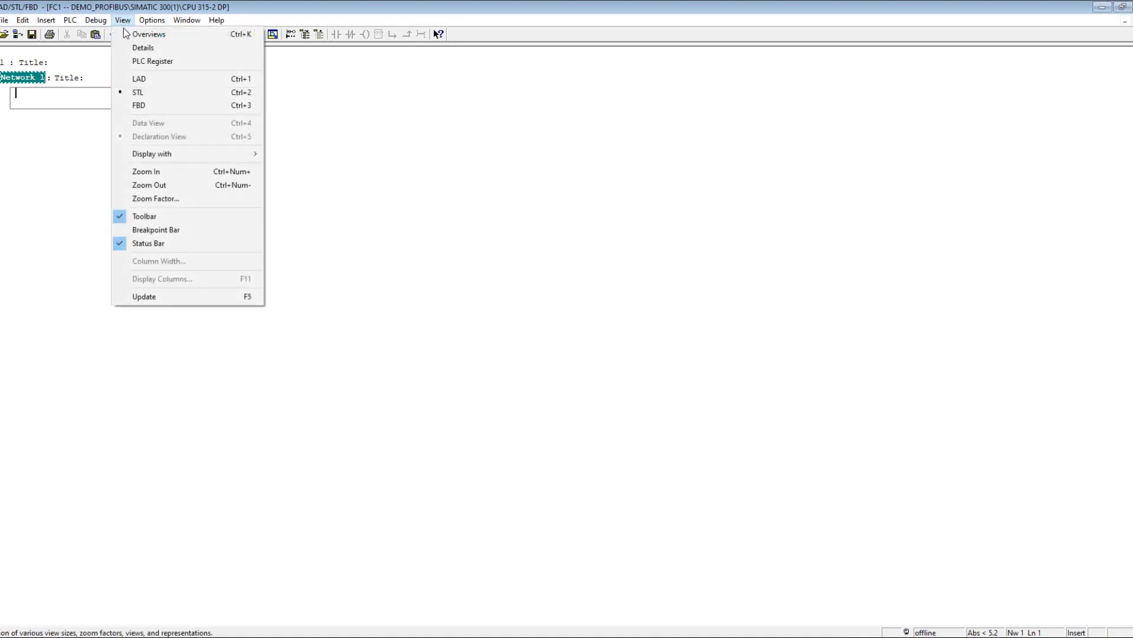
click(130, 78)
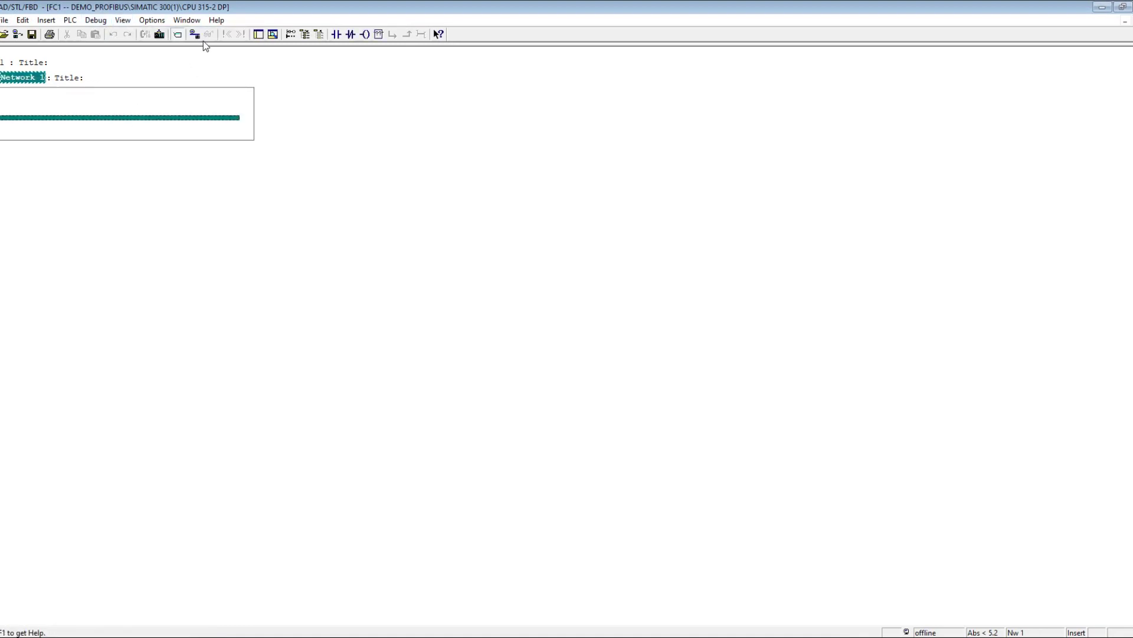
Step: Add a normally open contact M0.0 and an output coil M0.1 to Network 1 of FC1 and save the block
click(336, 35)
click(204, 117)
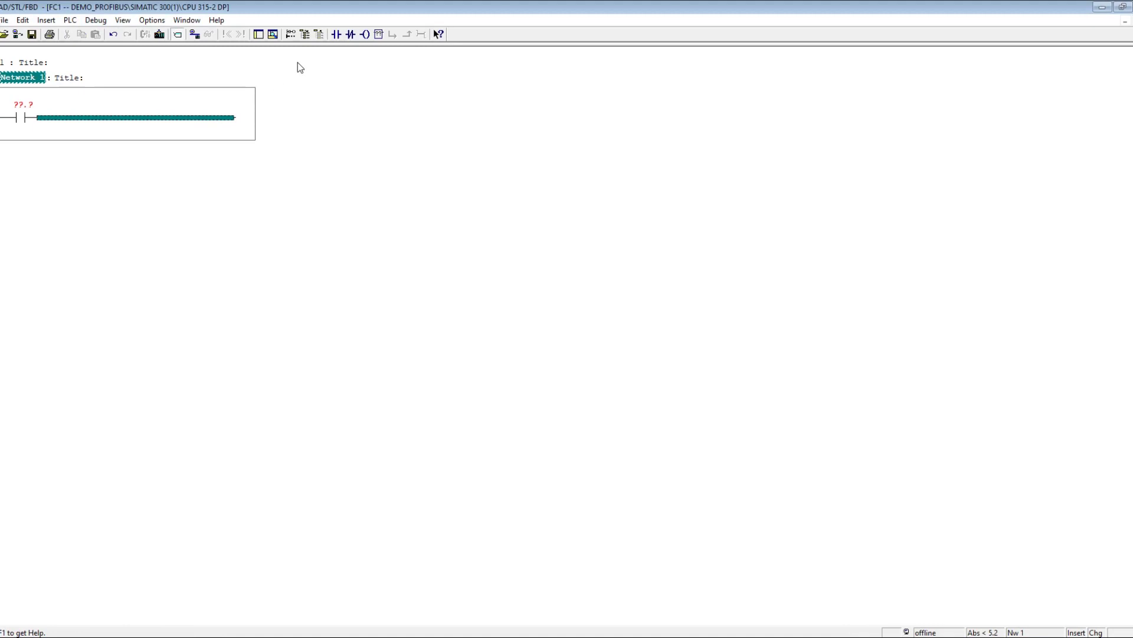
click(365, 34)
click(33, 104)
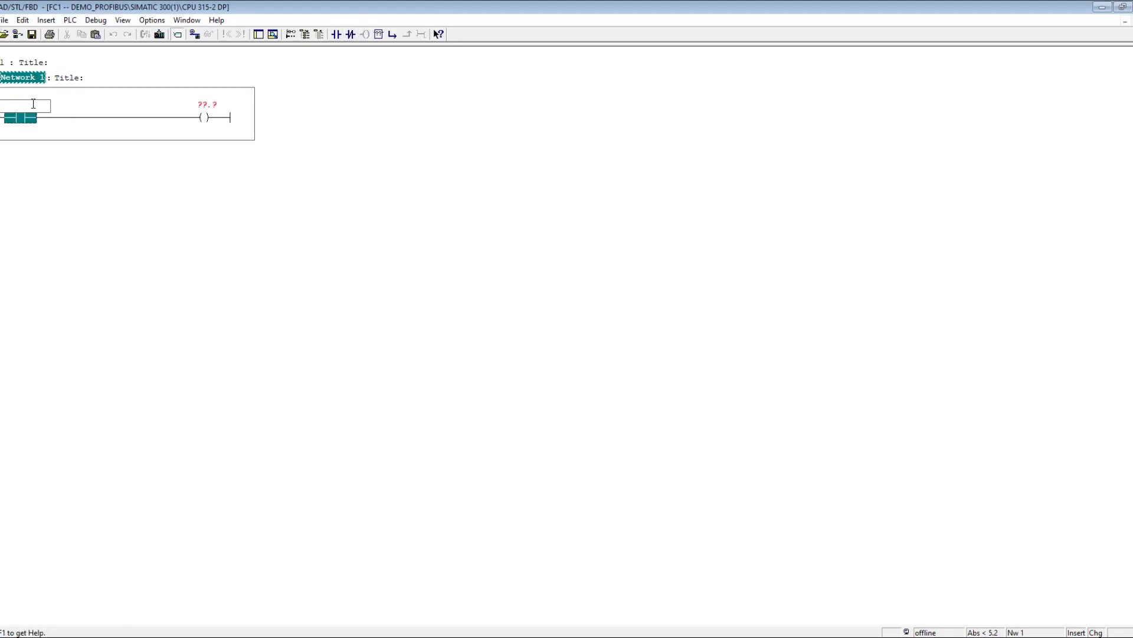
text(M0.0)
click(116, 197)
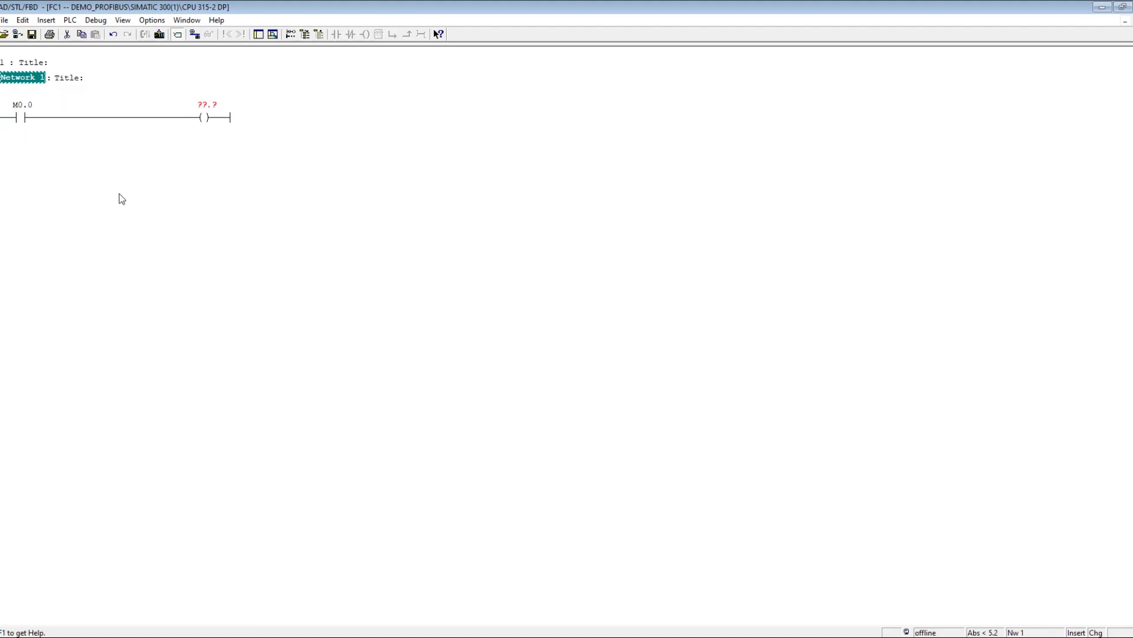
click(208, 107)
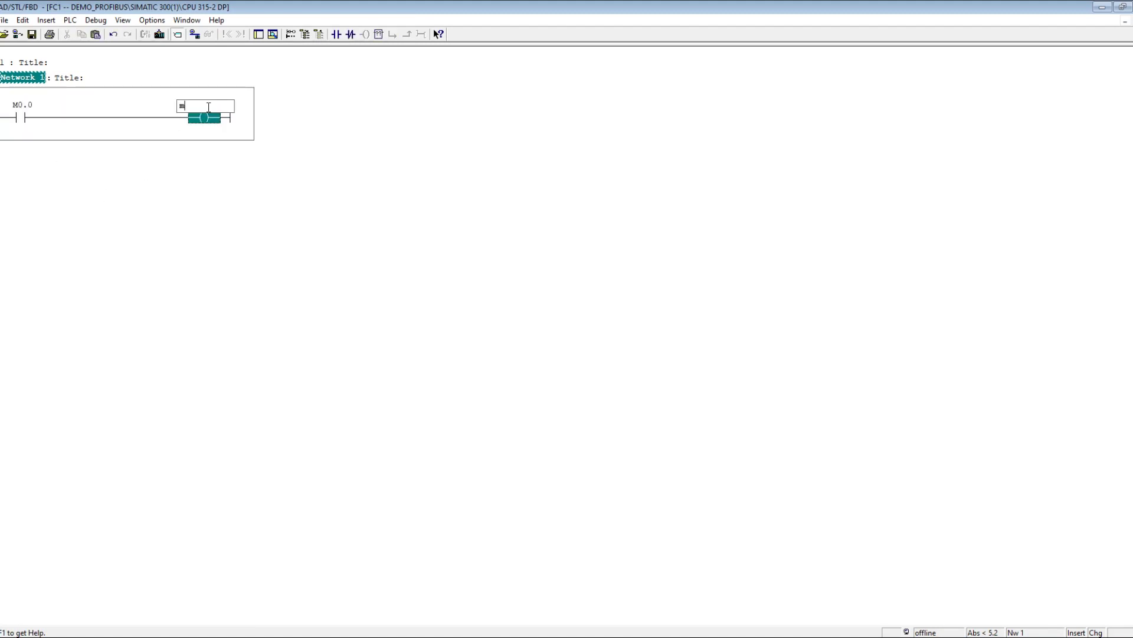
text(m0.1)
click(259, 225)
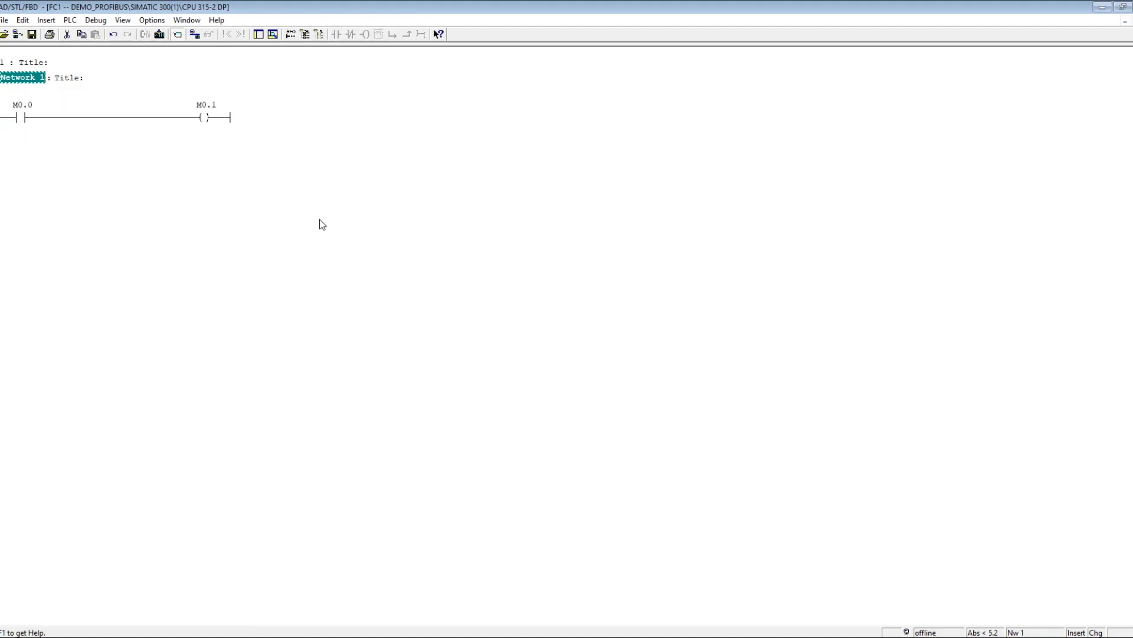
click(32, 35)
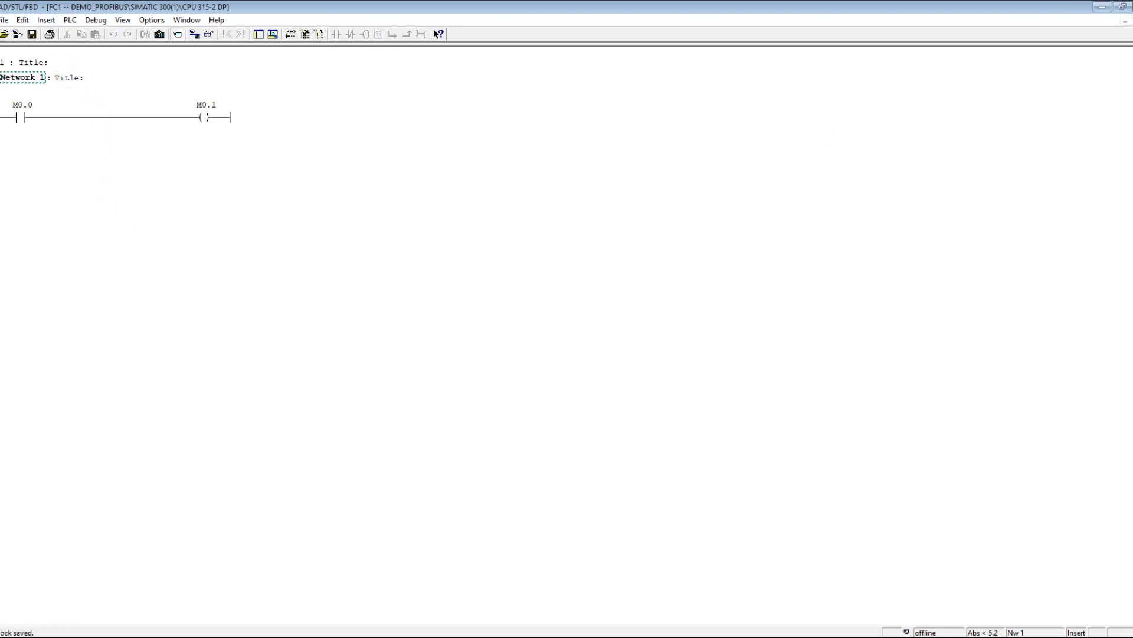
Step: Copy function FC200 (Drive_Control) from the INVANCE_PB project into the DEMO_PROFIBUS blocks
click(1103, 8)
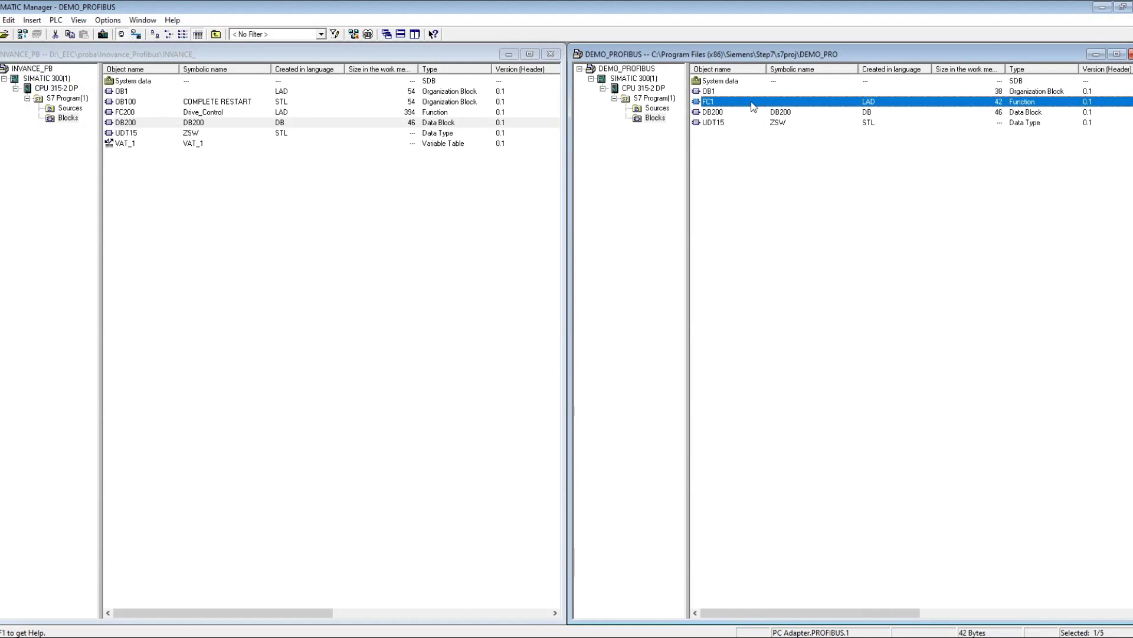
click(124, 112)
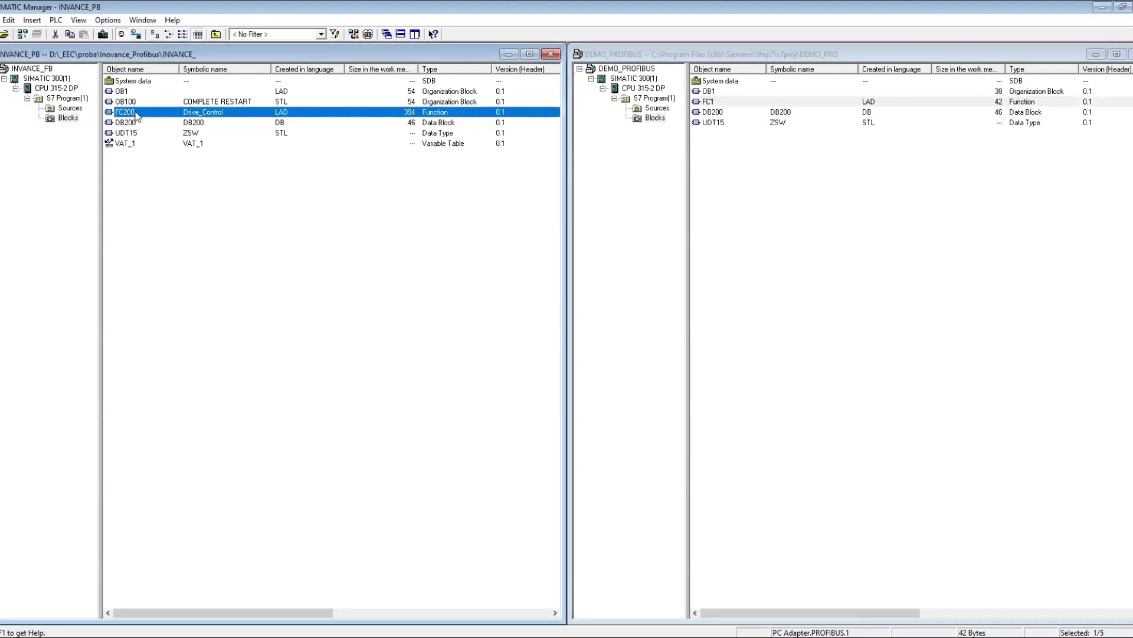
drag(122, 114, 678, 200)
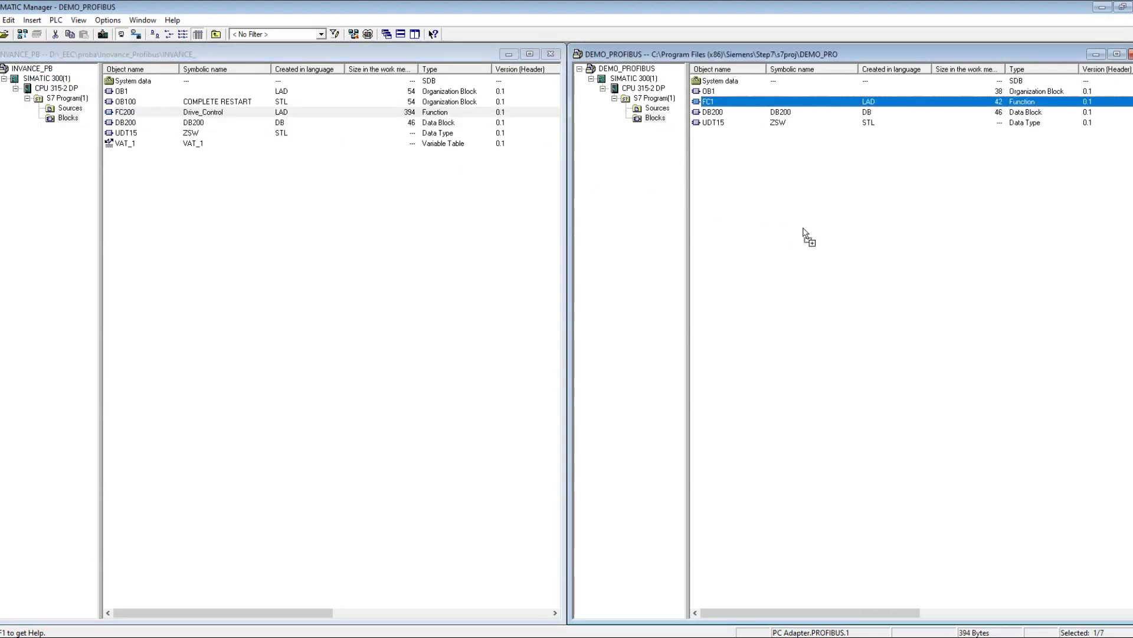
Step: Delete function FC1 from the DEMO_PROFIBUS blocks, including its symbolic name
right_click(738, 103)
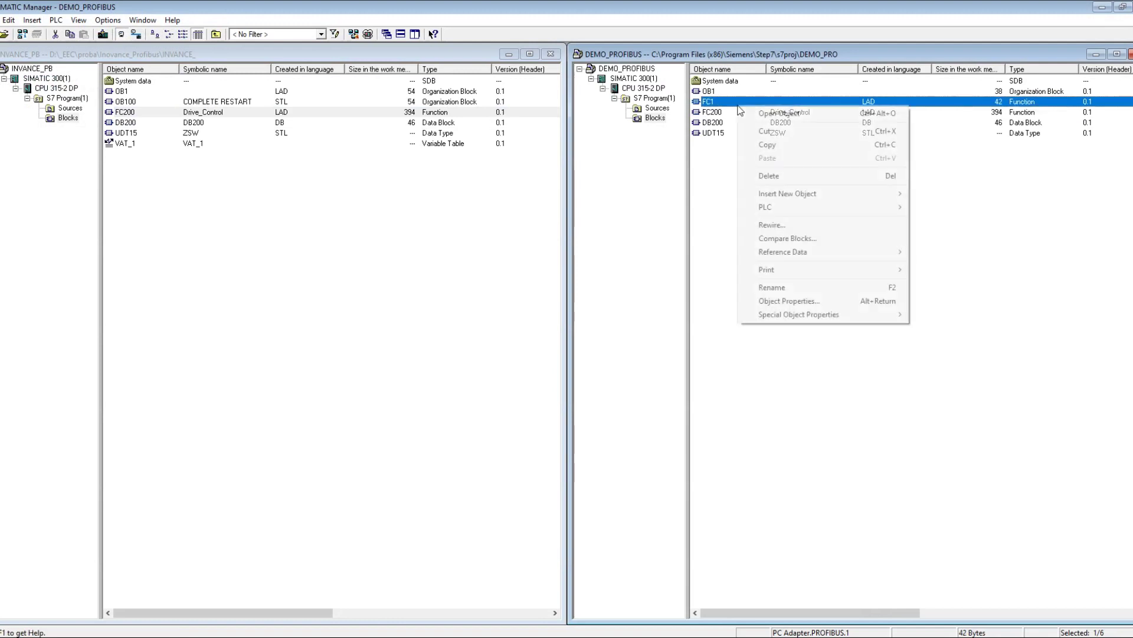
click(782, 176)
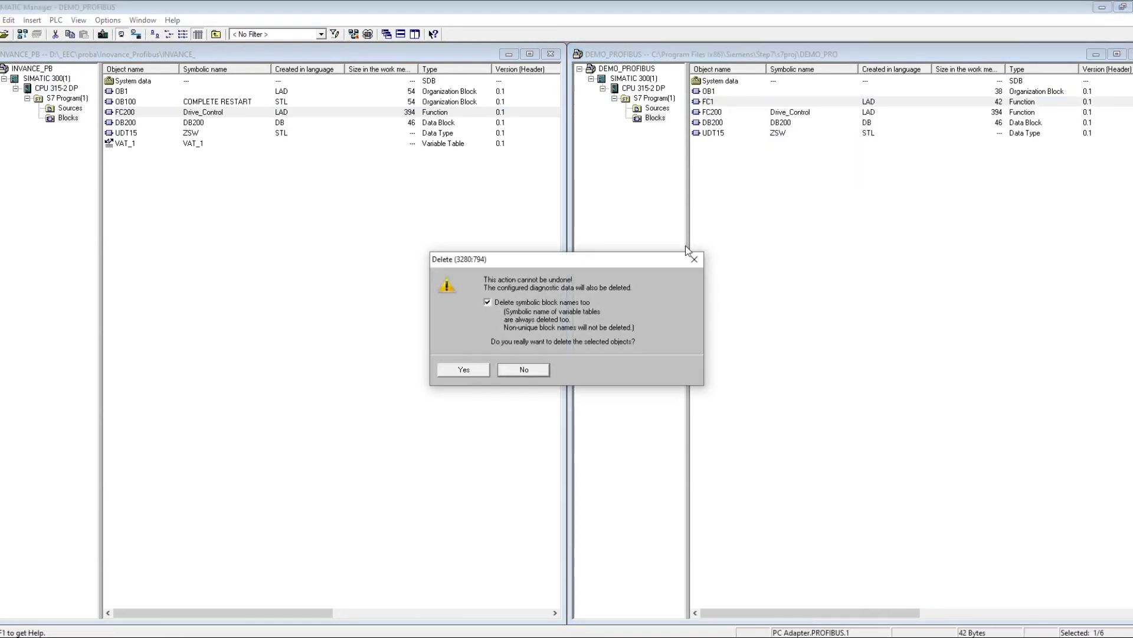
click(487, 364)
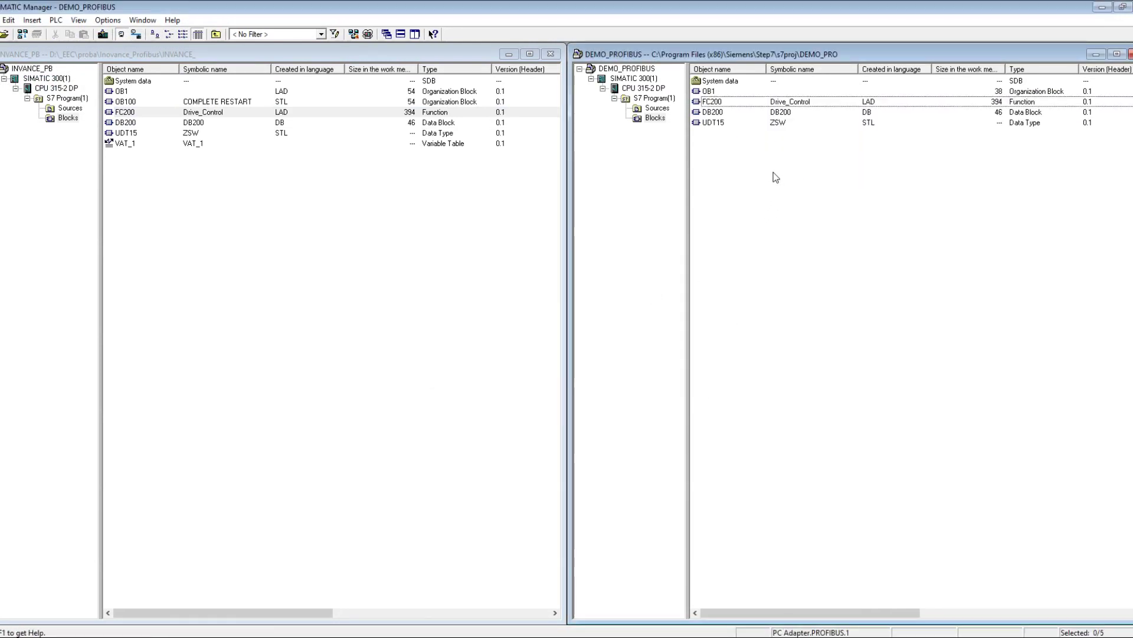
Step: Open FC200 from the DEMO_PROFIBUS blocks and turn on the display of comments to review its networks
click(724, 101)
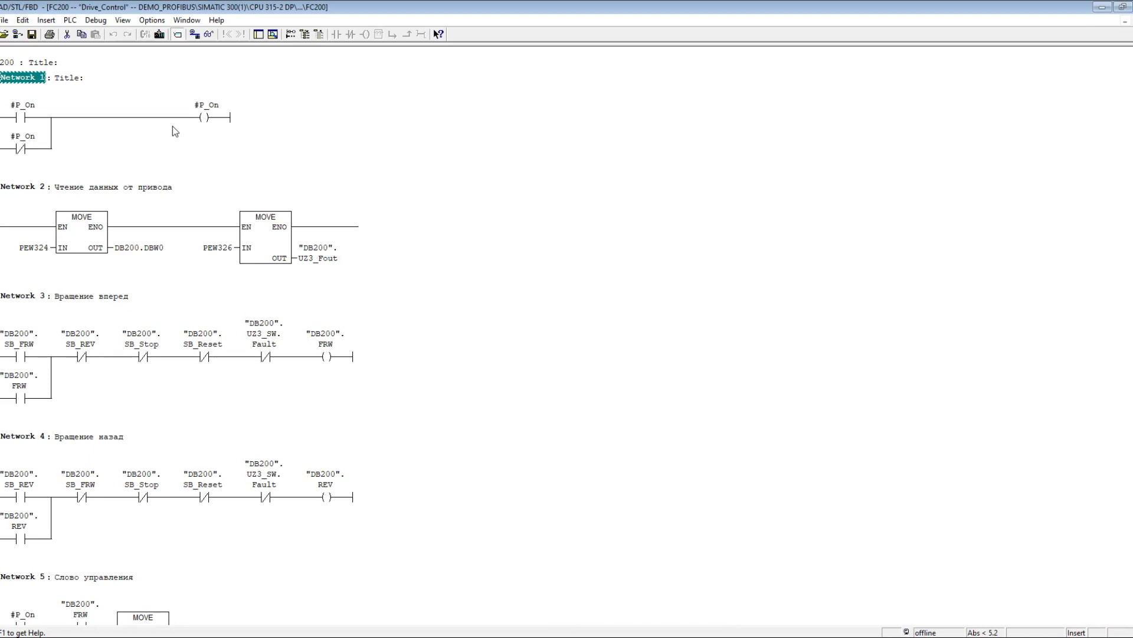
click(123, 20)
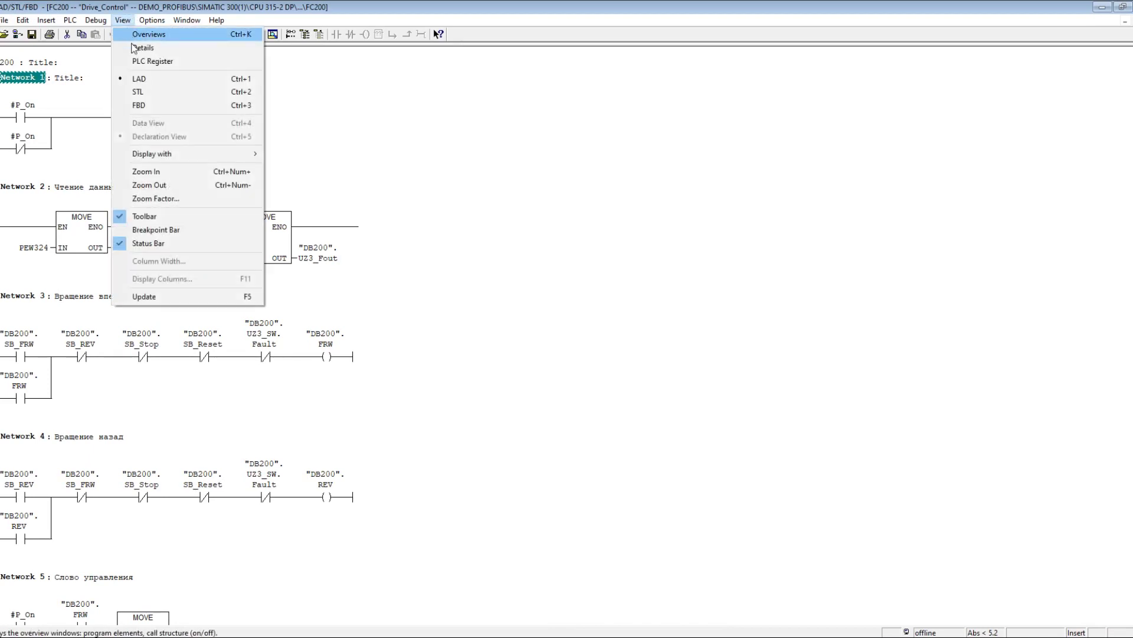
mouse_move(264, 161)
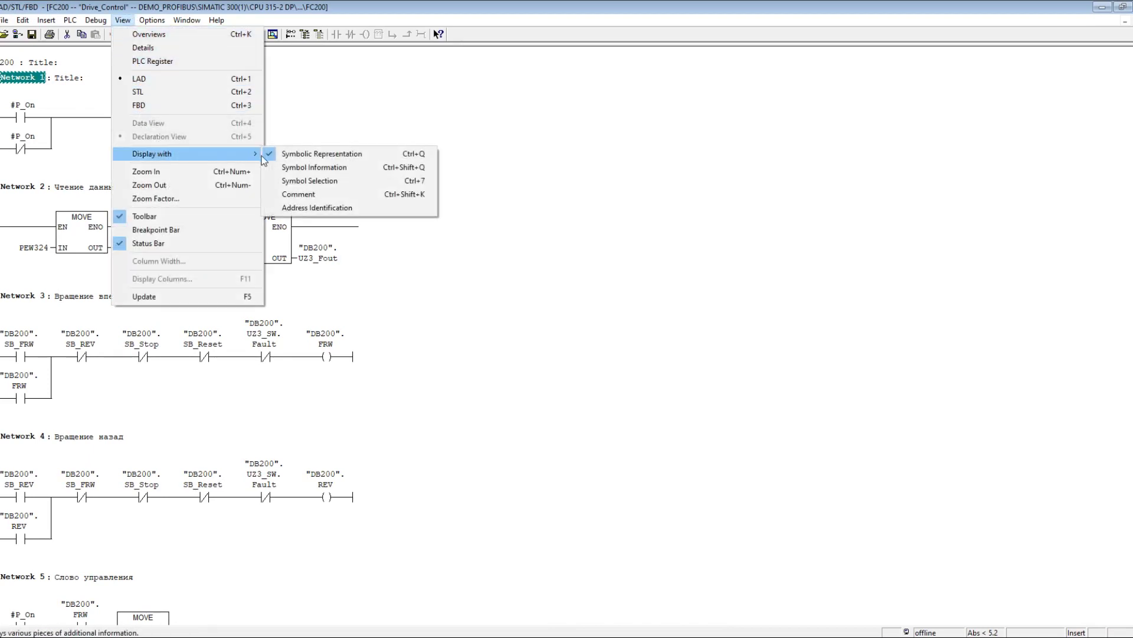
click(305, 194)
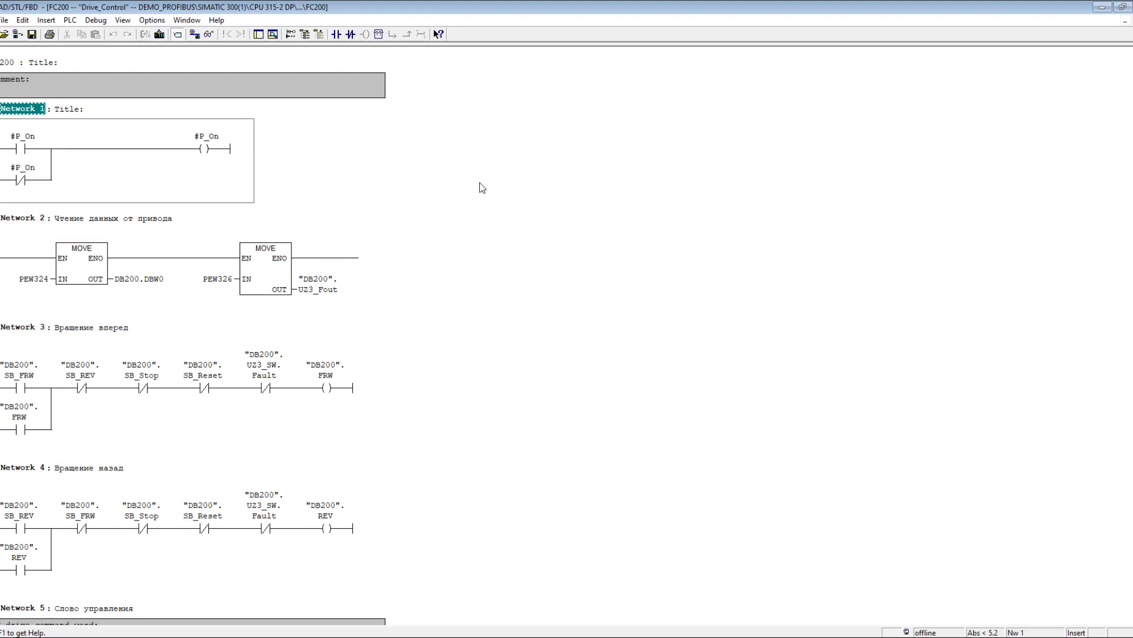
scroll(349, 176, down, 2)
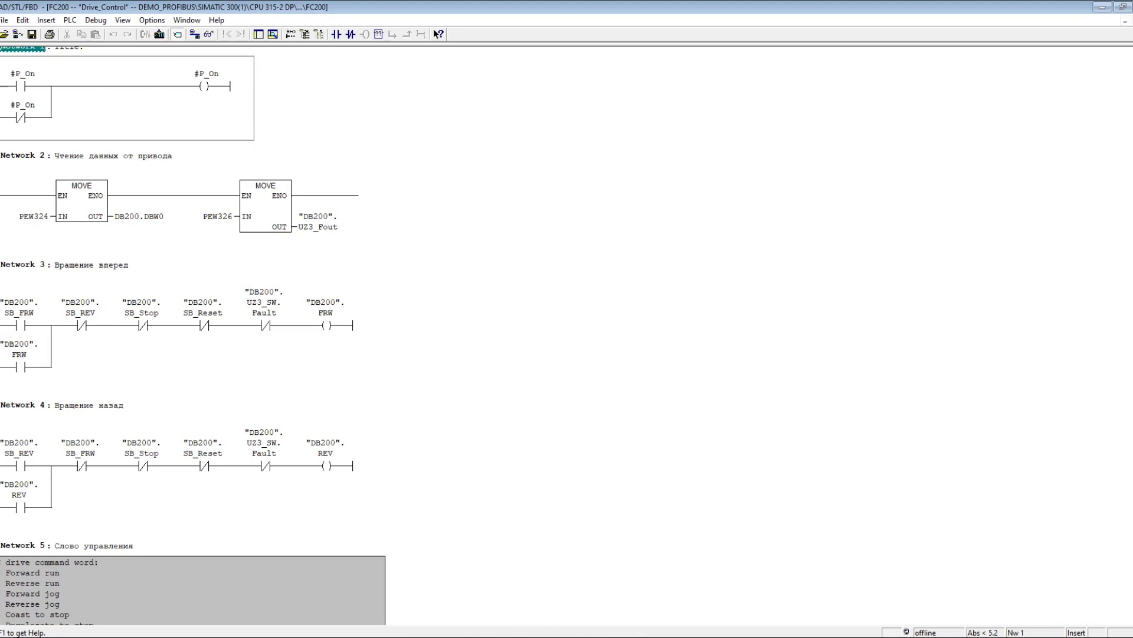
Step: Switch to SIMATIC Manager and open the hardware configuration of the SIMATIC 300(1) station in DEMO_PROFIBUS
key(alt+Tab)
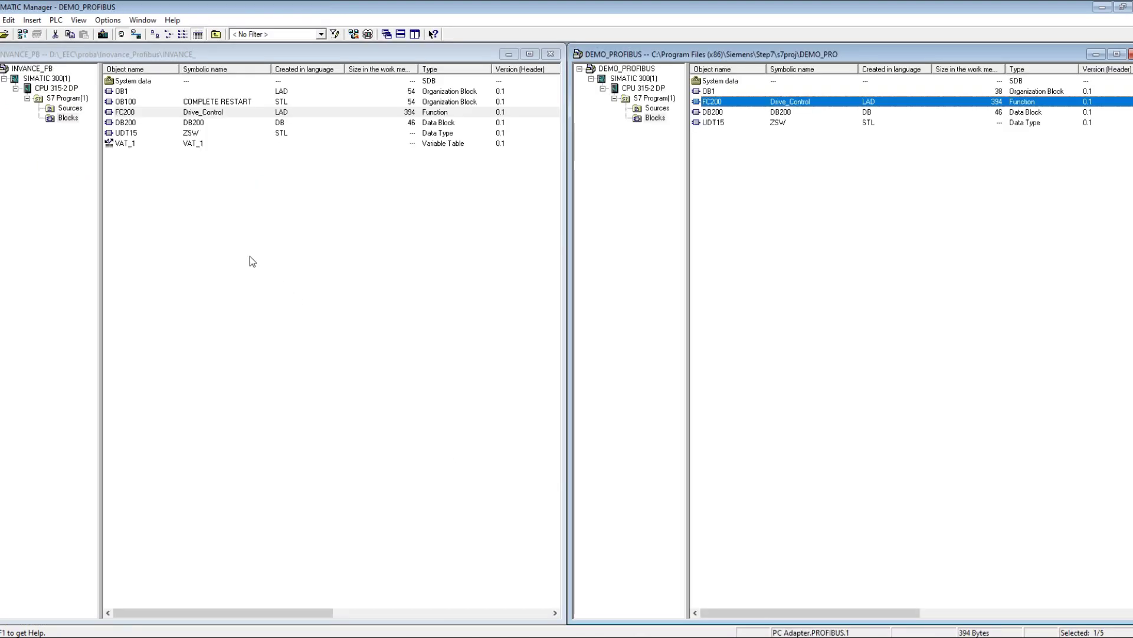
click(653, 78)
click(716, 81)
double_click(716, 81)
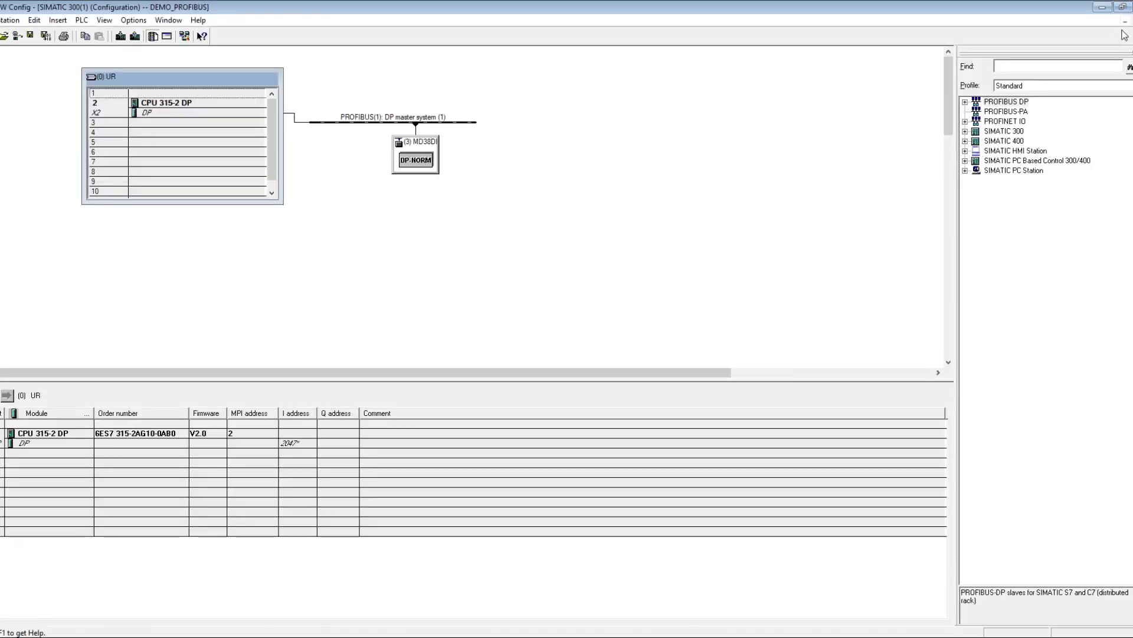
Step: Reduce the HW Config window, enlarge its module table and display the slots of the MD38DP2DCS slave
click(1122, 7)
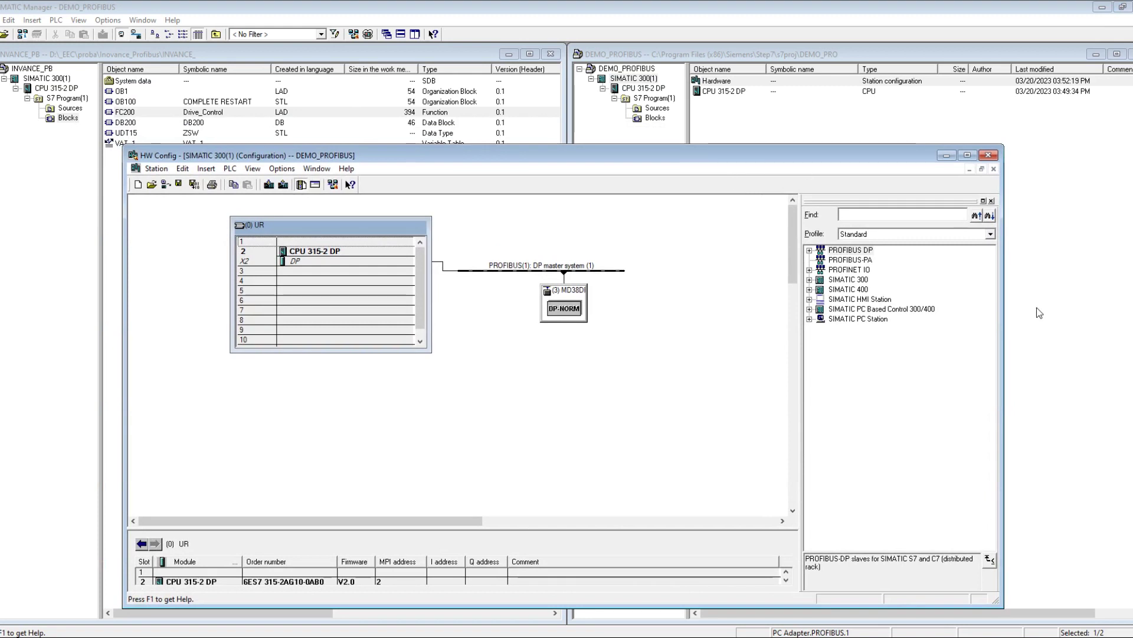
drag(1003, 316, 883, 310)
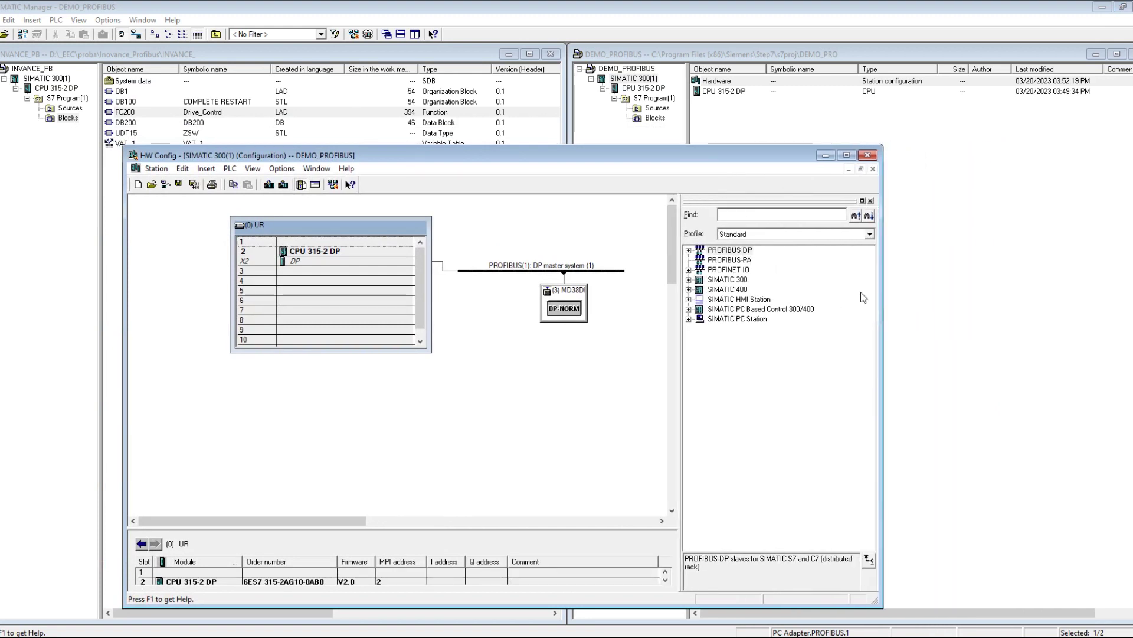
drag(764, 159, 792, 96)
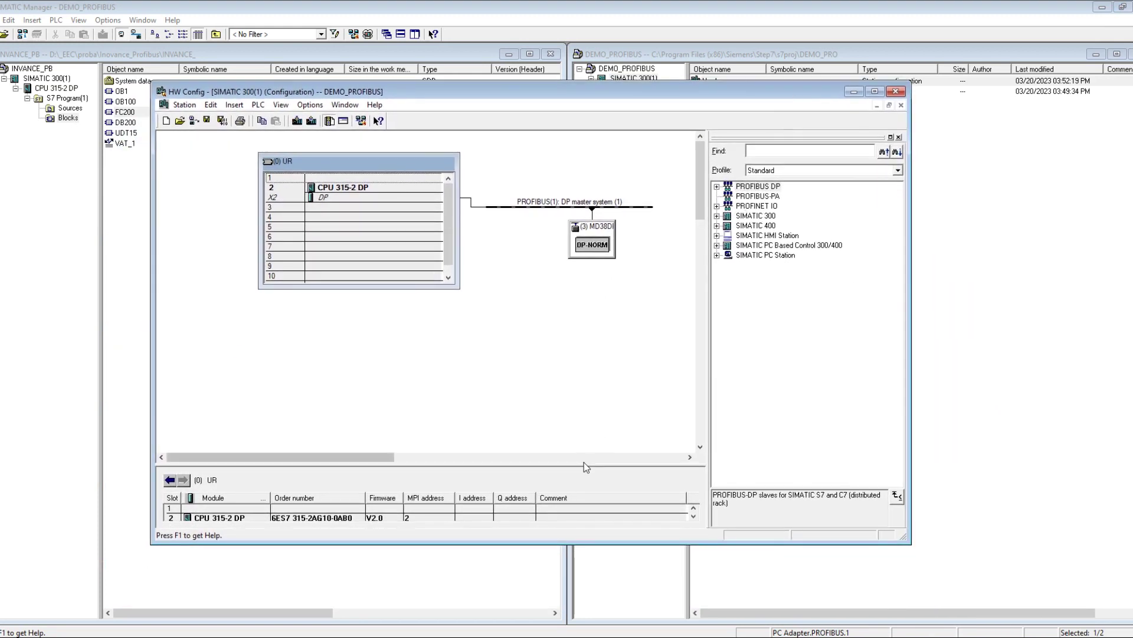
drag(582, 465, 593, 354)
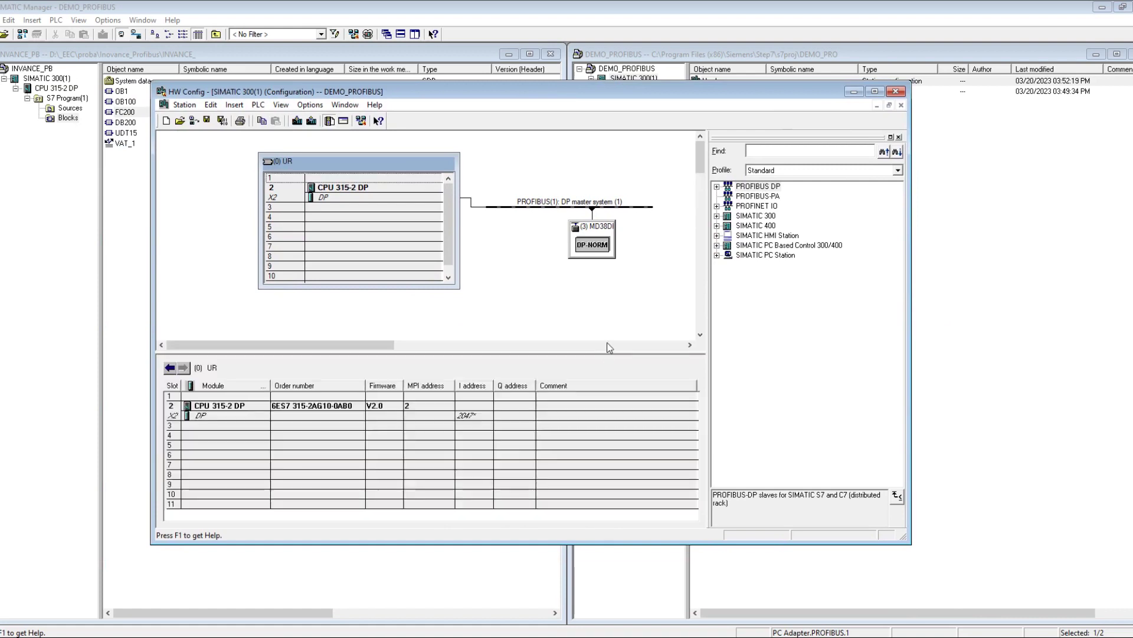
click(604, 251)
drag(653, 95, 872, 80)
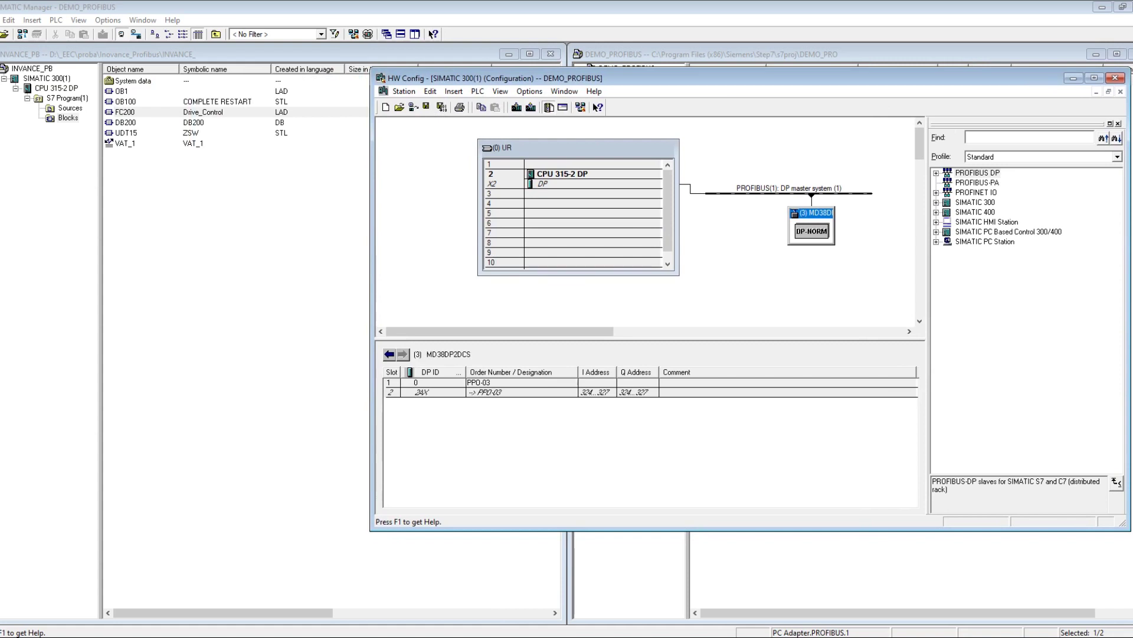
Step: Bring up the FC200 editor in a smaller window and place it side by side with HW Config
click(669, 636)
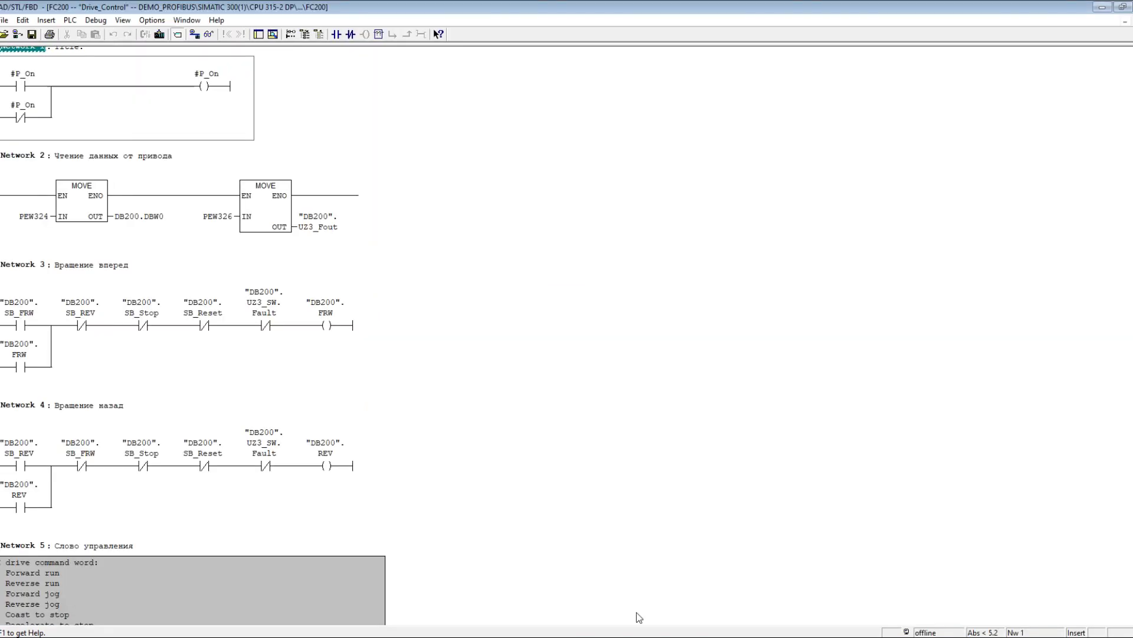
click(1122, 7)
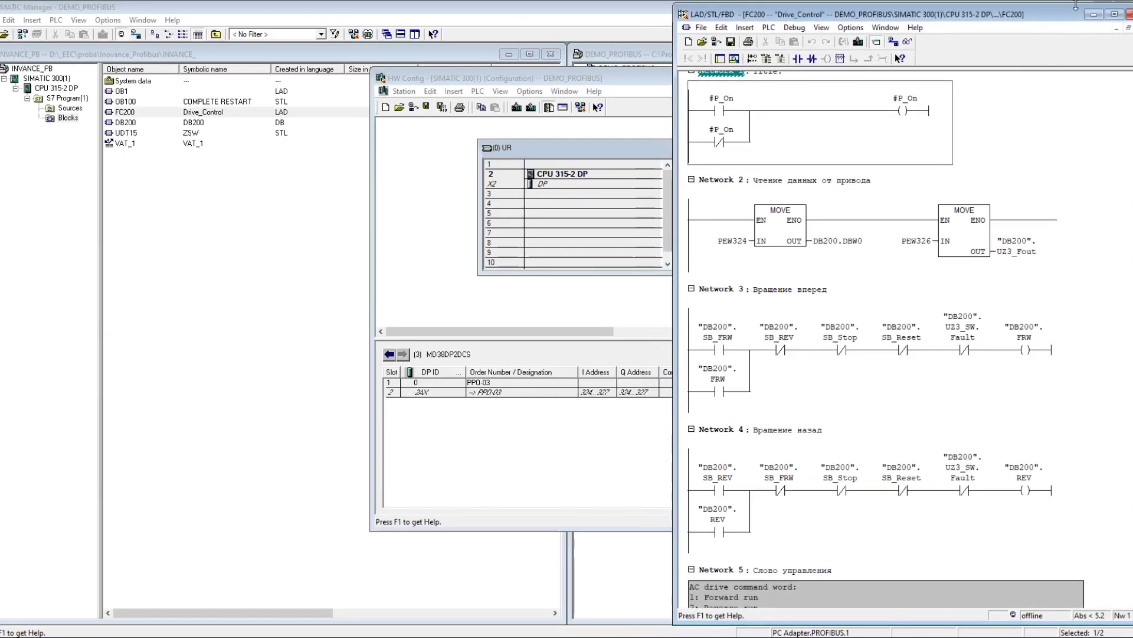
drag(1061, 8, 391, 22)
drag(648, 81, 758, 27)
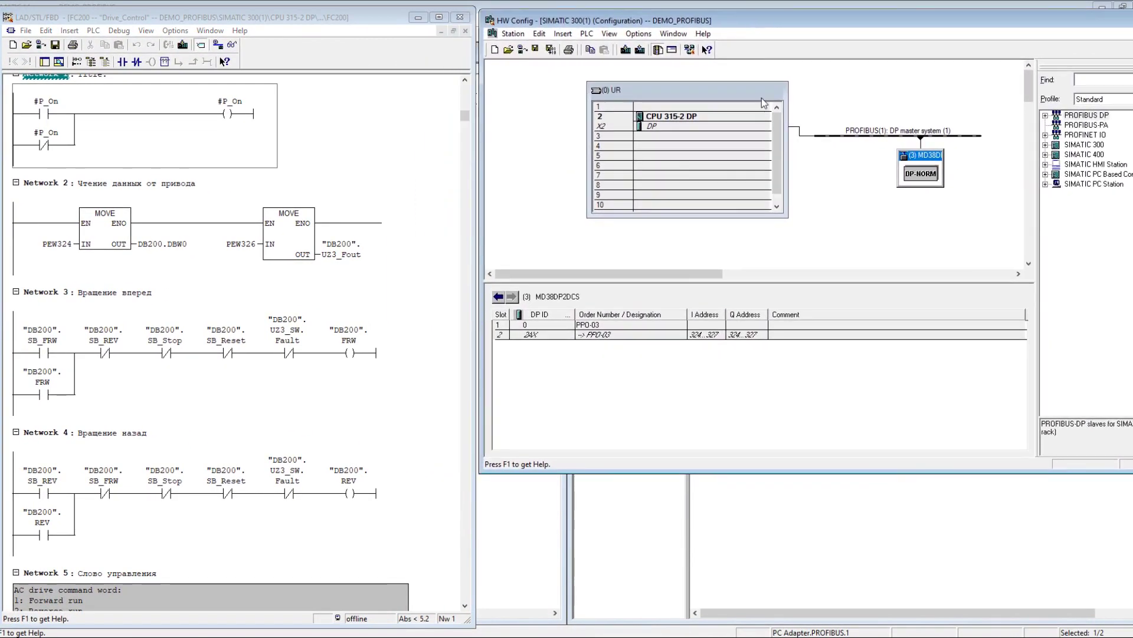
Step: Compare the drive's PPO-03 input and output addresses with the addresses used by the MOVE blocks in Networks 2 and 7 of FC200
click(702, 336)
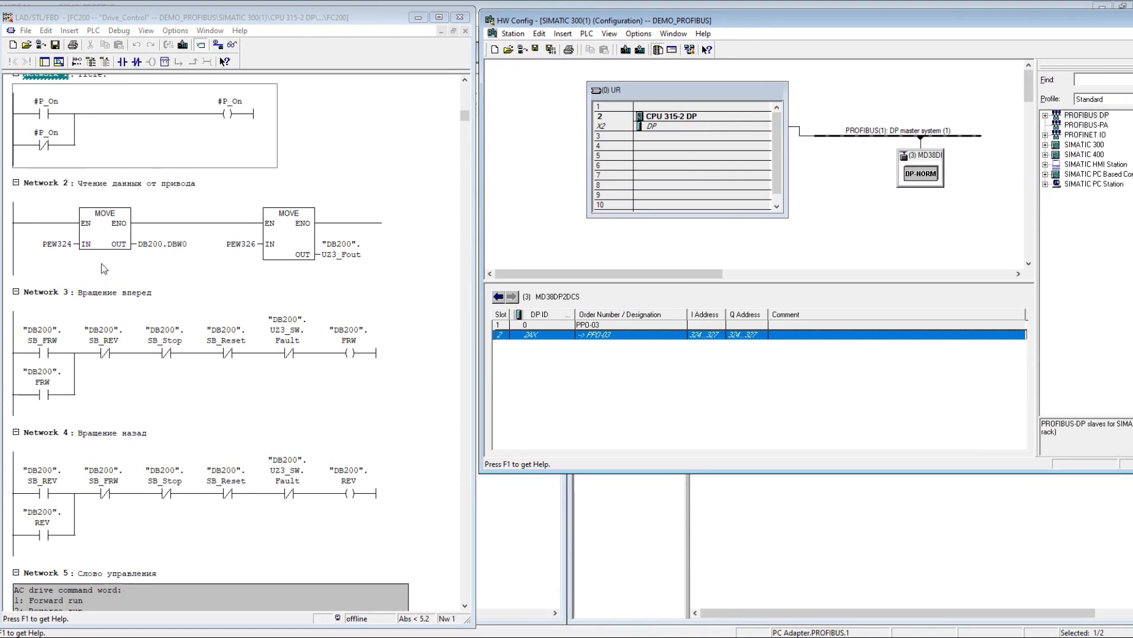
click(98, 247)
click(293, 245)
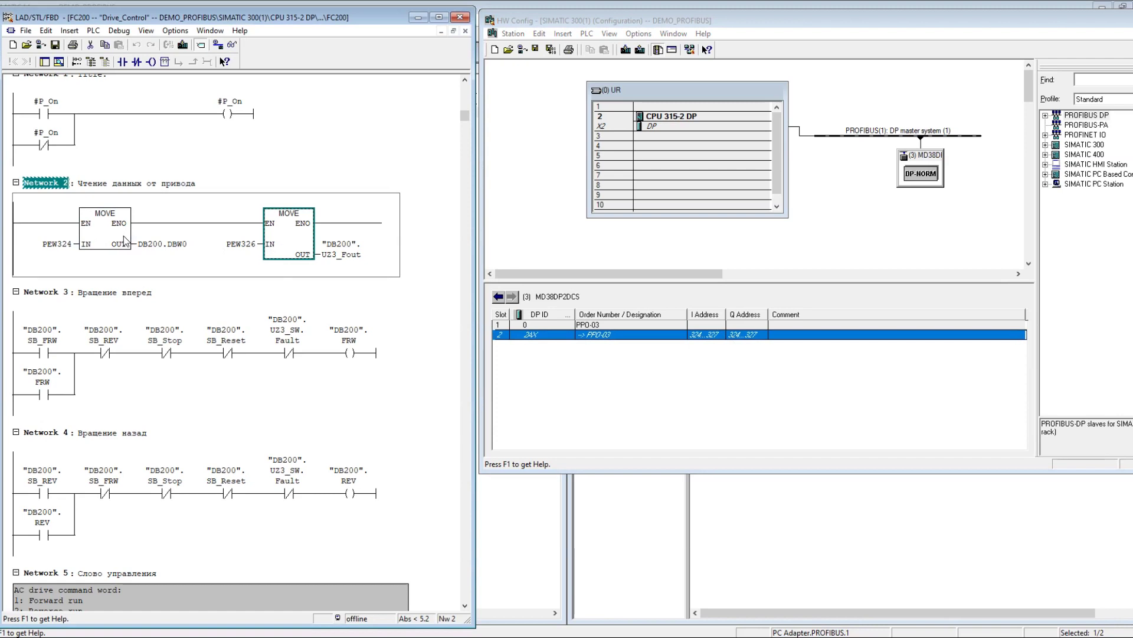
scroll(213, 276, down, 12)
scroll(213, 276, down, 12)
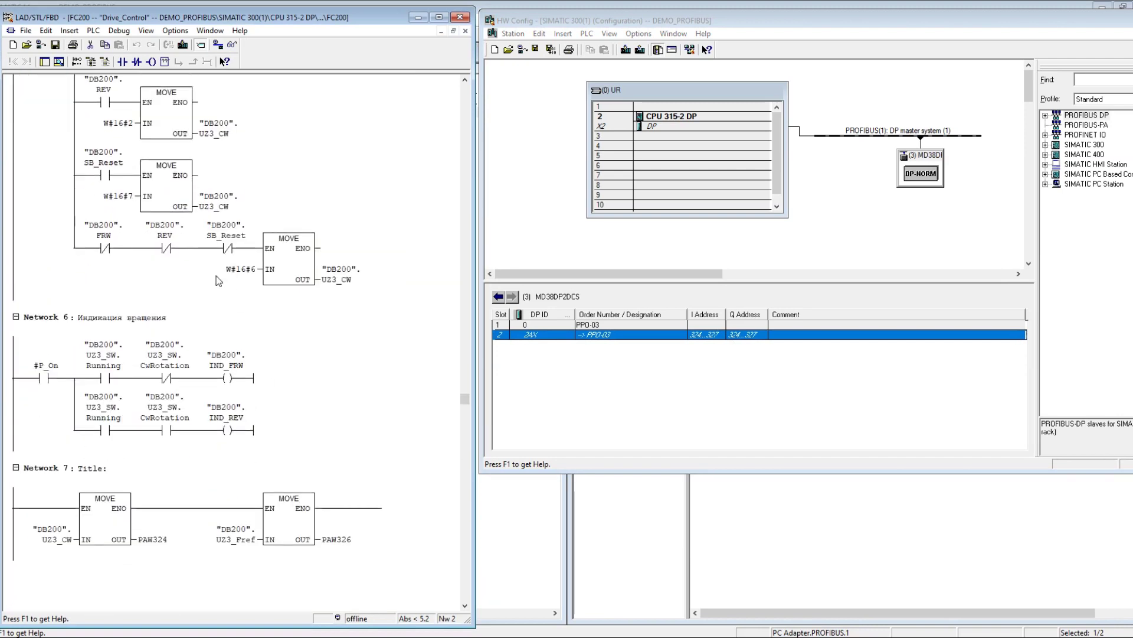
click(117, 392)
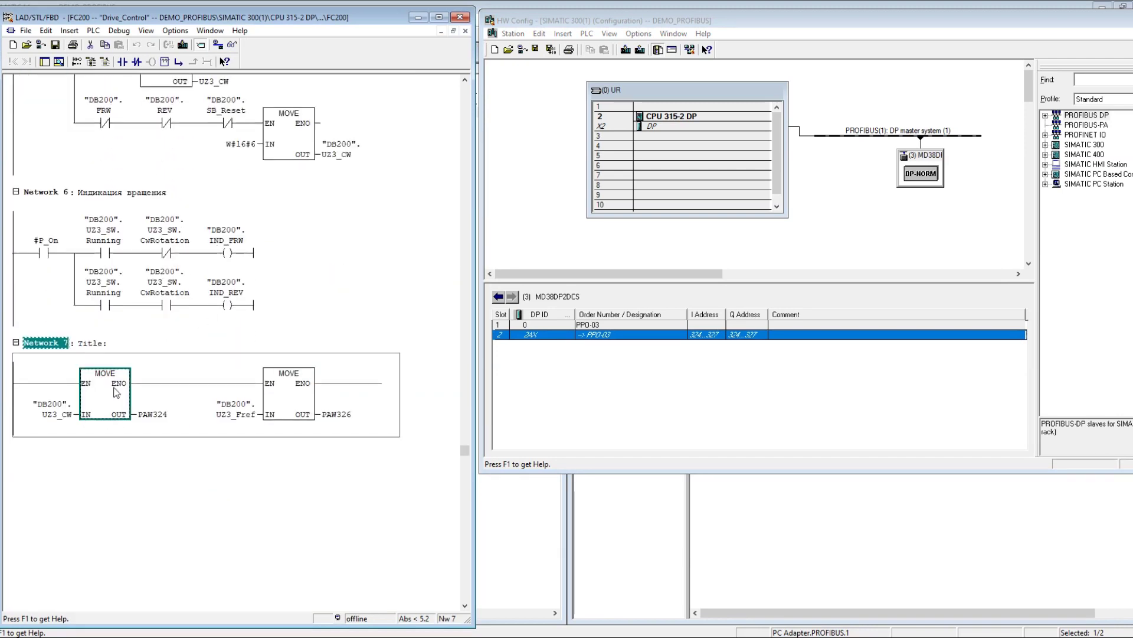
click(301, 395)
click(122, 399)
Step: Title Network 7 of FC200 "Запись данных в привод" and save the block
click(97, 343)
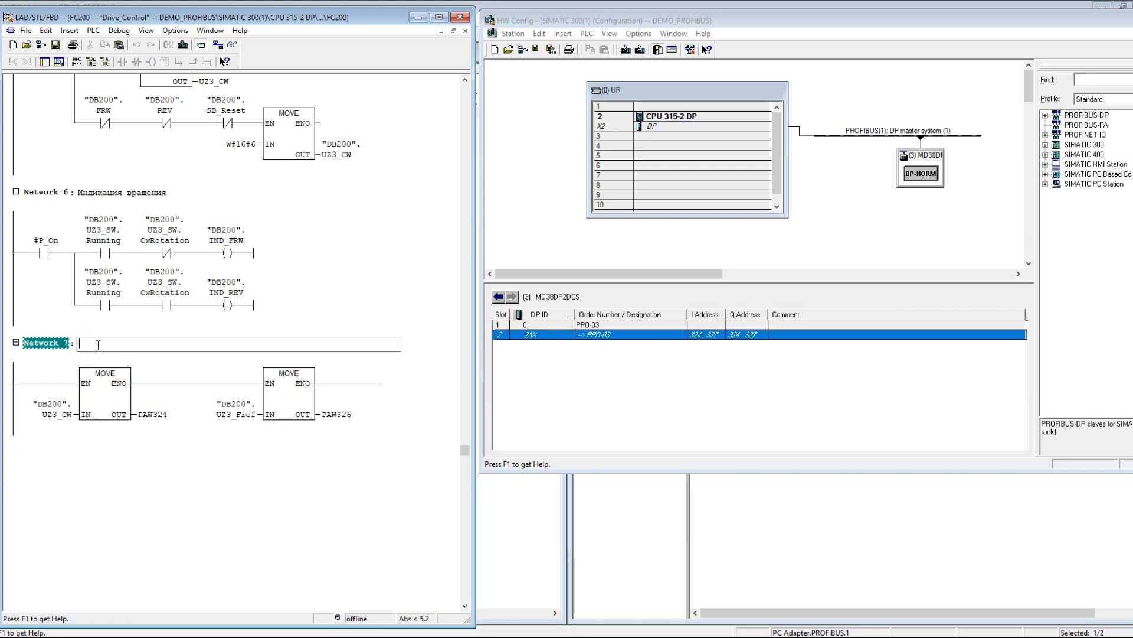
text(Запись)
click(101, 345)
key(BackSpace)
click(162, 347)
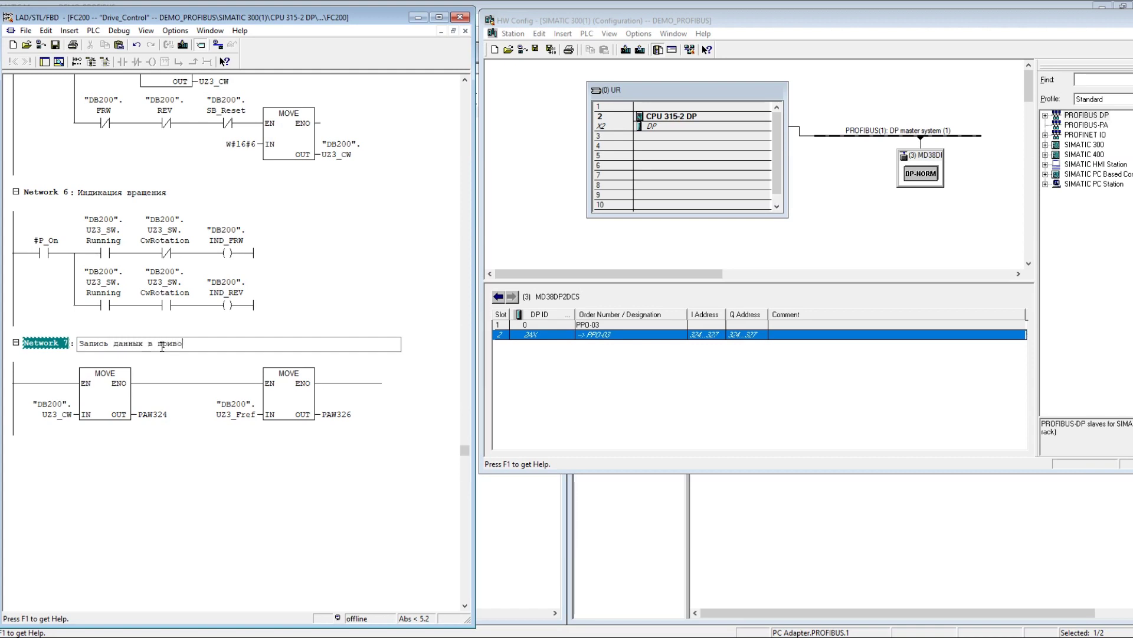
click(245, 452)
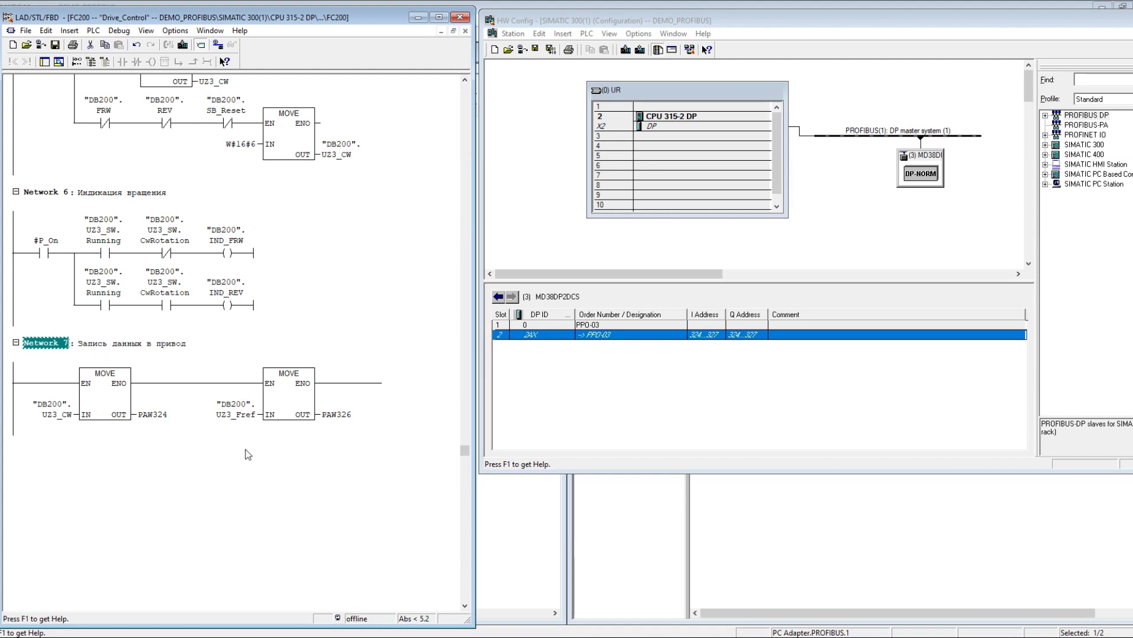
click(54, 45)
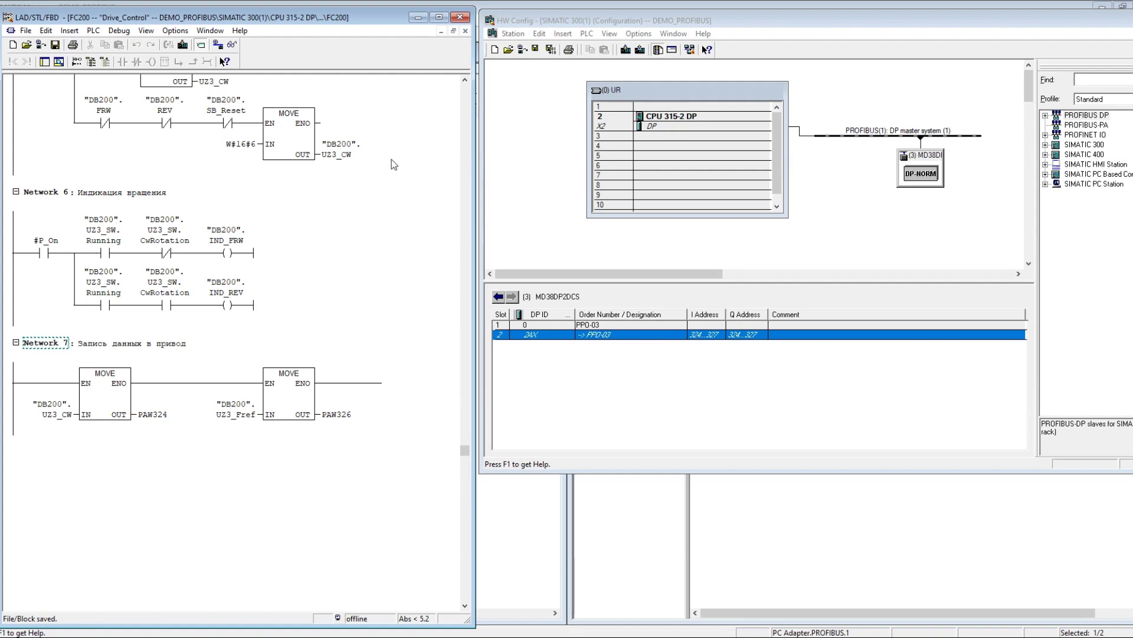
Step: Open OB1 from the project's blocks, accepting STL as its creation language, and switch the block to LAD representation
click(60, 98)
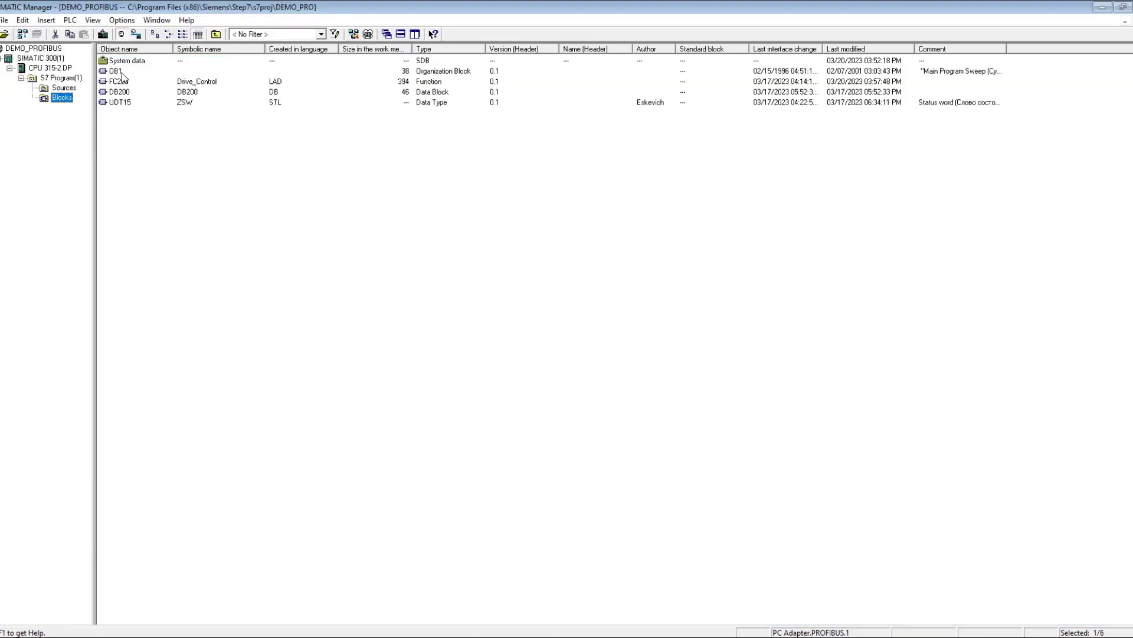
click(121, 72)
key(alt+Return)
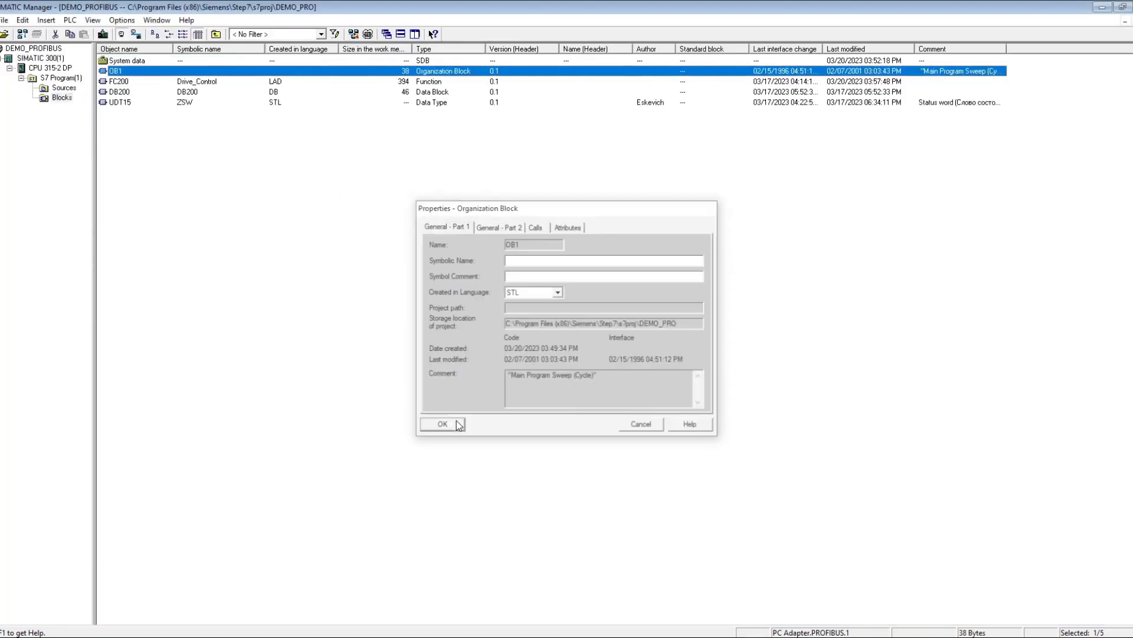
click(456, 421)
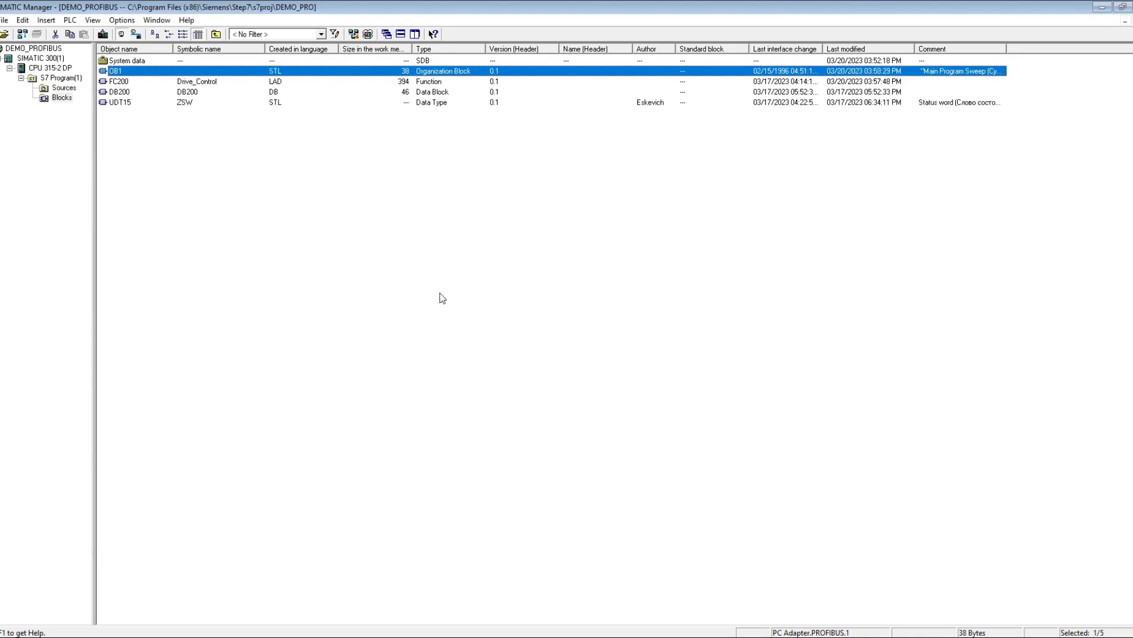
double_click(169, 71)
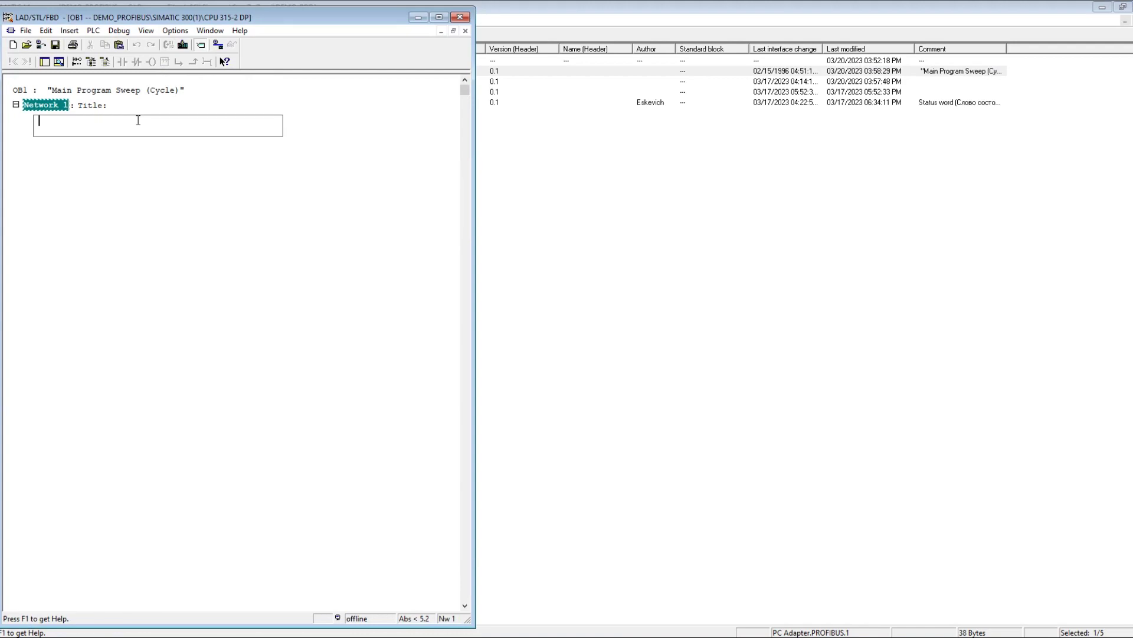
click(145, 31)
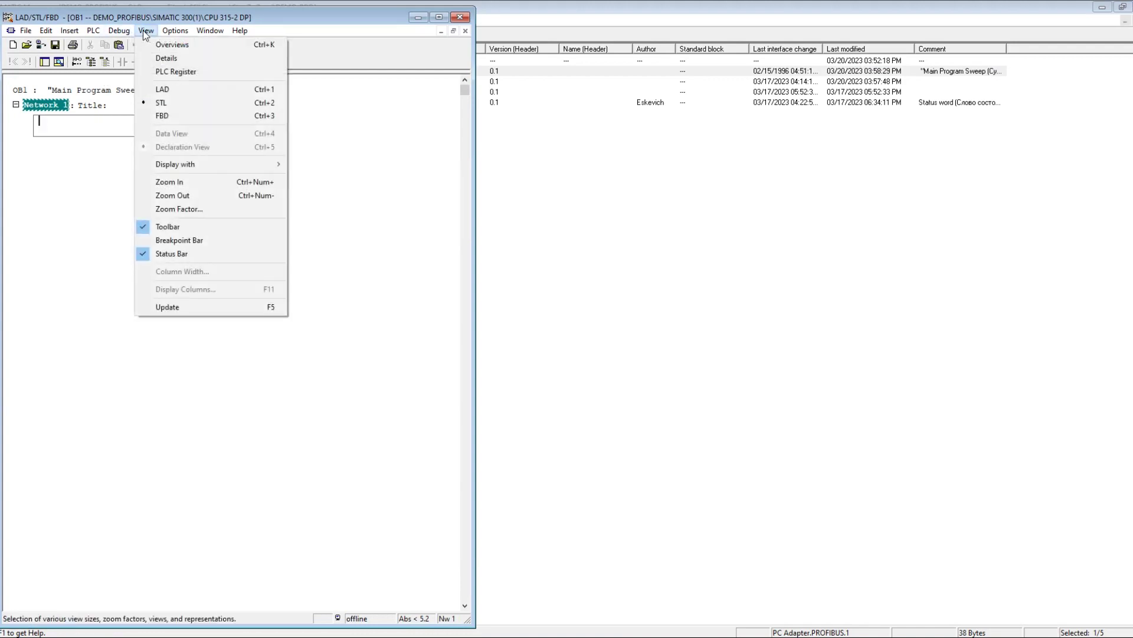
click(168, 91)
Step: Insert a call of FC200 in Network 1 of OB1, then save and close the block
click(131, 144)
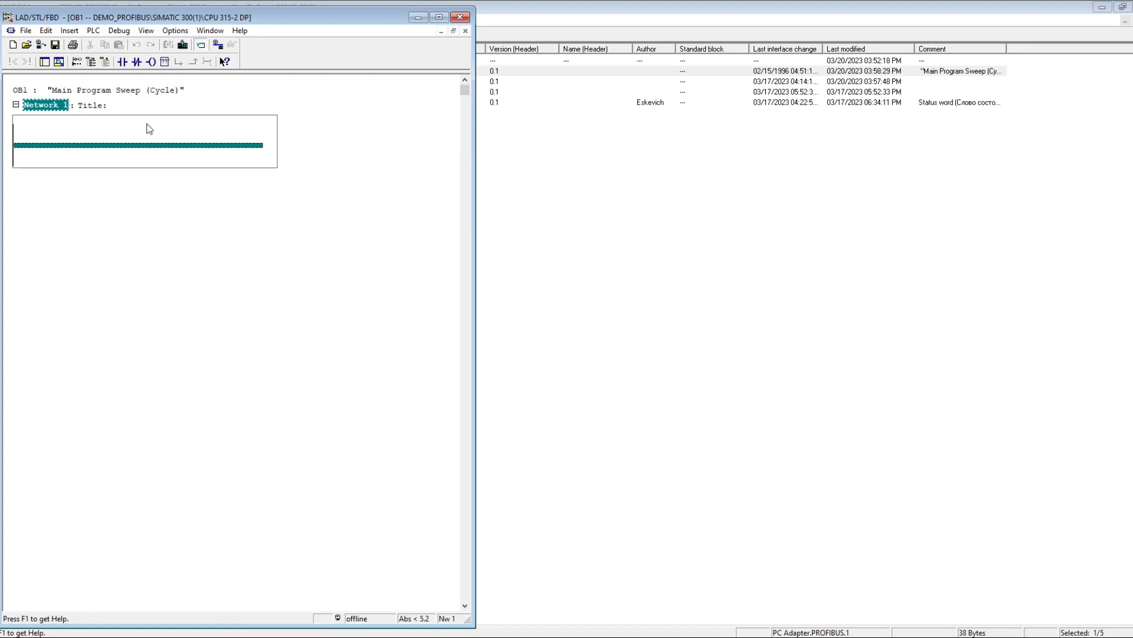
click(165, 61)
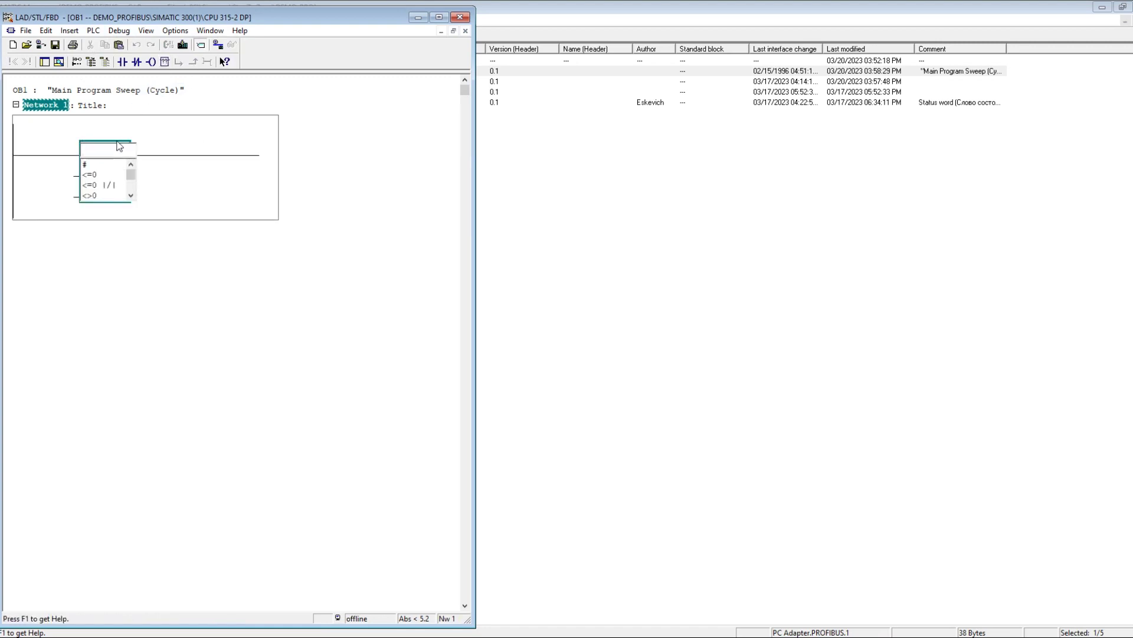
text(ac2)
text(fc200)
key(Return)
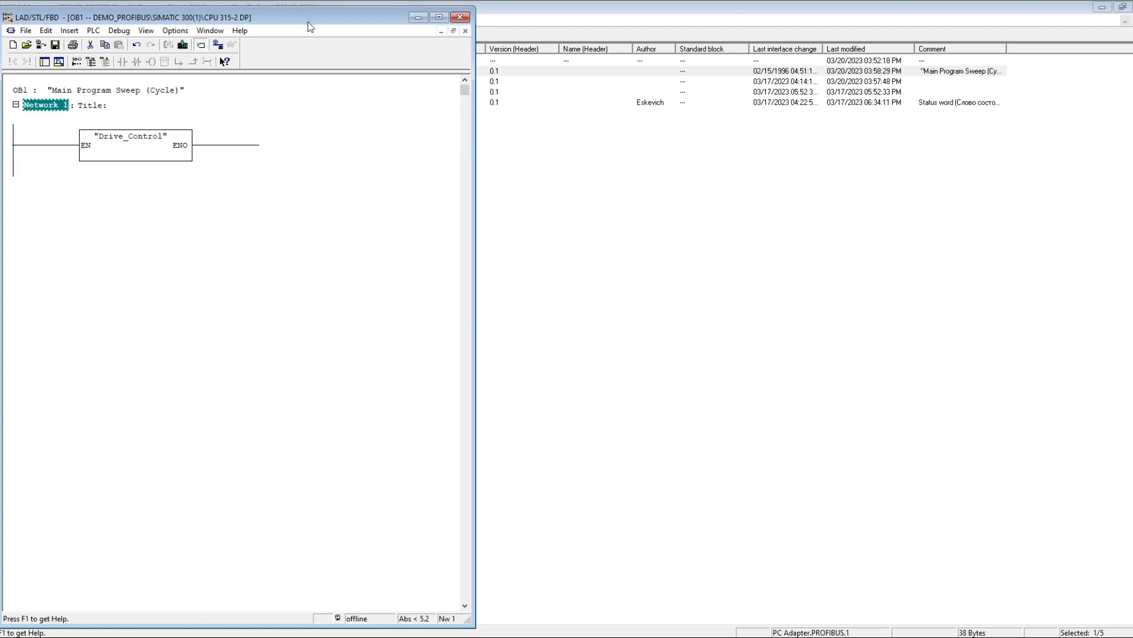
click(55, 45)
click(461, 17)
Step: Insert a new variable table named VAT_1 into the DEMO_PROFIBUS blocks
right_click(841, 238)
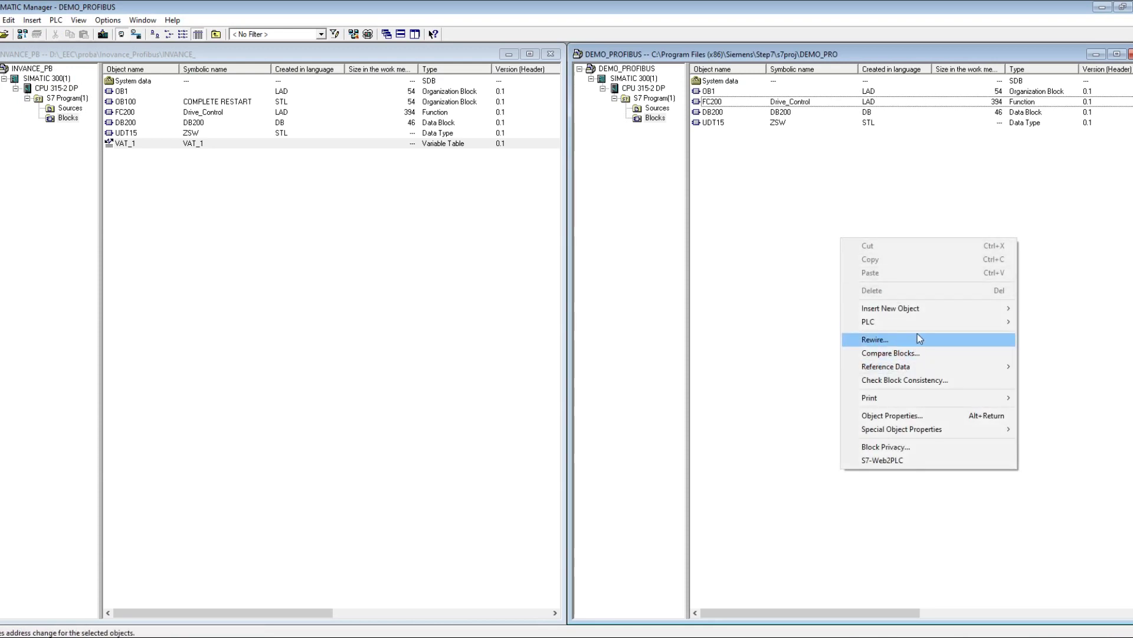
mouse_move(921, 309)
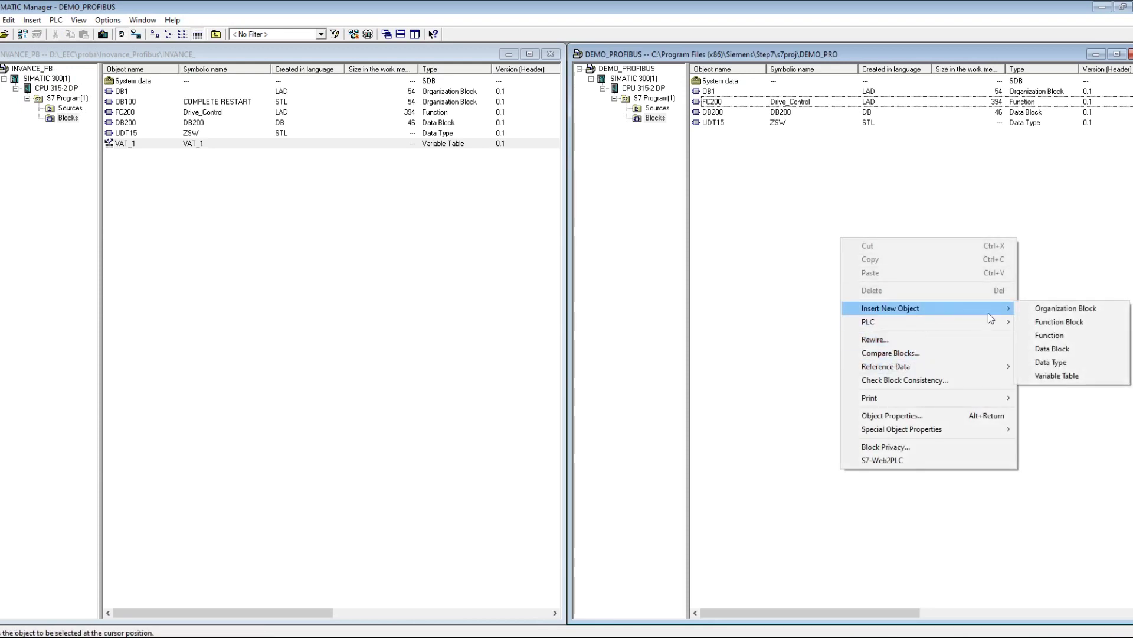
click(1053, 375)
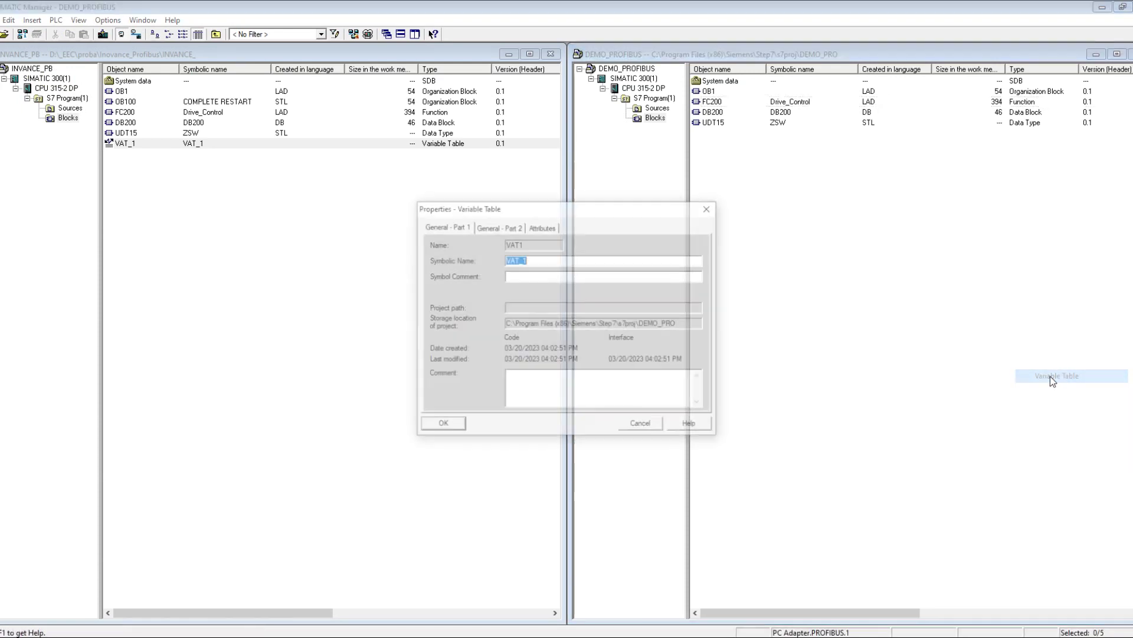
click(442, 425)
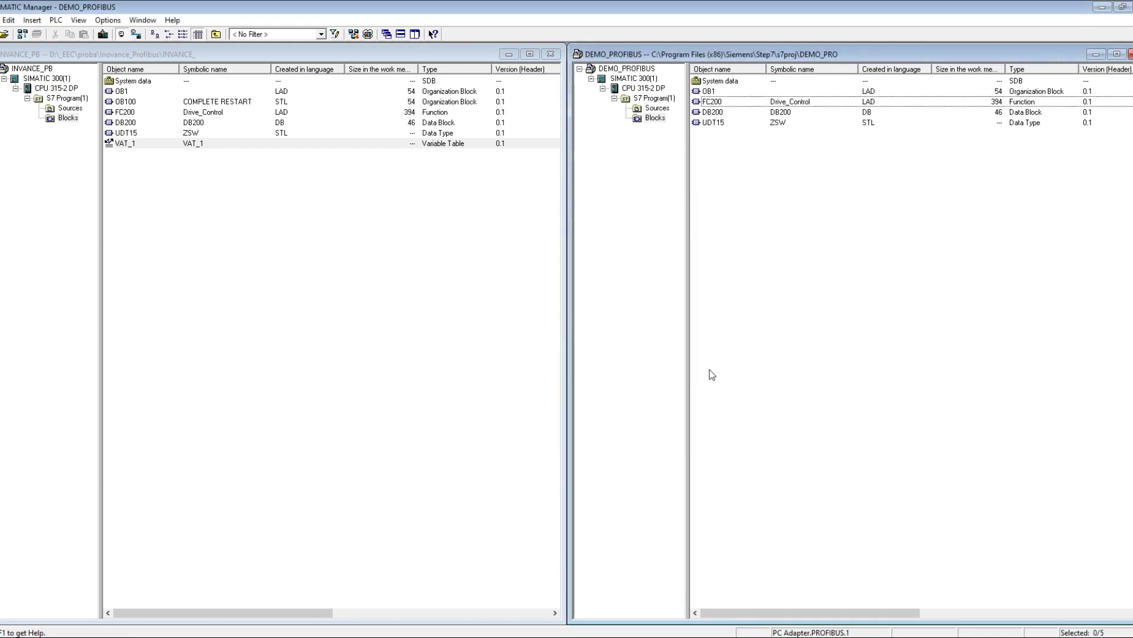
Step: Open the new VAT_1 table, add address PEW 324 and set its display format to binary
double_click(754, 136)
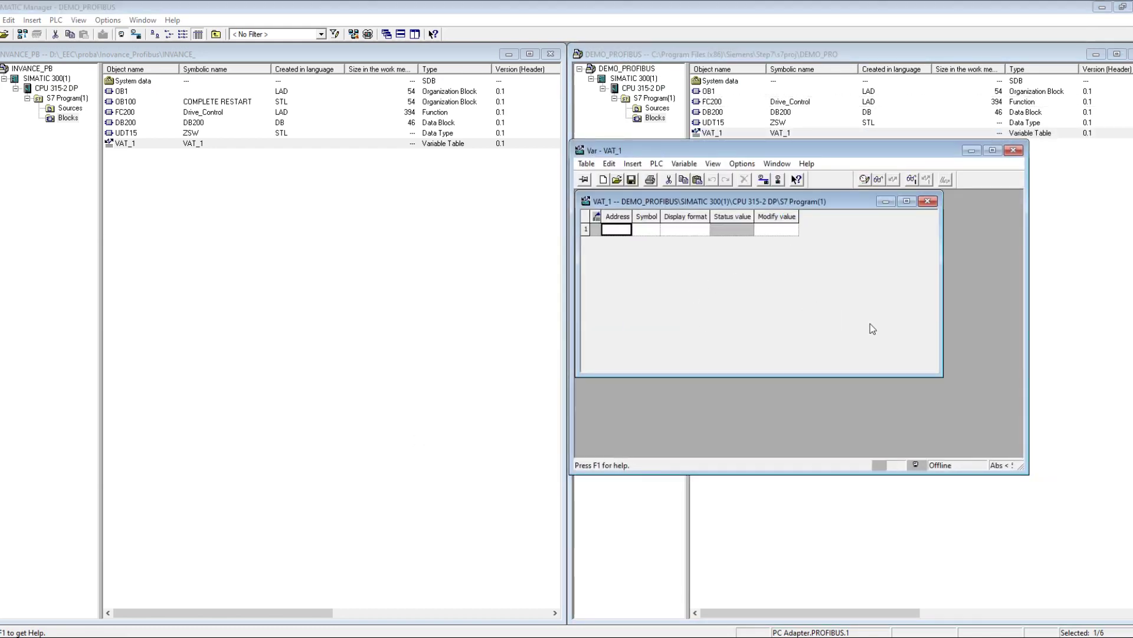
text(D)
text(24)
key(Return)
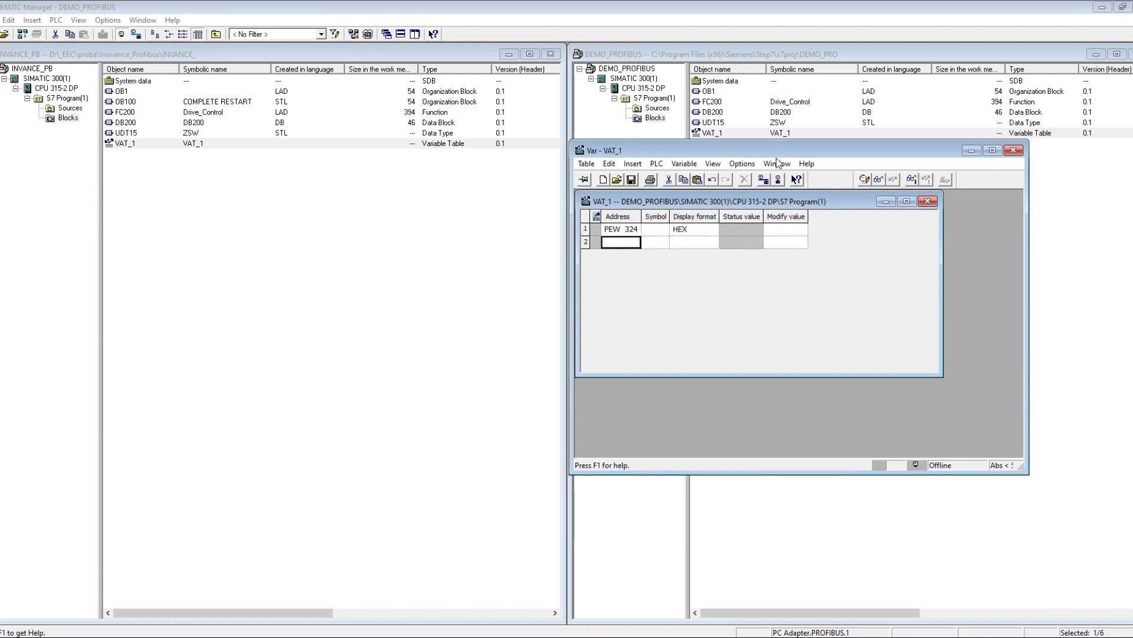
double_click(781, 203)
right_click(703, 212)
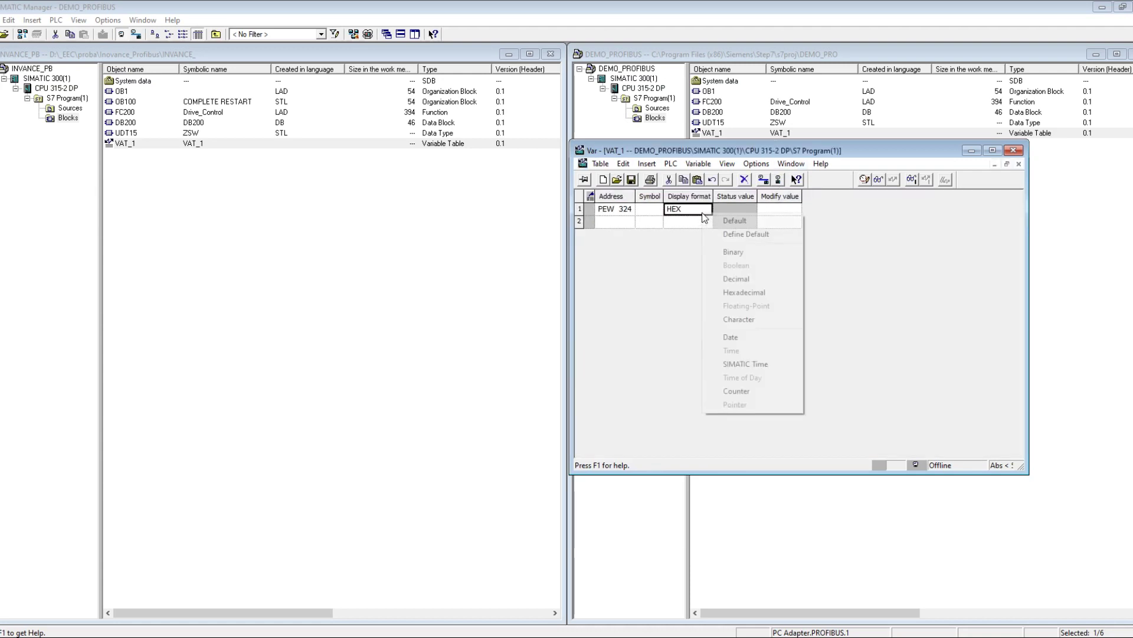
click(767, 254)
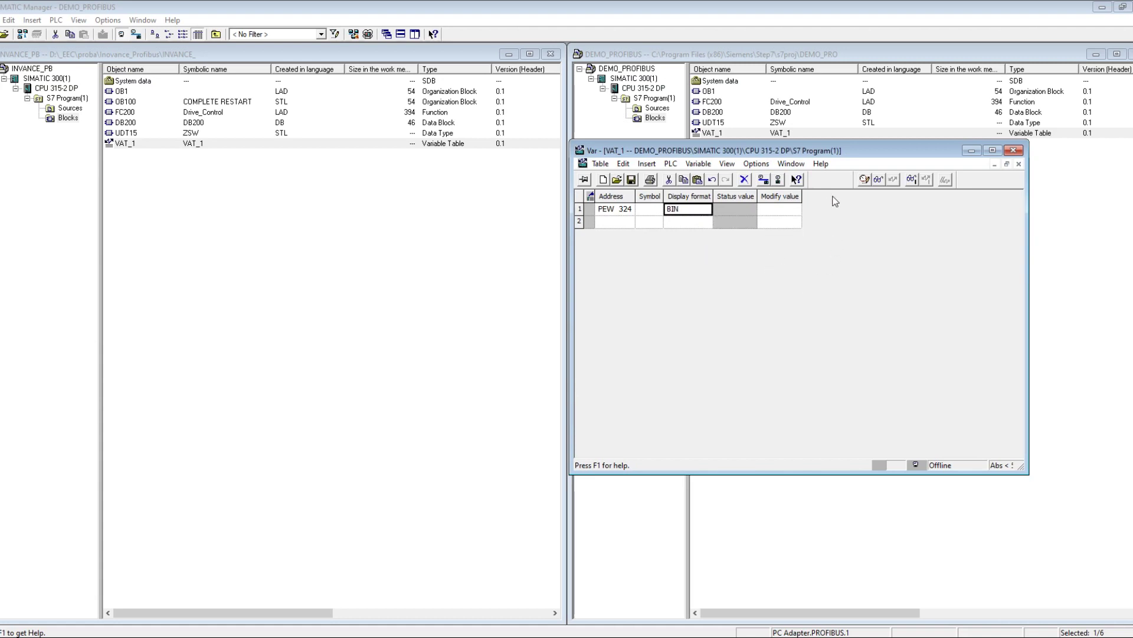
Step: Monitor PEW 324 online and close the variable table without saving it
click(878, 180)
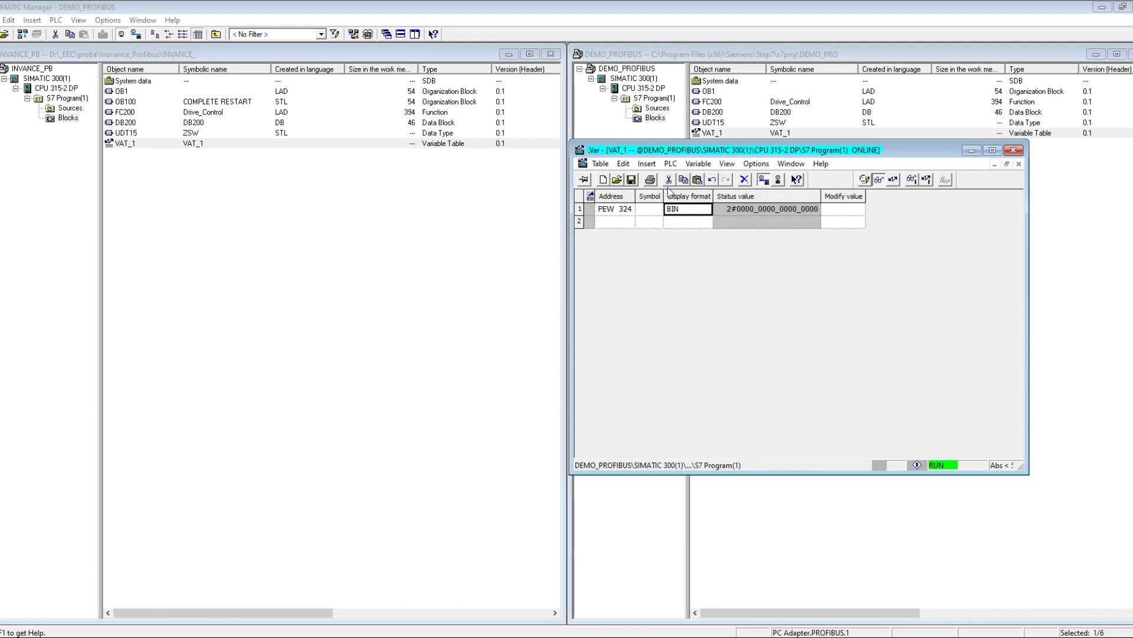
click(1014, 150)
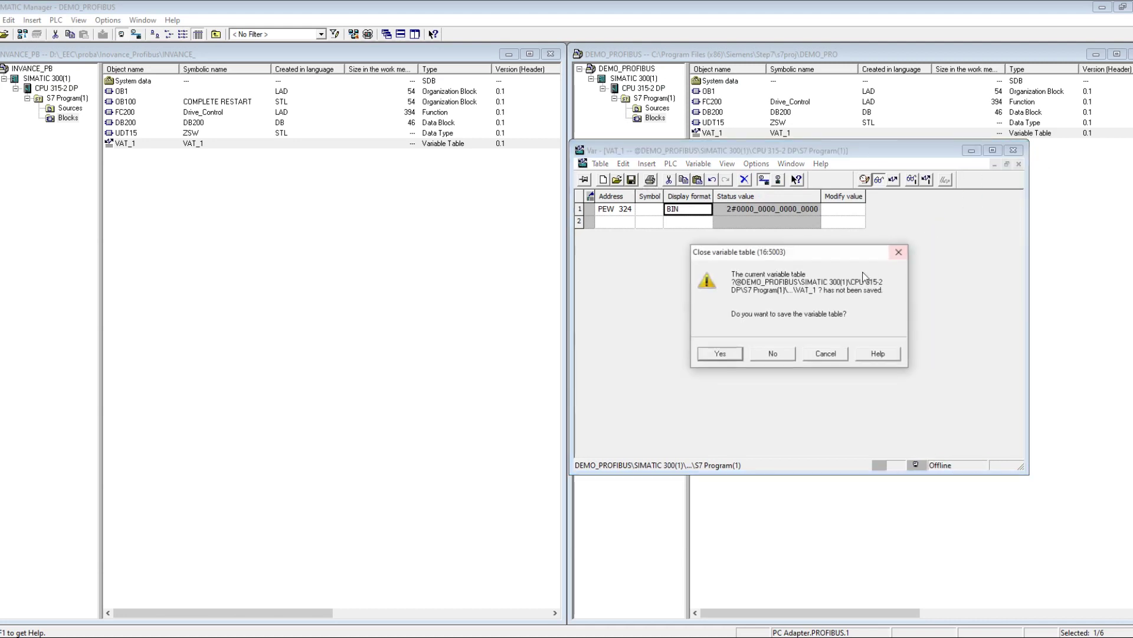
click(784, 353)
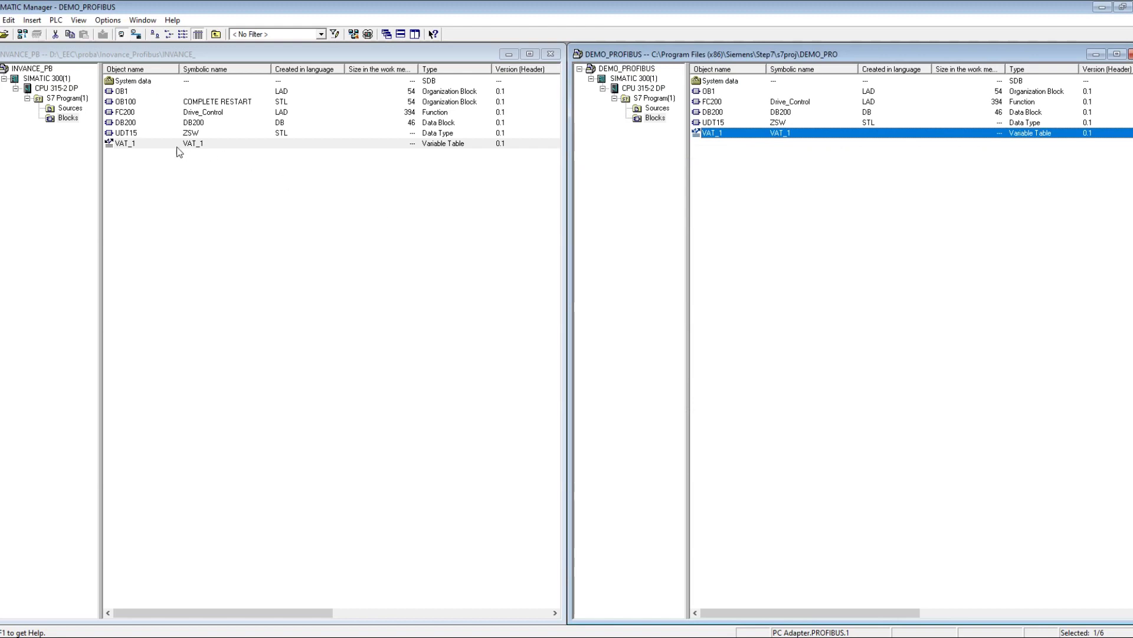
Step: Try to copy the VAT_1 table from INVANCE_PB into DEMO_PROFIBUS, declining to overwrite the existing table
click(146, 145)
click(258, 172)
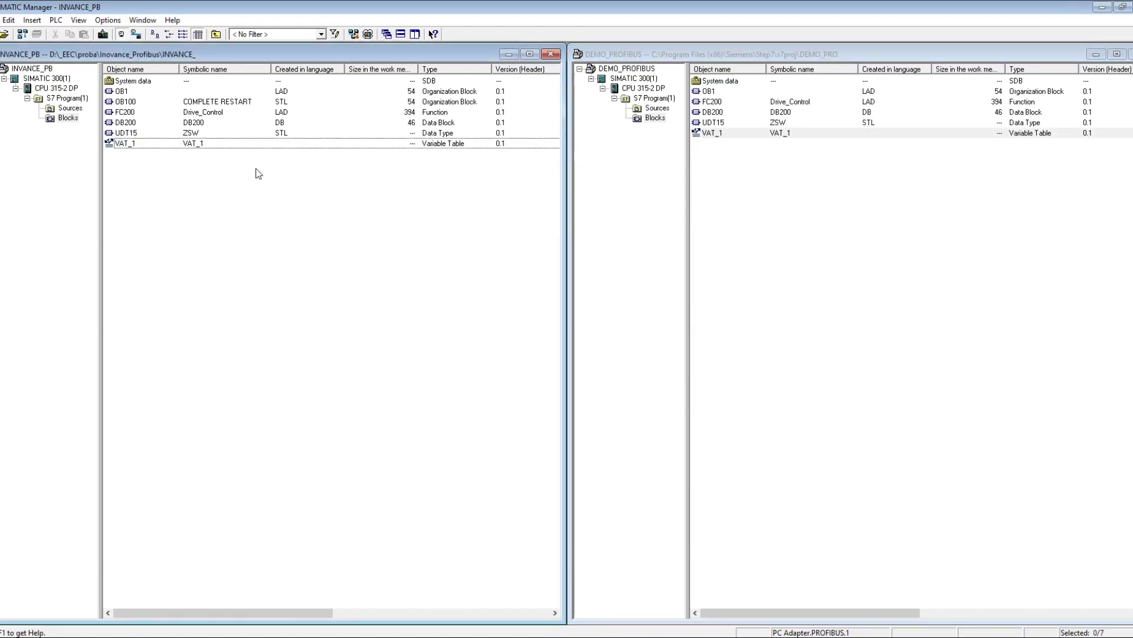
drag(111, 143, 810, 258)
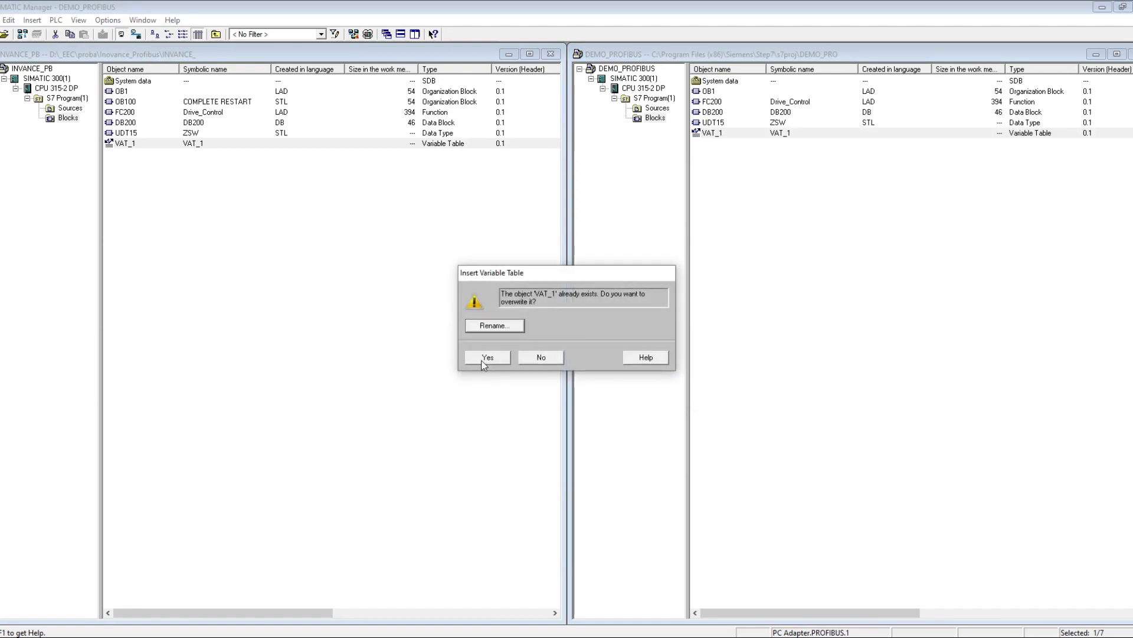
click(537, 359)
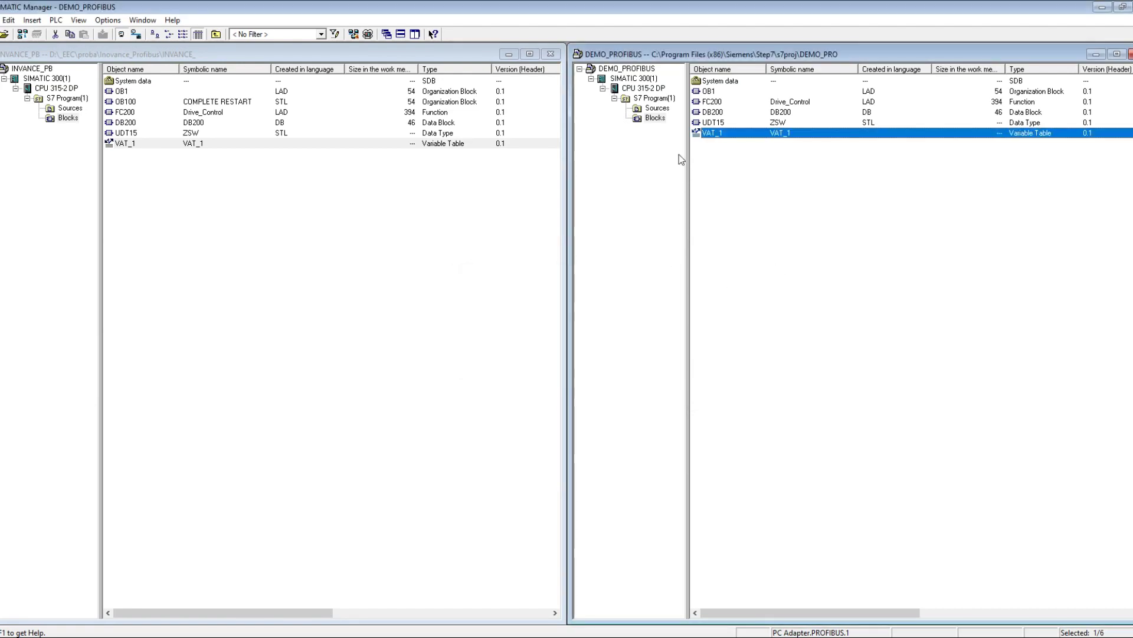
Step: Delete VAT_1 from DEMO_PROFIBUS and copy the VAT_1 table from INVANCE_PB in its place
right_click(712, 136)
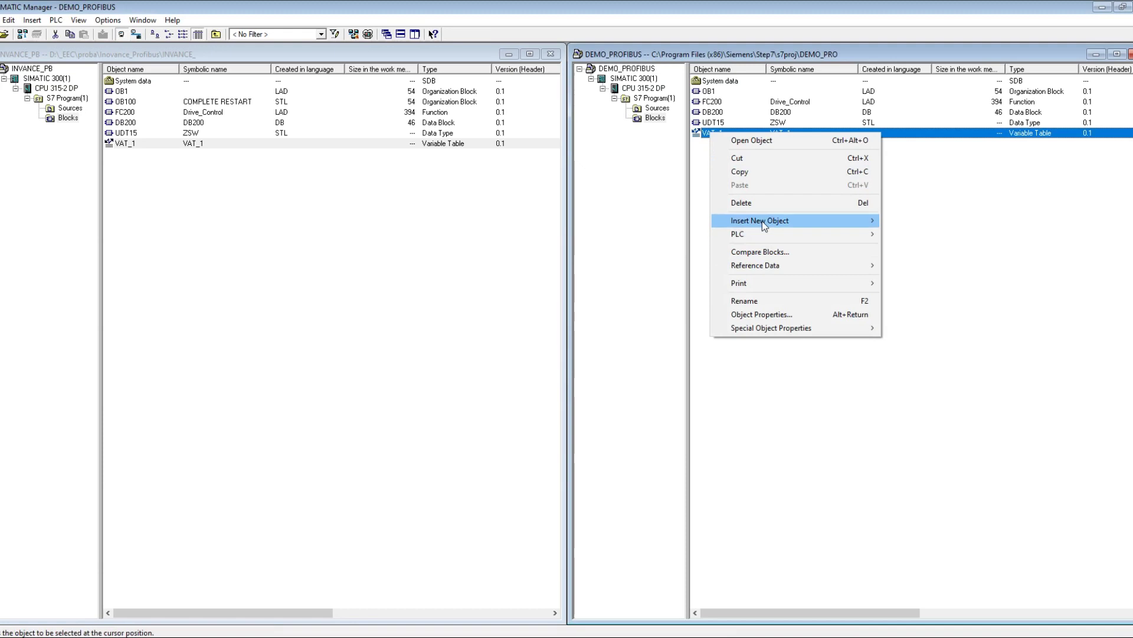
click(762, 203)
click(474, 367)
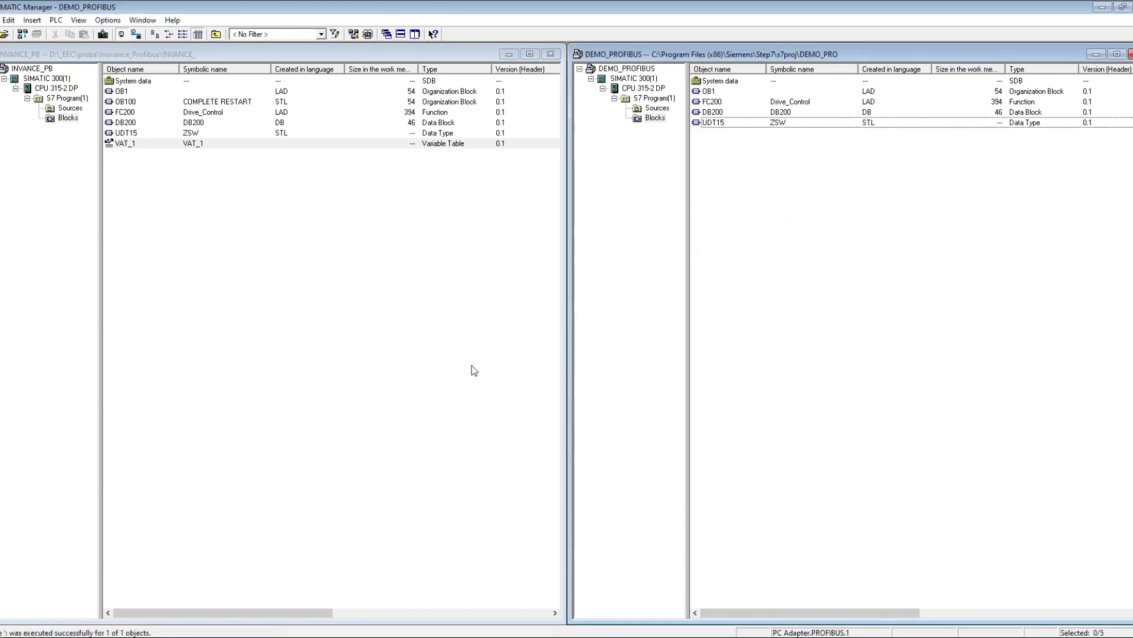
click(116, 145)
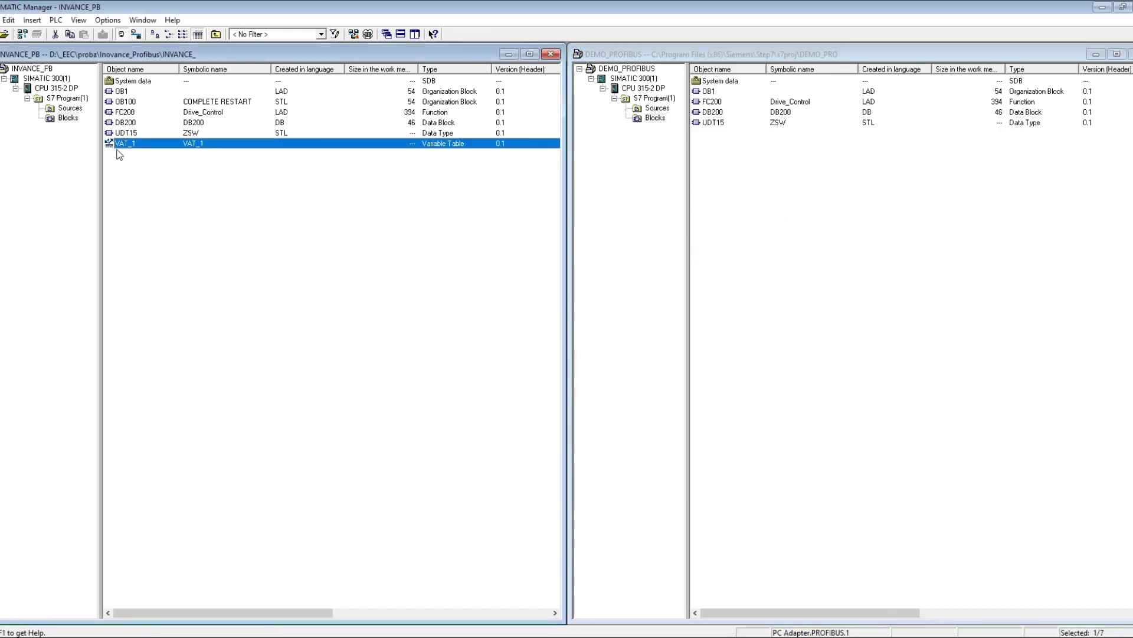
drag(253, 206, 837, 244)
Step: Open the copied VAT_1 table, maximize it within its repositioned window and start monitoring its variables online
double_click(719, 134)
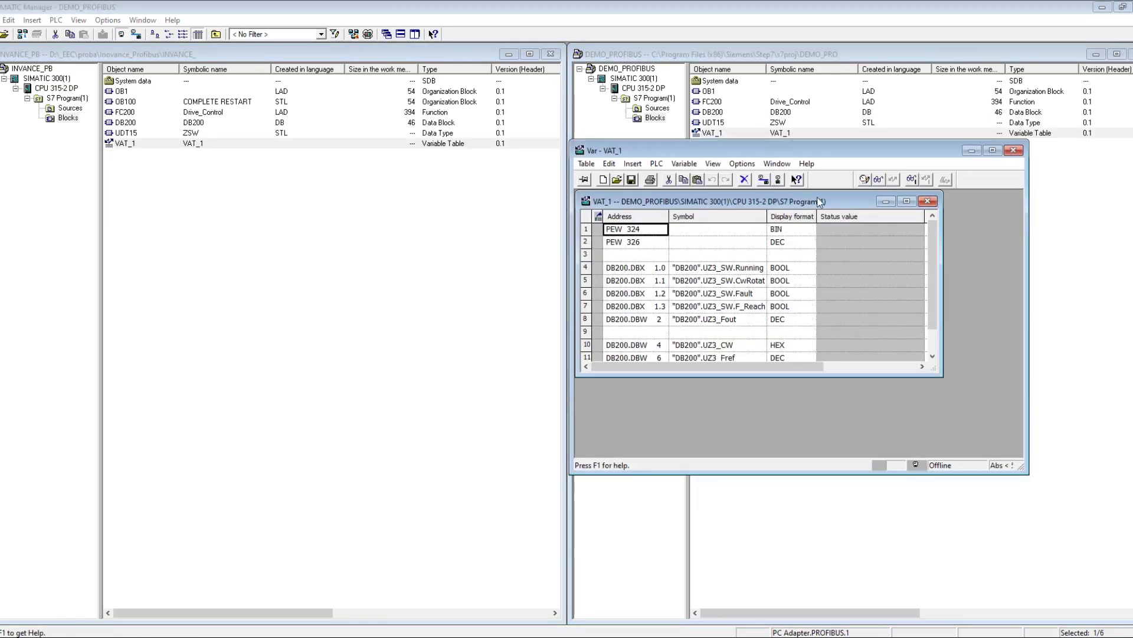
double_click(819, 201)
drag(902, 155, 690, 132)
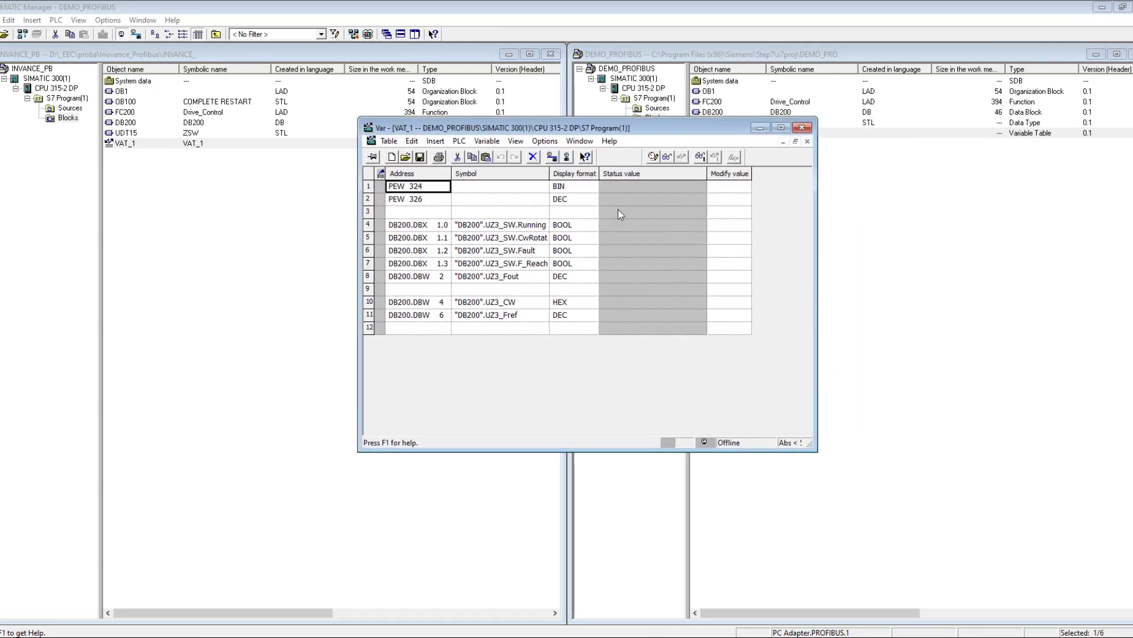
click(669, 157)
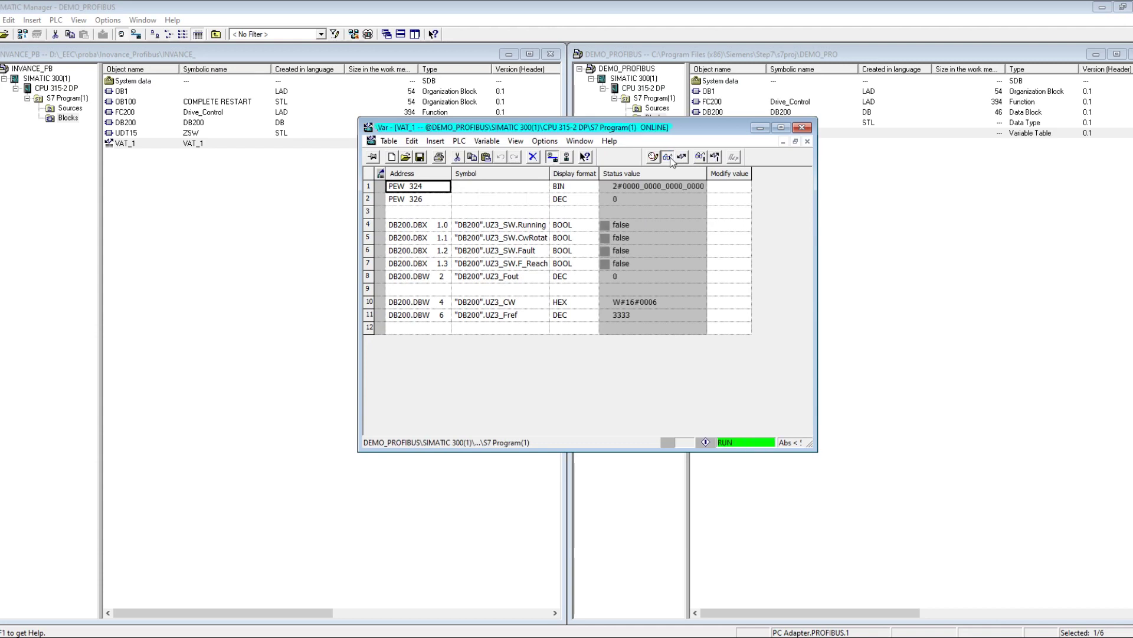
Step: Set the modify value of "DB200".UZ3_Fref to 5000 and write it to the PLC
click(629, 320)
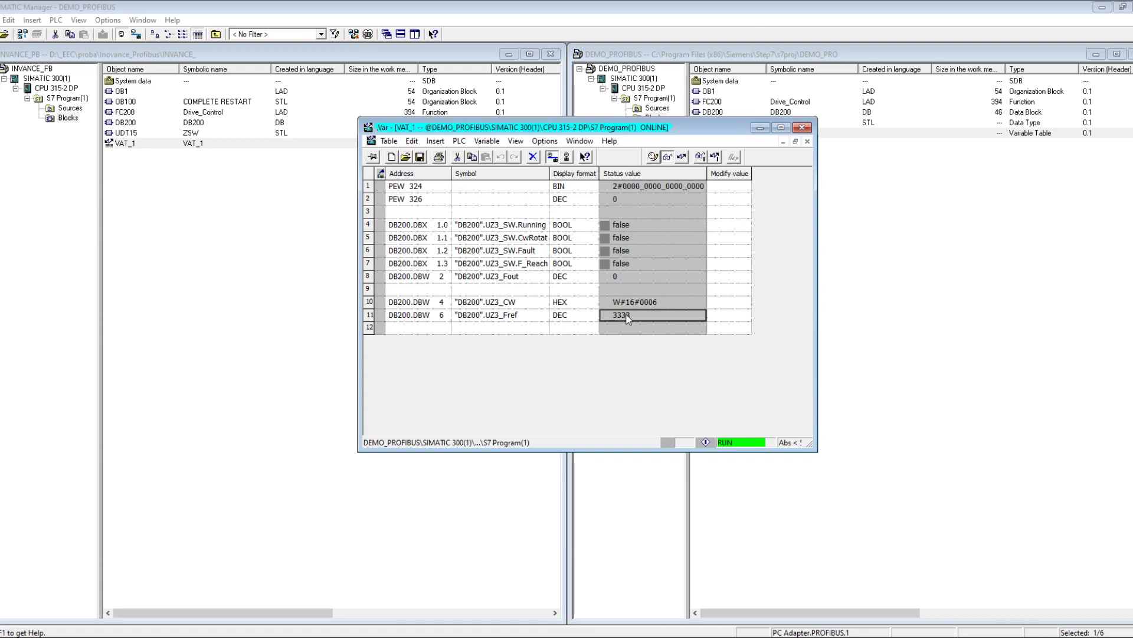
click(731, 315)
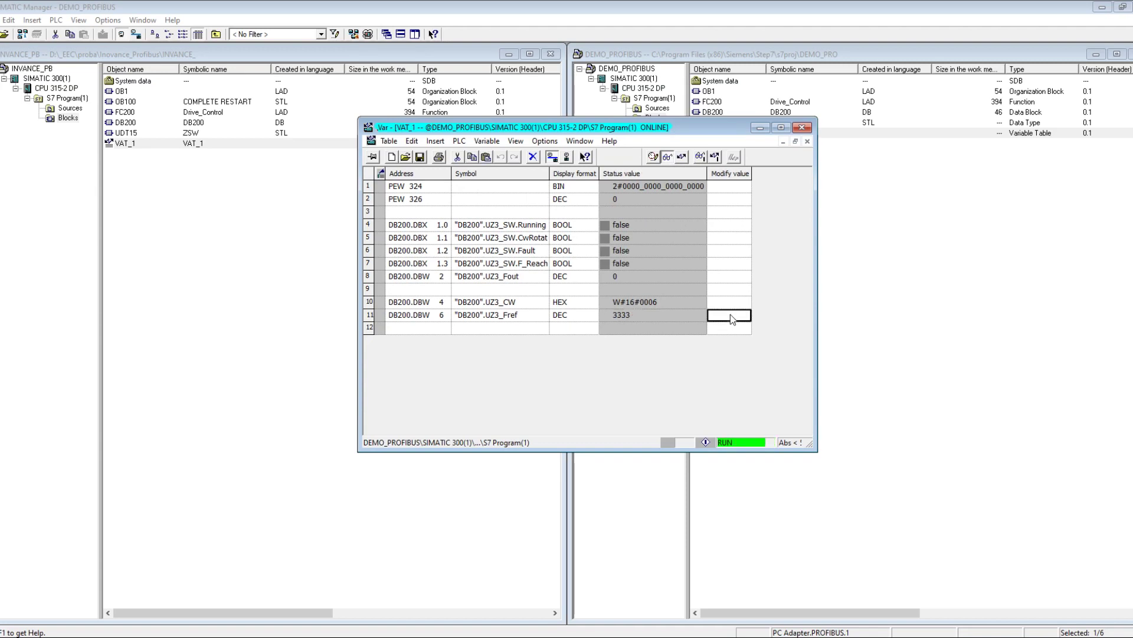
text(5000)
key(Return)
click(732, 317)
click(681, 157)
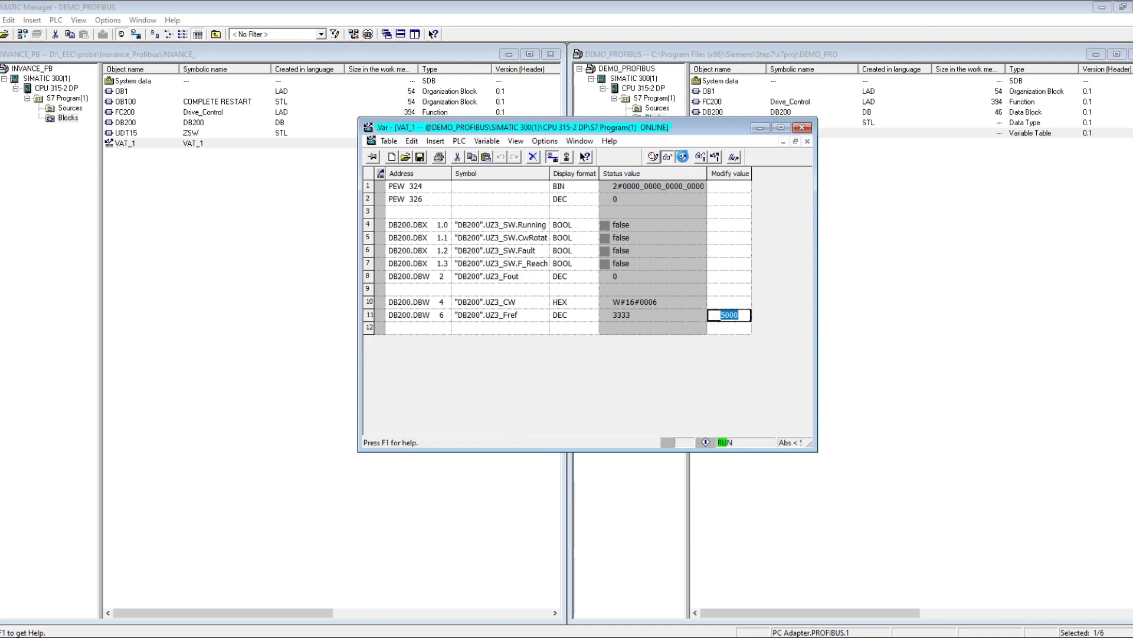
click(635, 317)
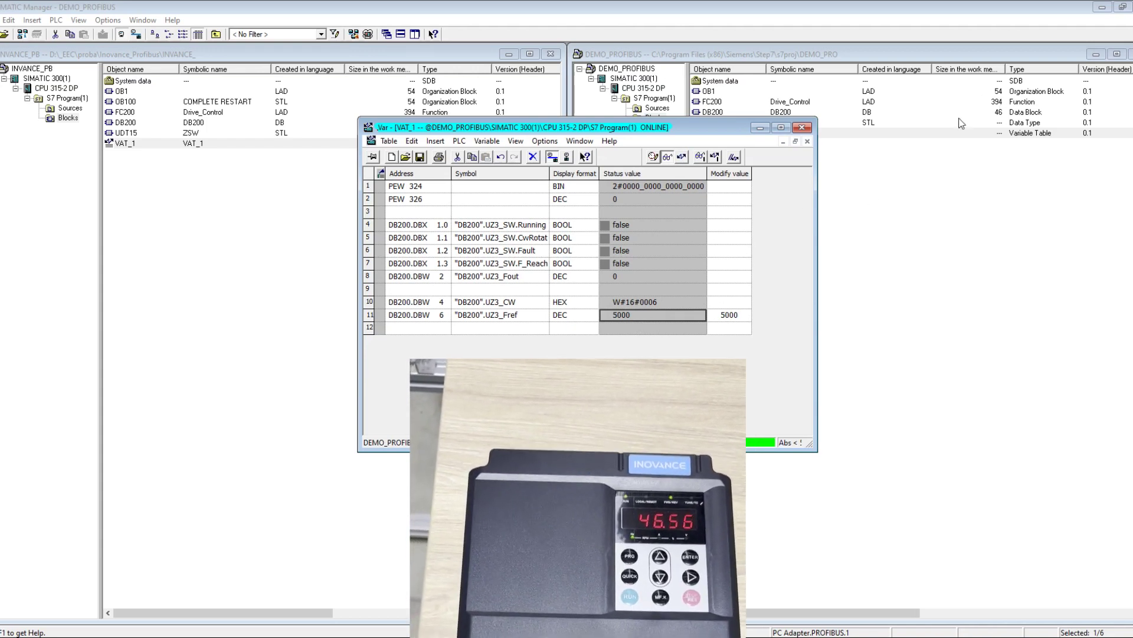
Step: Open FC200 from DEMO_PROFIBUS, minimize the project manager and place the VAT_1 window beside the block editor
click(761, 128)
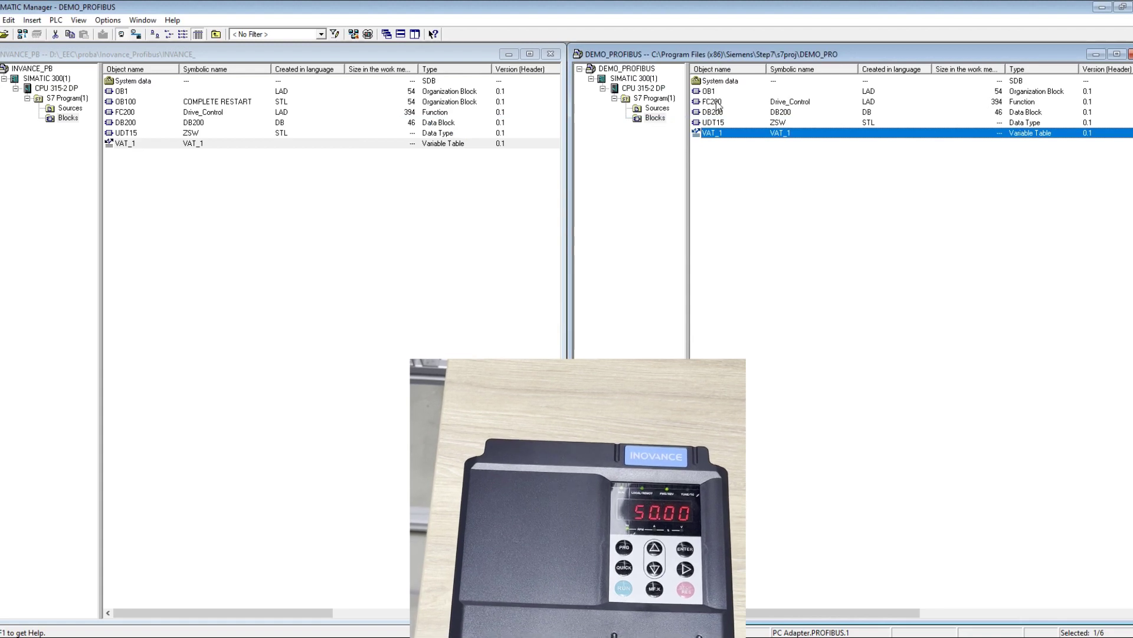
double_click(717, 103)
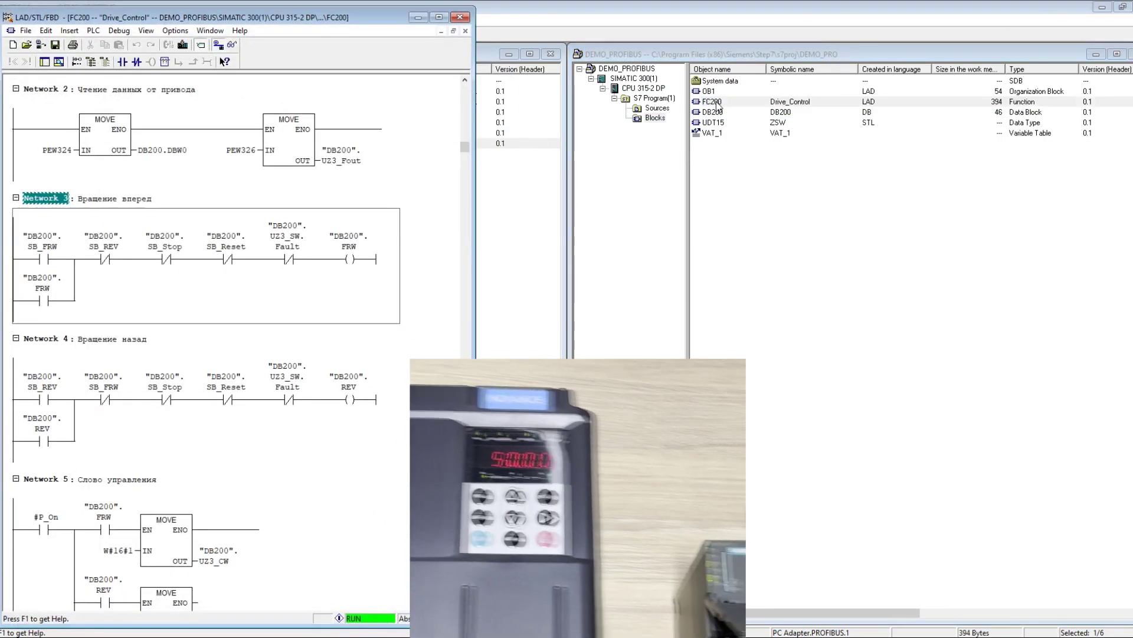
click(1102, 7)
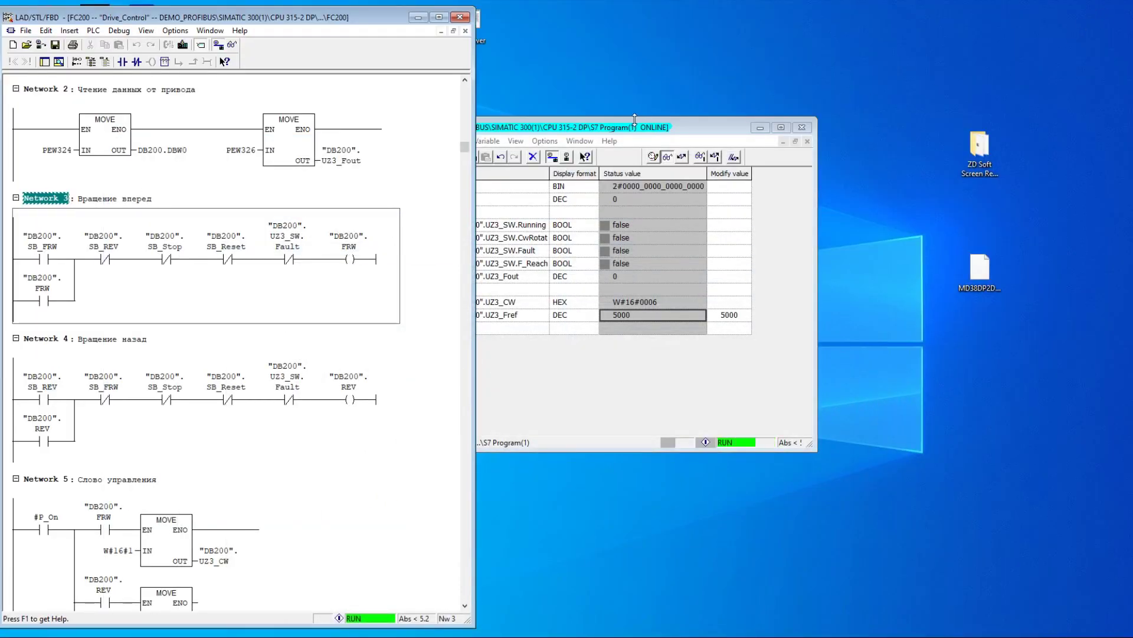
drag(604, 129, 736, 110)
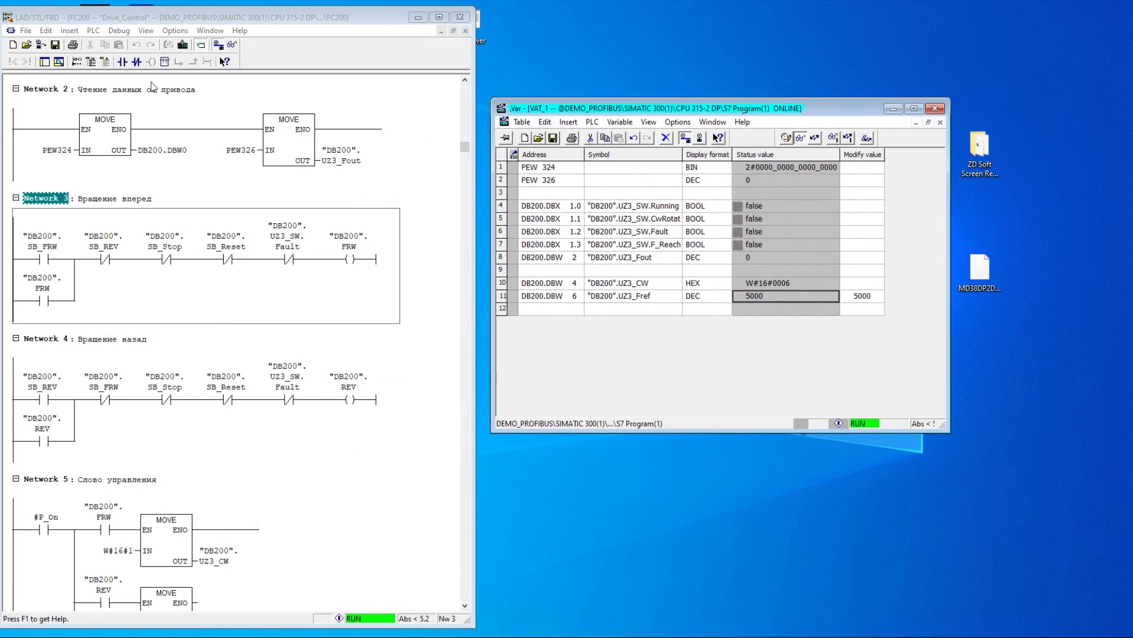
Step: Monitor FC200 online and modify the "DB200".SB_FRW contact in Network 3 to 1
click(249, 116)
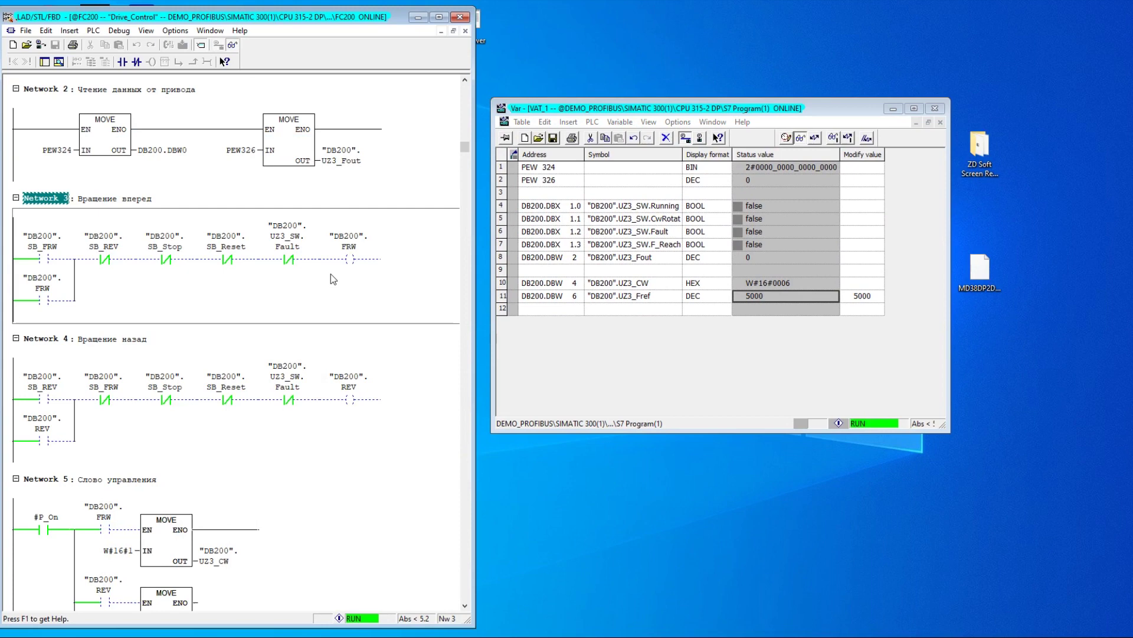
right_click(43, 263)
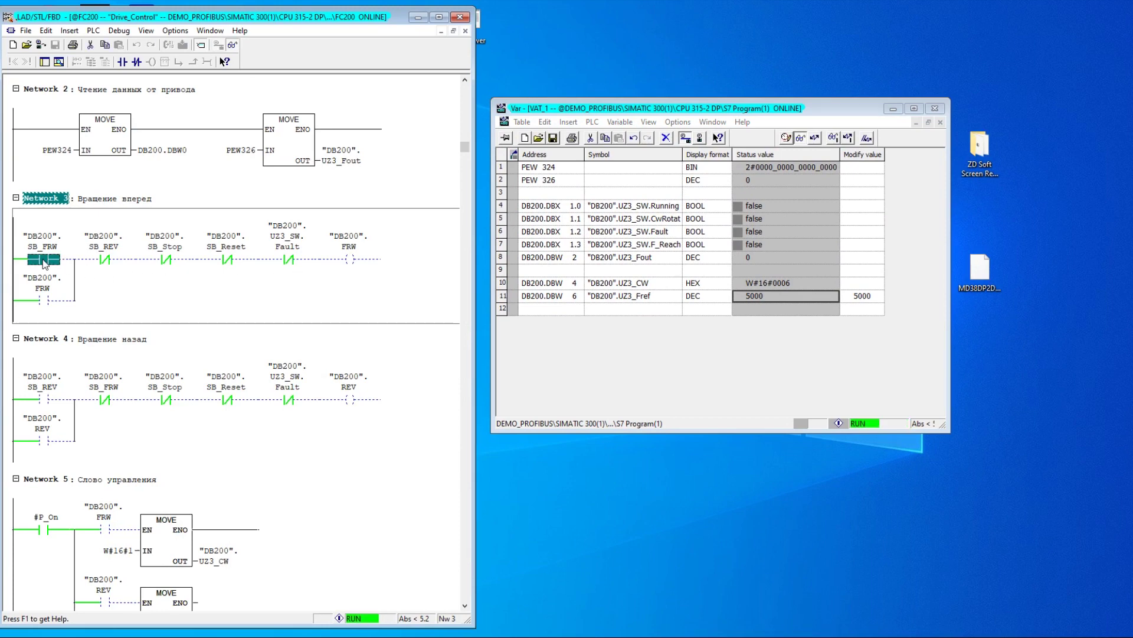
click(86, 332)
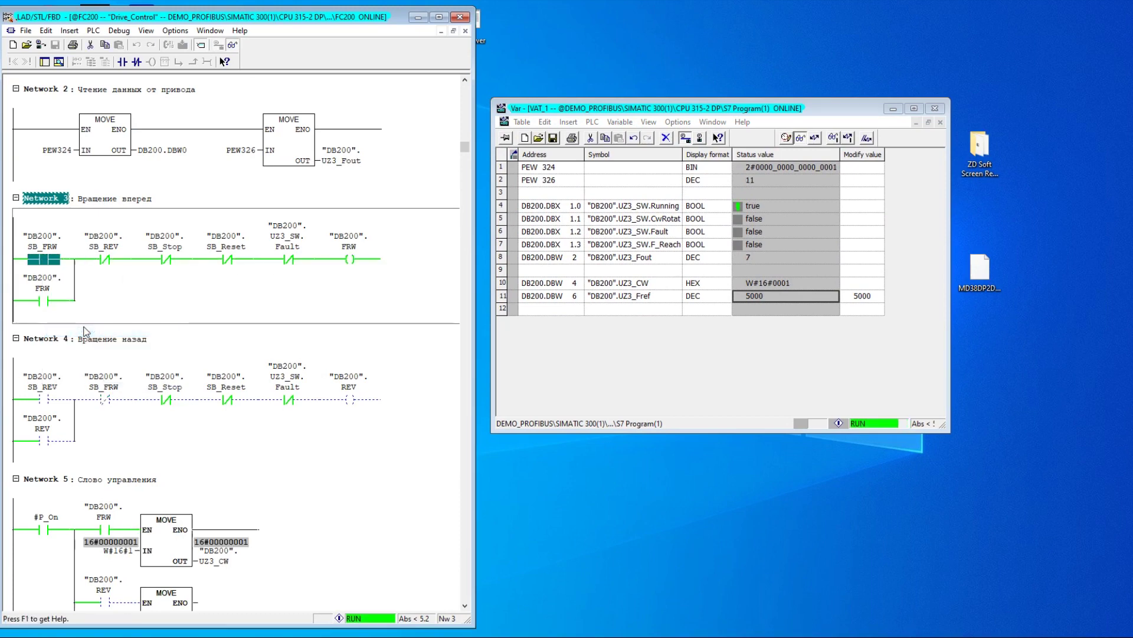